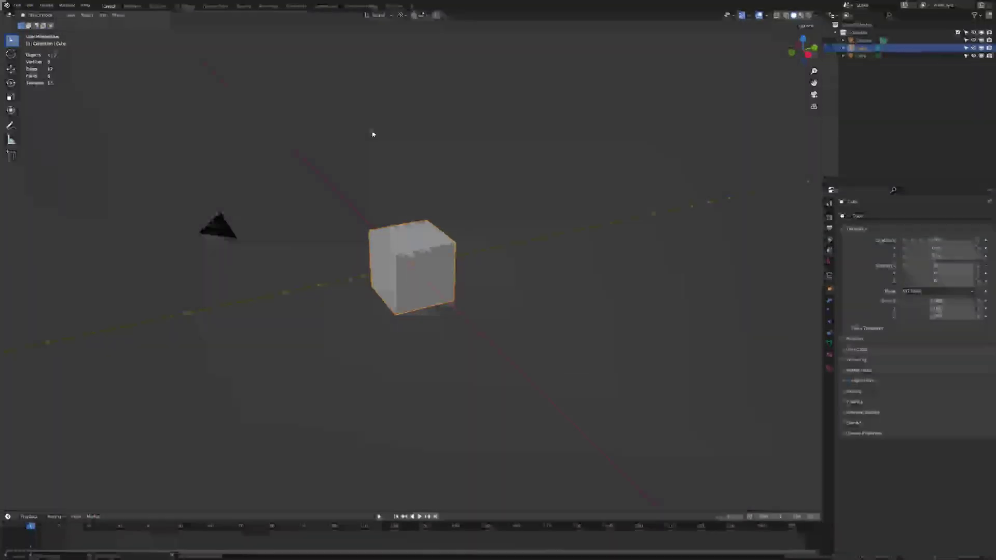
Replace the default camera, cube and light with a new cylinder mesh
{"action": "left_click_drag", "start_coordinate": [135, 150], "coordinate": [670, 387]}
{"action": "key", "text": "x"}
{"action": "left_click", "coordinate": [667, 384]}
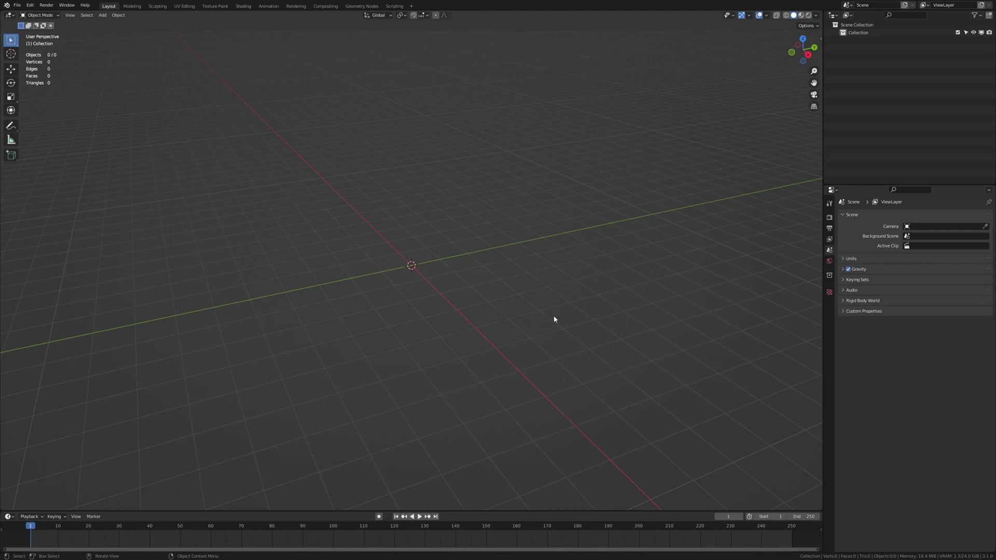
{"action": "key", "text": "shift+a"}
{"action": "mouse_move", "coordinate": [452, 233]}
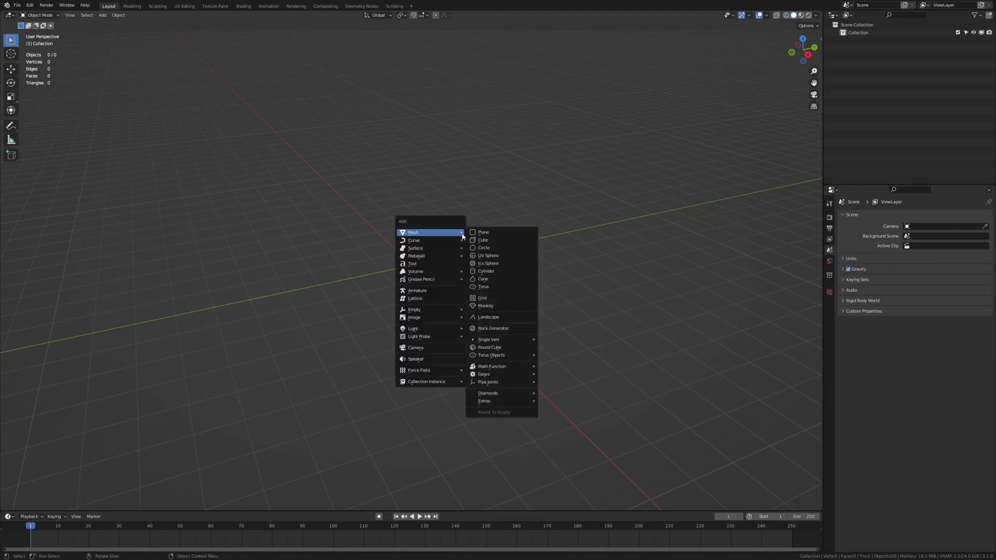
{"action": "left_click", "coordinate": [505, 268]}
Scale the cylinder to 5 along Z and raise it 5 m so its base rests on the ground
{"action": "key", "text": "s"}
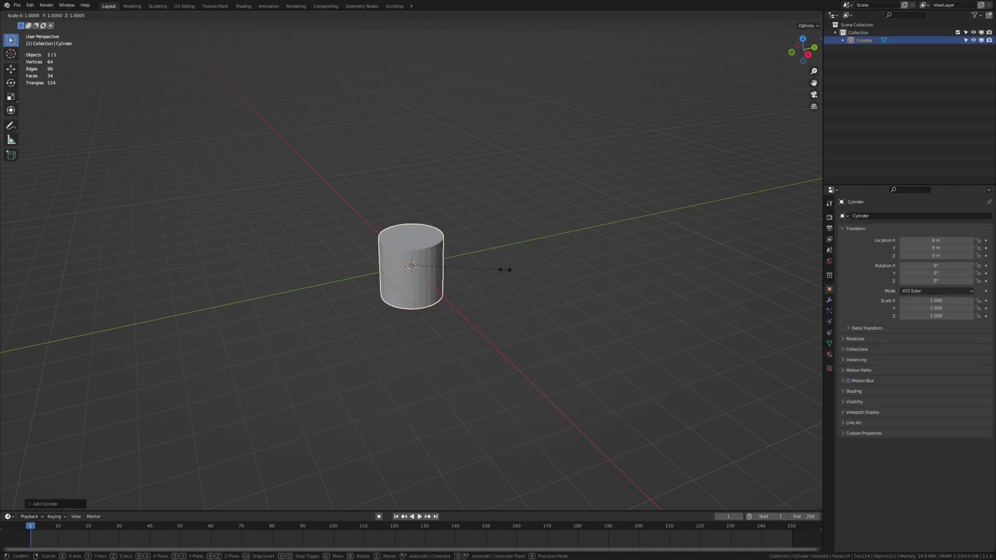
{"action": "key", "text": "z"}
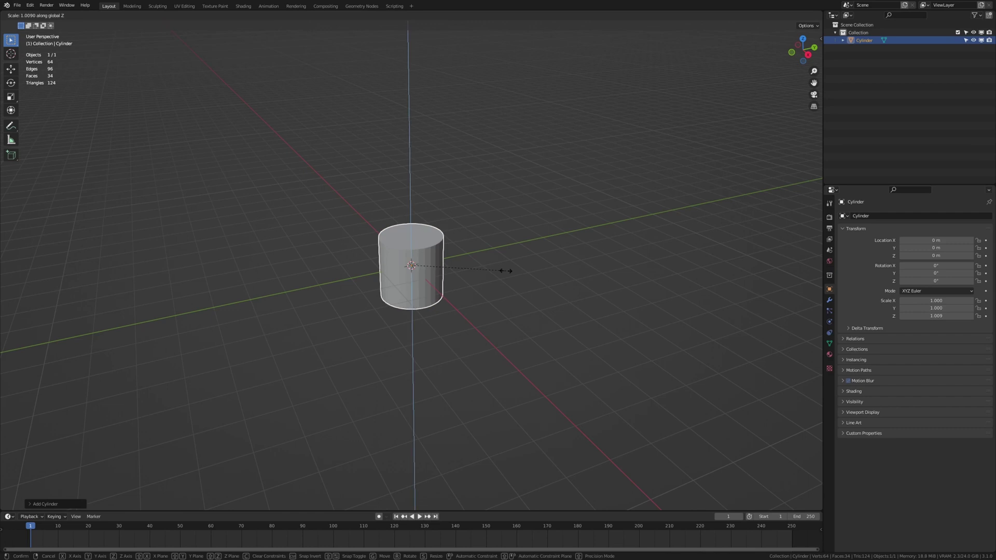
{"action": "key", "text": "5"}
{"action": "key", "text": "Return"}
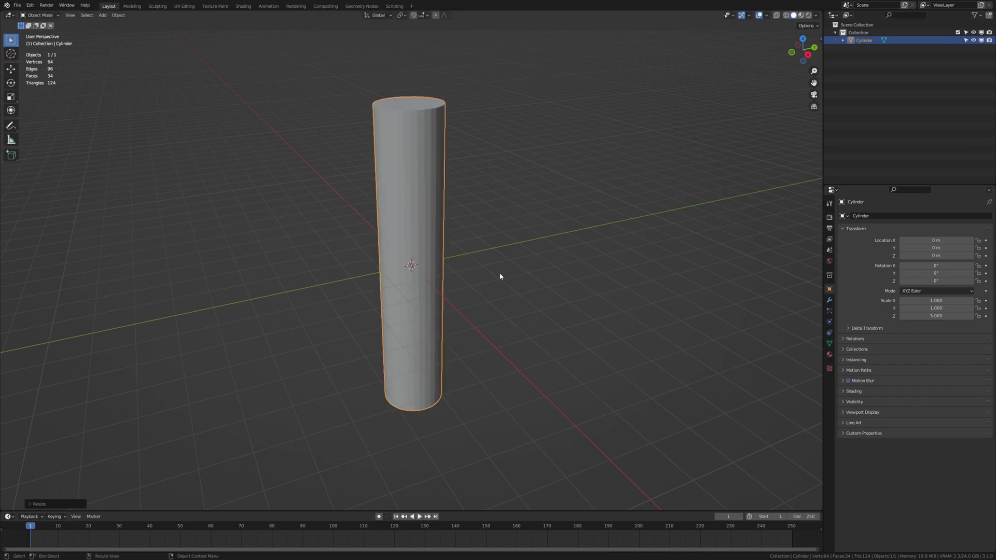
{"action": "key", "text": "KP_1"}
{"action": "key", "text": "g"}
{"action": "key", "text": "z"}
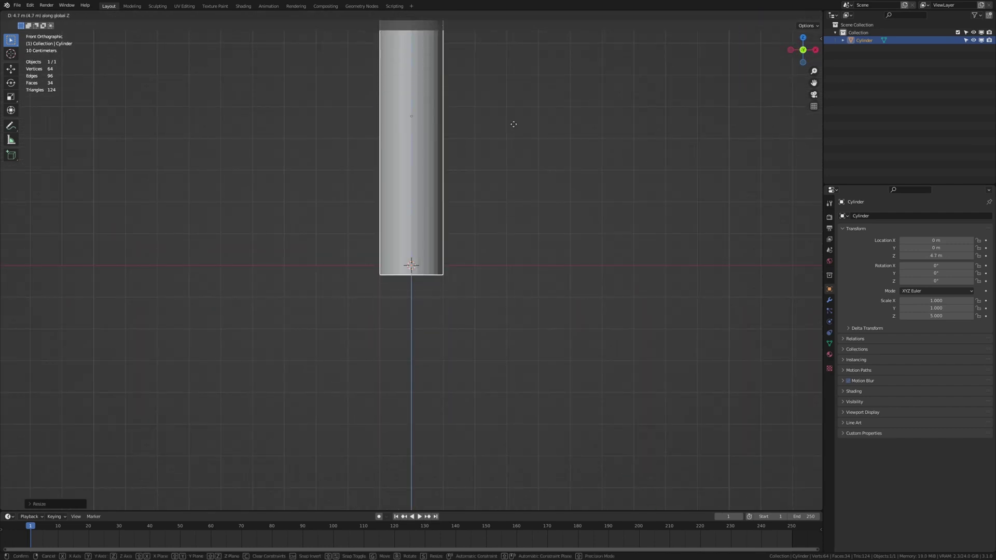
{"action": "left_click", "coordinate": [514, 115]}
{"action": "scroll", "coordinate": [516, 133], "scroll_direction": "down", "scroll_amount": 5}
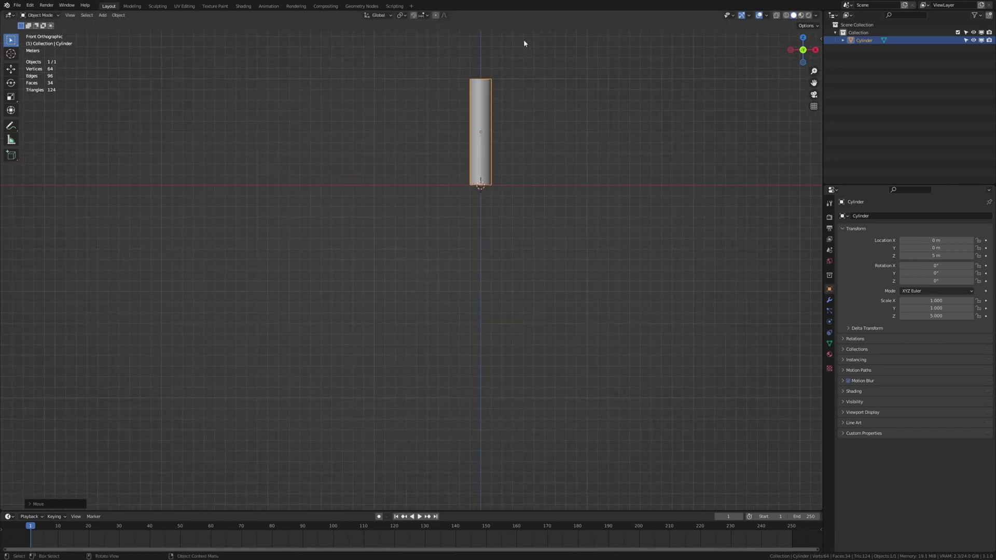
In Edit Mode, select the top and bottom cap faces and delete them, leaving an open tube
{"action": "scroll", "coordinate": [474, 116], "scroll_direction": "up", "scroll_amount": 5}
{"action": "key", "text": "Tab"}
{"action": "middle_click_drag", "start_coordinate": [466, 177], "coordinate": [459, 208]}
{"action": "left_click", "coordinate": [450, 150]}
{"action": "middle_click_drag", "start_coordinate": [450, 150], "coordinate": [473, 289]}
{"action": "left_click", "coordinate": [465, 484], "text": "shift"}
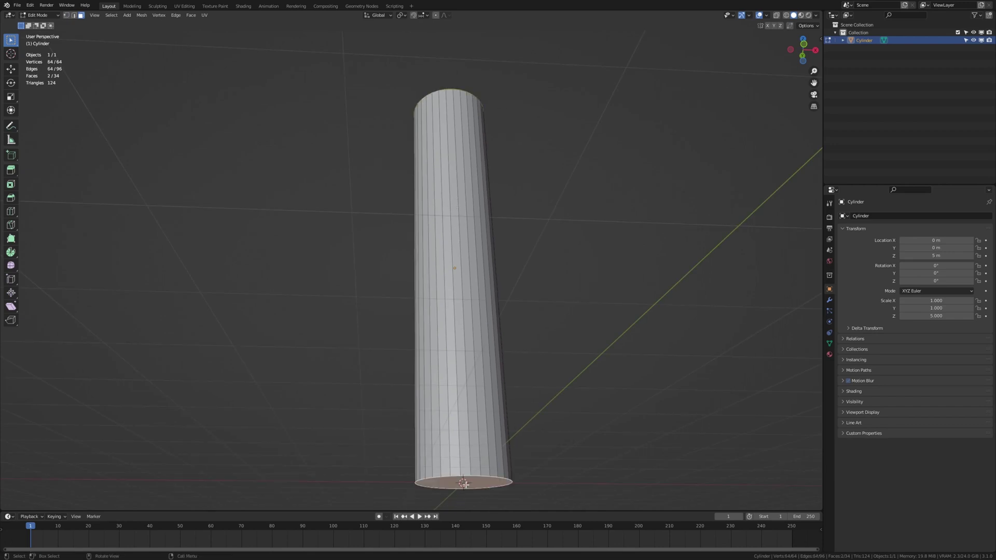
{"action": "key", "text": "x"}
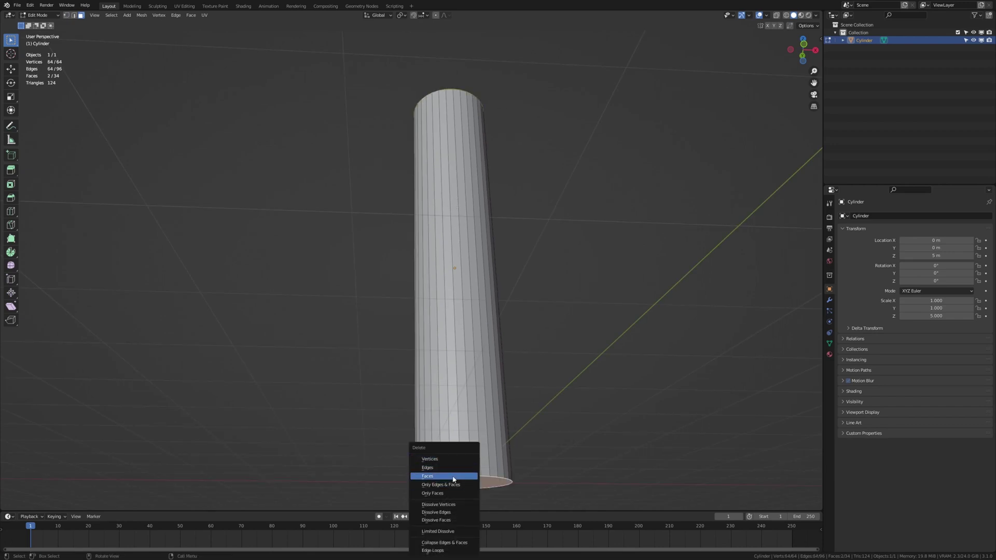
{"action": "left_click", "coordinate": [455, 475]}
{"action": "key", "text": "KP_1"}
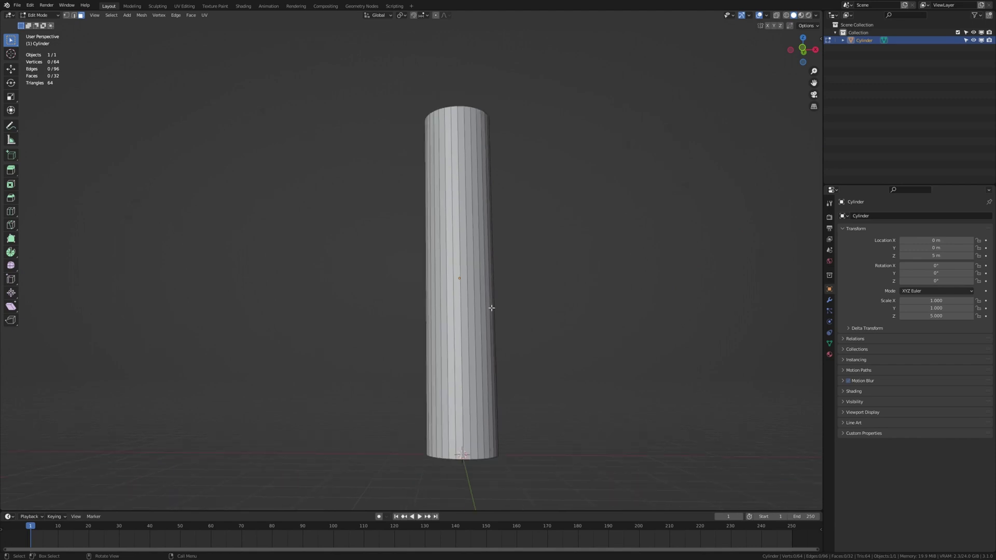
Add 43 evenly spaced loop cuts along the tube's height and frame the whole tube
{"action": "key", "text": "ctrl+r"}
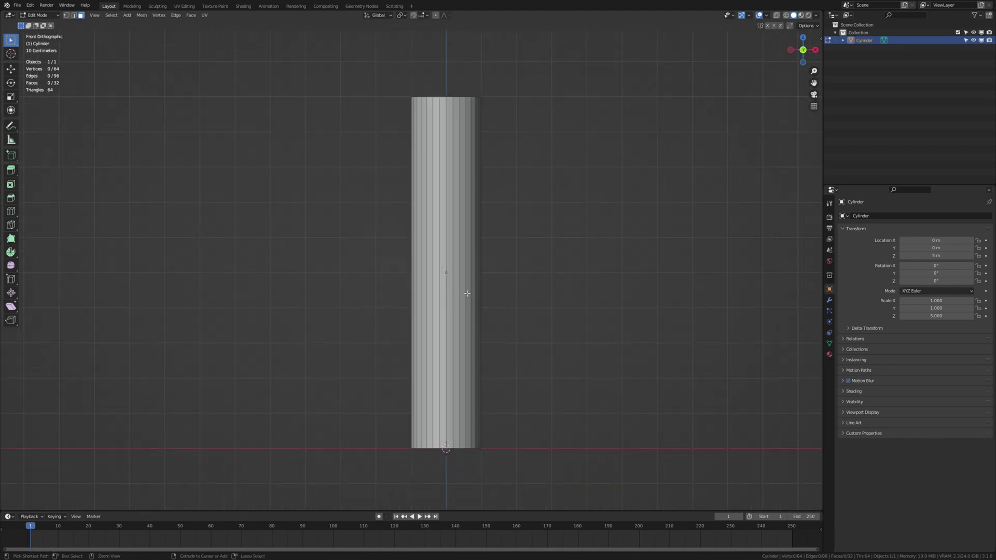
{"action": "scroll", "coordinate": [467, 293], "scroll_direction": "up", "scroll_amount": 3}
{"action": "scroll", "coordinate": [467, 293], "scroll_direction": "up", "scroll_amount": 20}
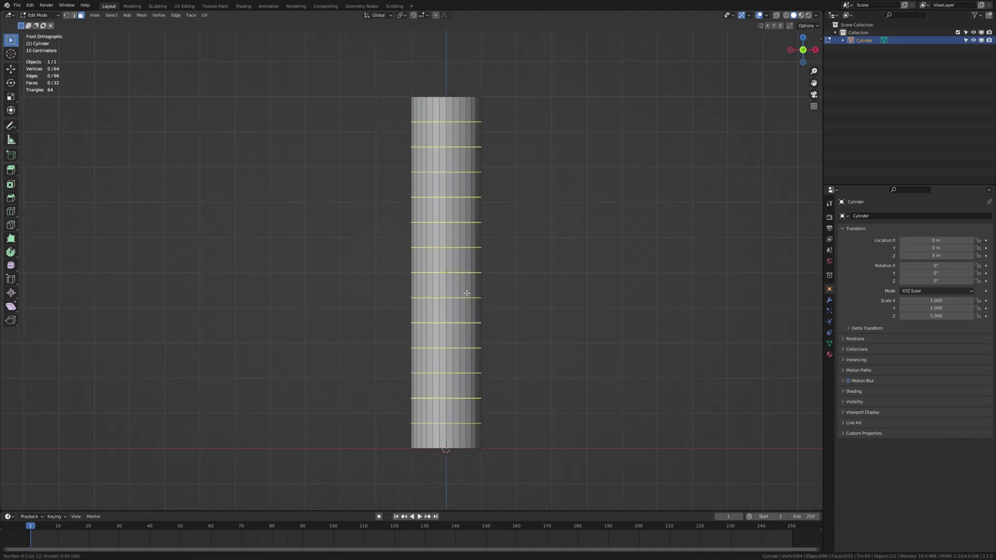
{"action": "scroll", "coordinate": [466, 293], "scroll_direction": "up", "scroll_amount": 13}
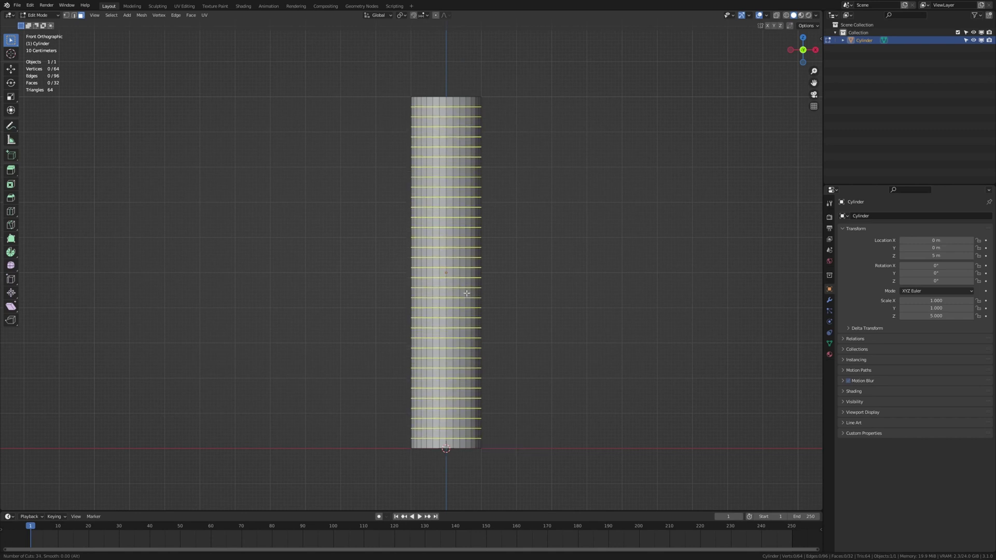
{"action": "scroll", "coordinate": [466, 293], "scroll_direction": "up", "scroll_amount": 6}
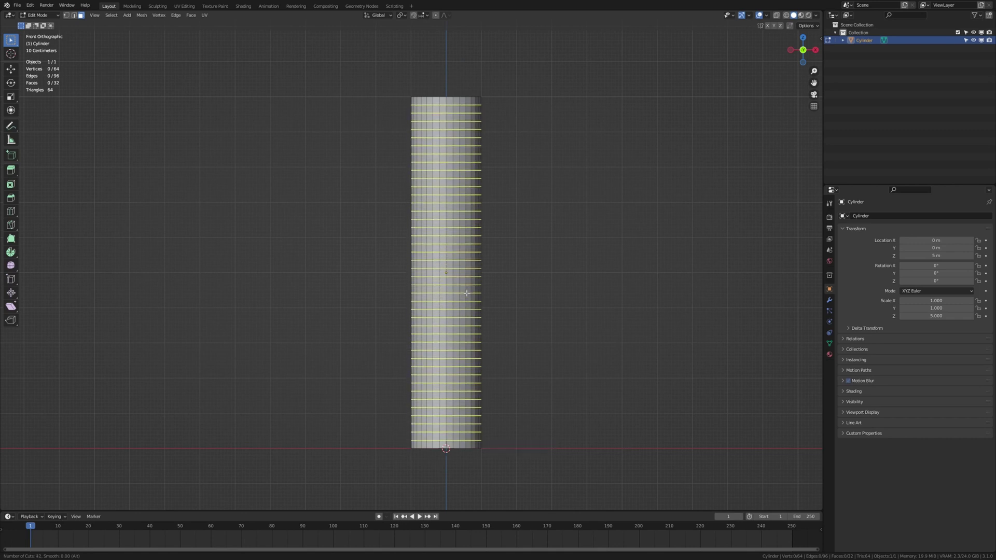
{"action": "left_click", "coordinate": [466, 293]}
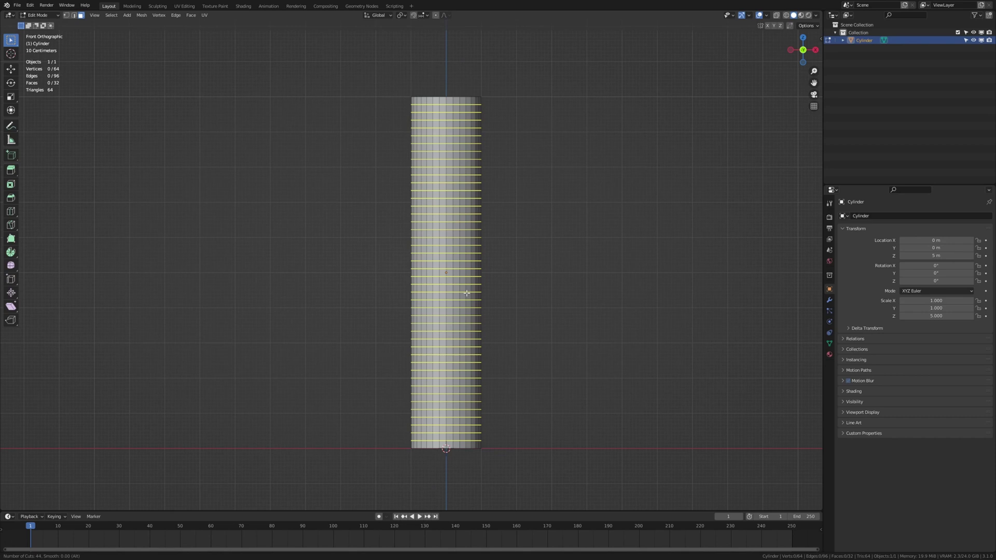
{"action": "left_click", "coordinate": [470, 281]}
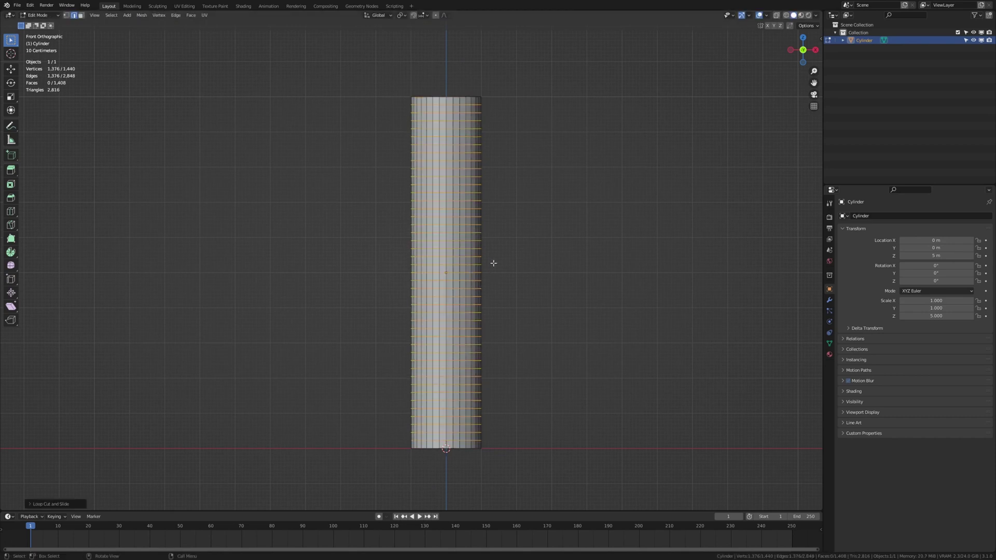
{"action": "scroll", "coordinate": [446, 258], "scroll_direction": "up", "scroll_amount": 10}
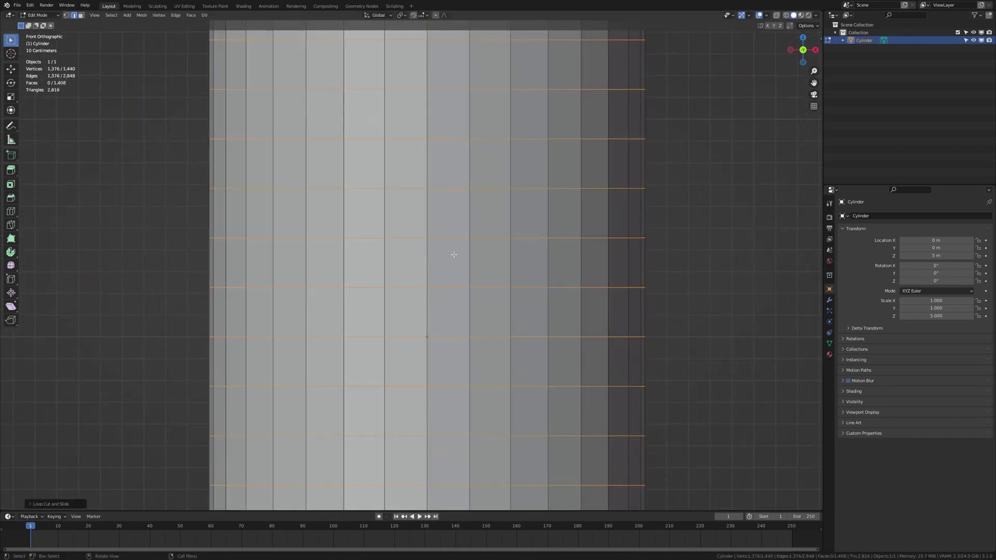
{"action": "scroll", "coordinate": [454, 254], "scroll_direction": "up", "scroll_amount": 5}
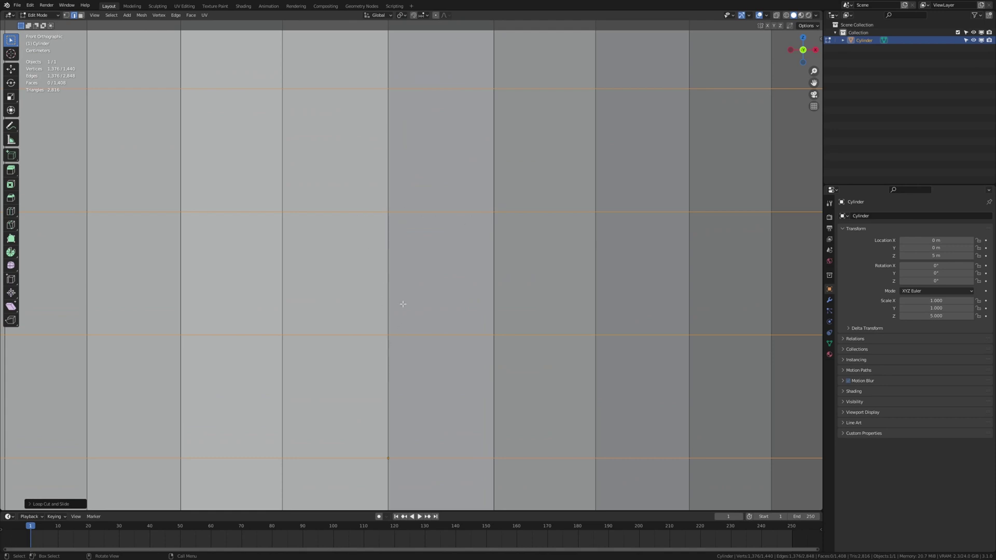
{"action": "key", "text": "Home"}
Switch the viewport to wireframe shading
{"action": "key", "text": "z"}
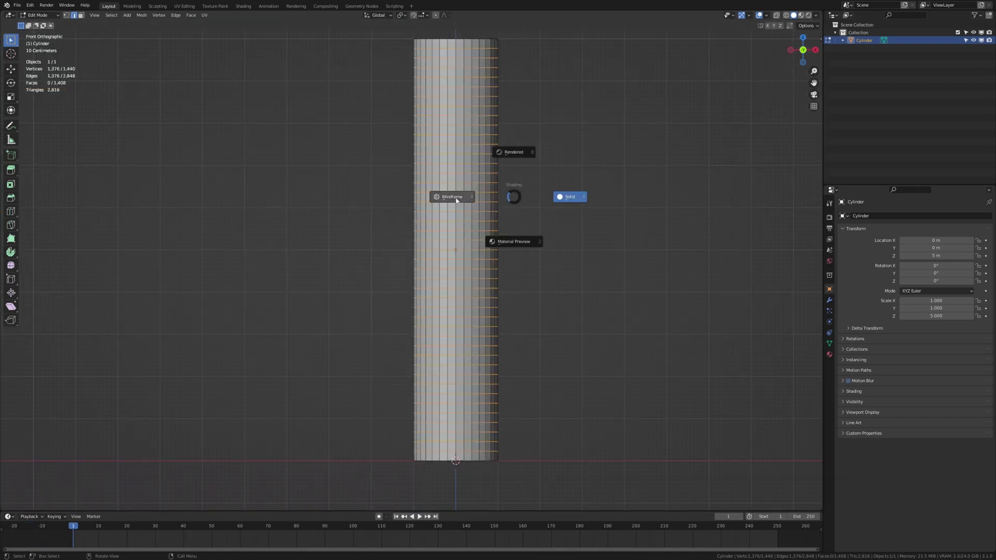
{"action": "left_click", "coordinate": [457, 201]}
{"action": "scroll", "coordinate": [525, 489], "scroll_direction": "up", "scroll_amount": 5}
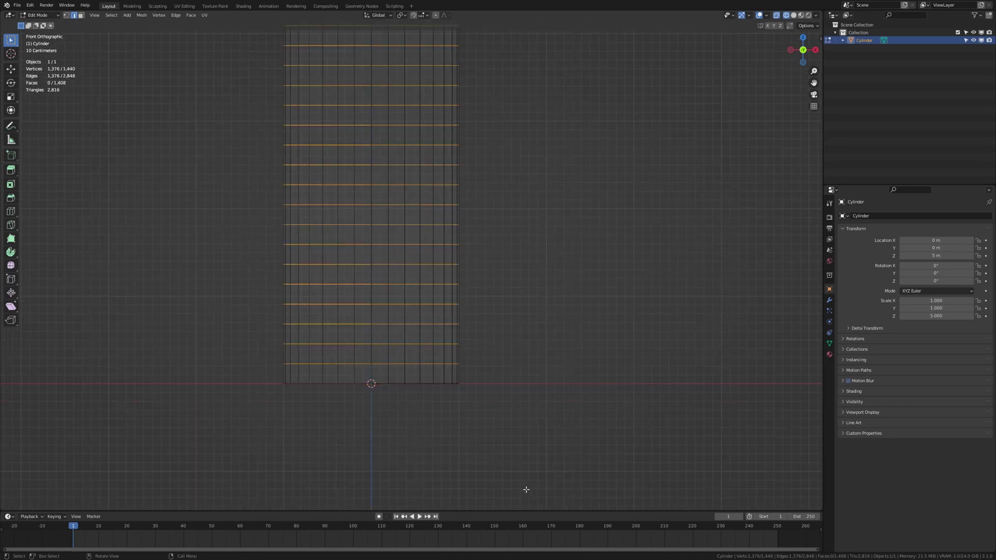
Select the tube's bottom ring of vertices and add a vertex group named Group
{"action": "key", "text": "1"}
{"action": "key", "text": "a"}
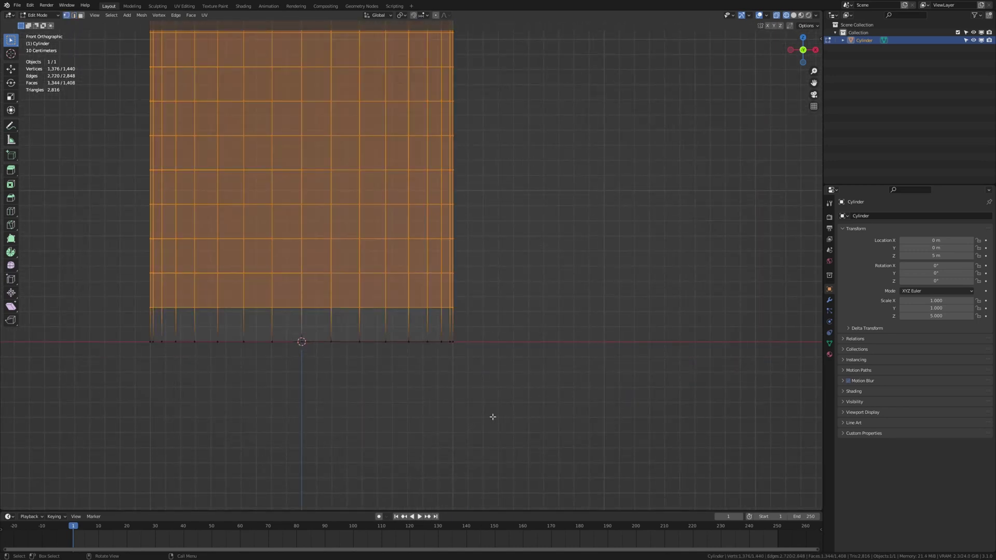
{"action": "left_click_drag", "start_coordinate": [497, 418], "coordinate": [177, 335]}
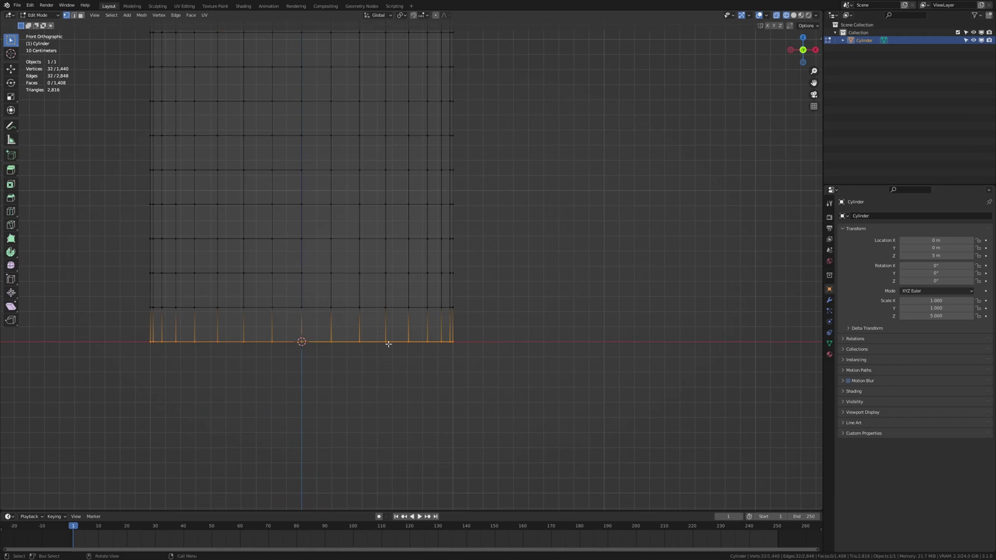
{"action": "left_click", "coordinate": [829, 343]}
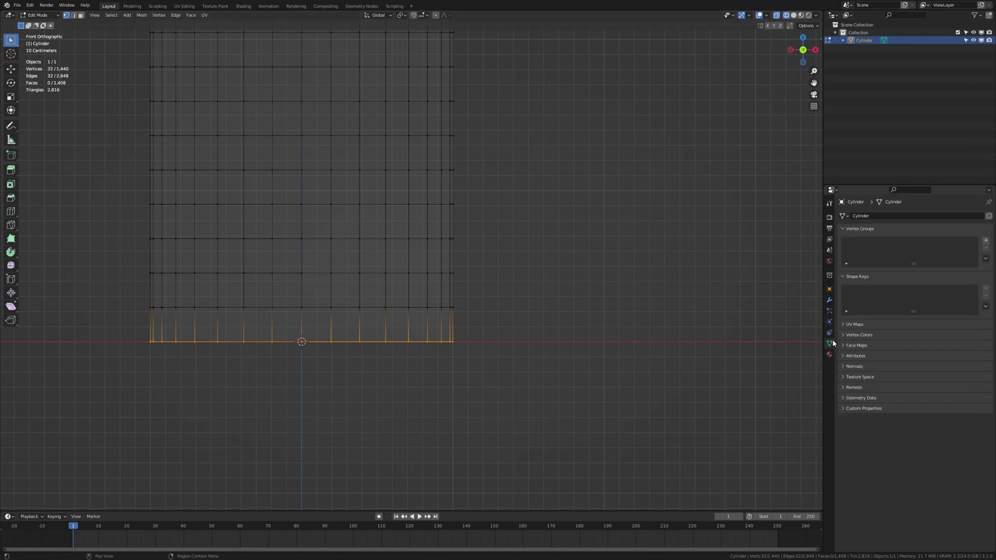
{"action": "left_click", "coordinate": [985, 241]}
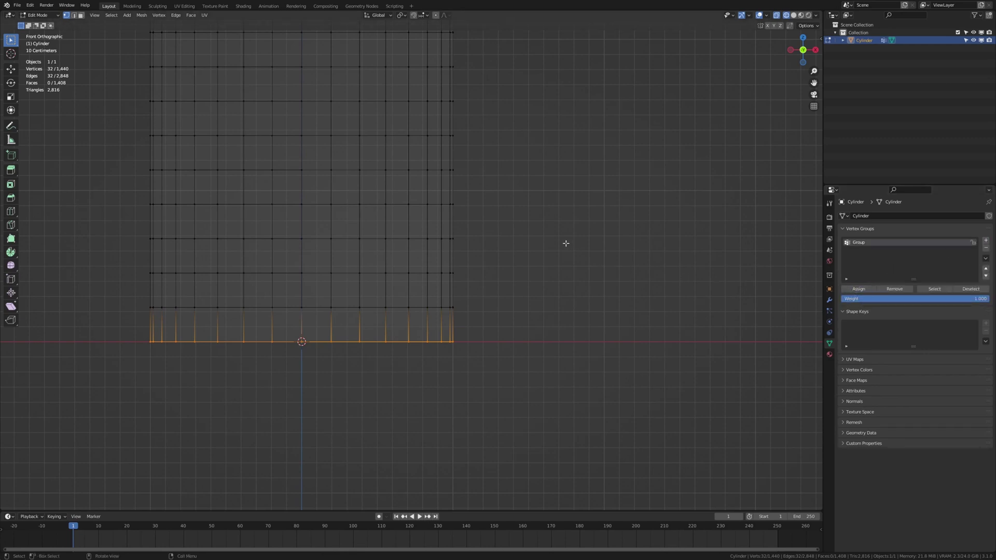
Back in Object Mode, add a Cloth simulation to the cylinder
{"action": "key", "text": "Tab"}
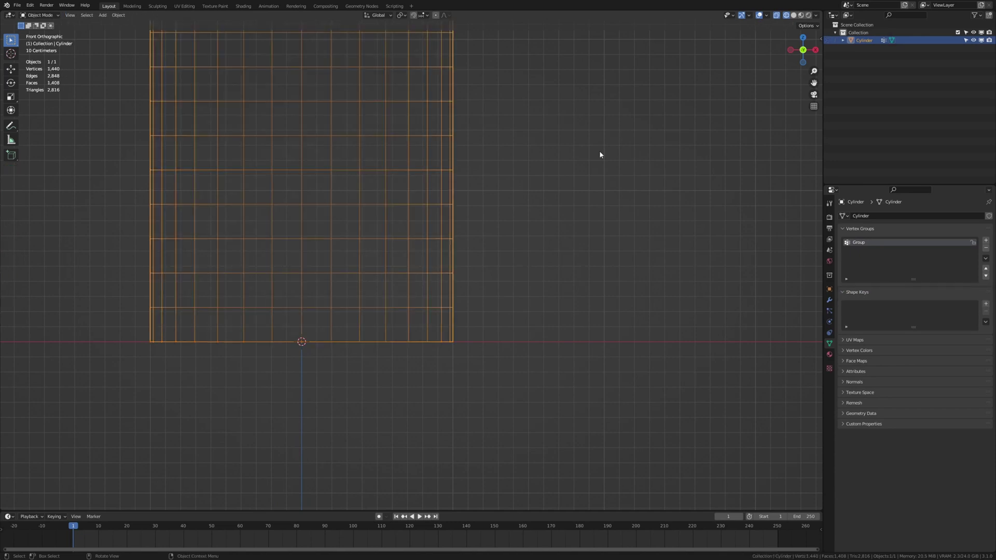
{"action": "scroll", "coordinate": [599, 156], "scroll_direction": "down", "scroll_amount": 8}
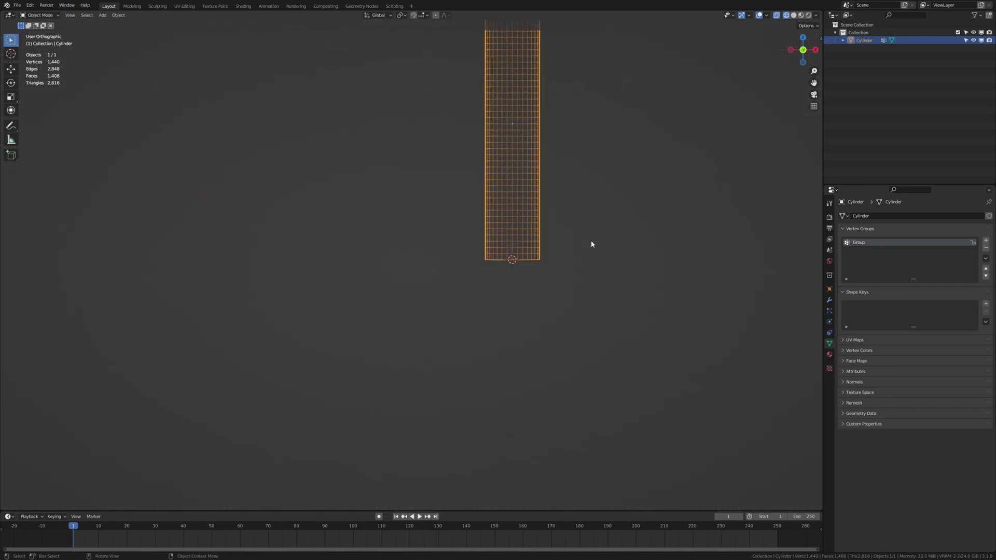
{"action": "key", "text": "KP_Decimal"}
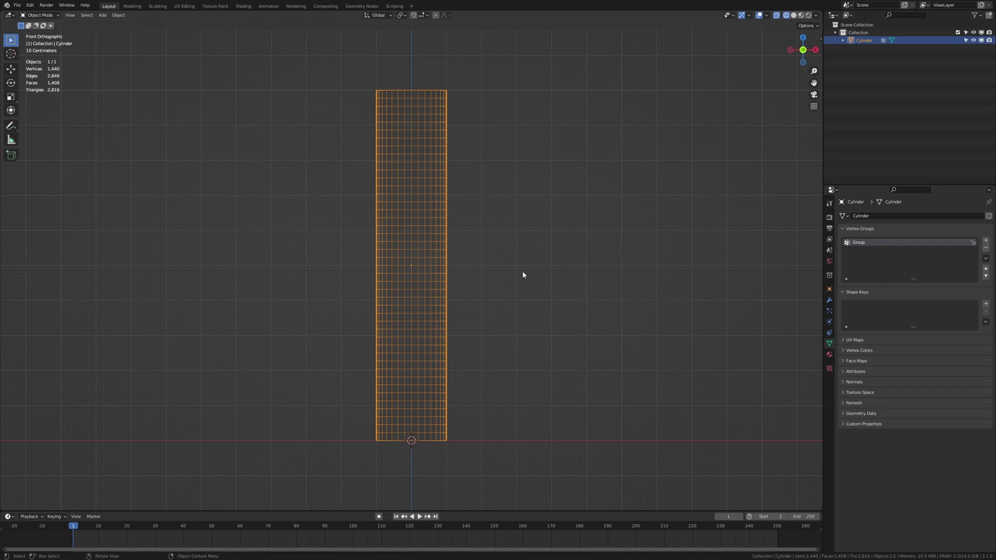
{"action": "left_click", "coordinate": [829, 322]}
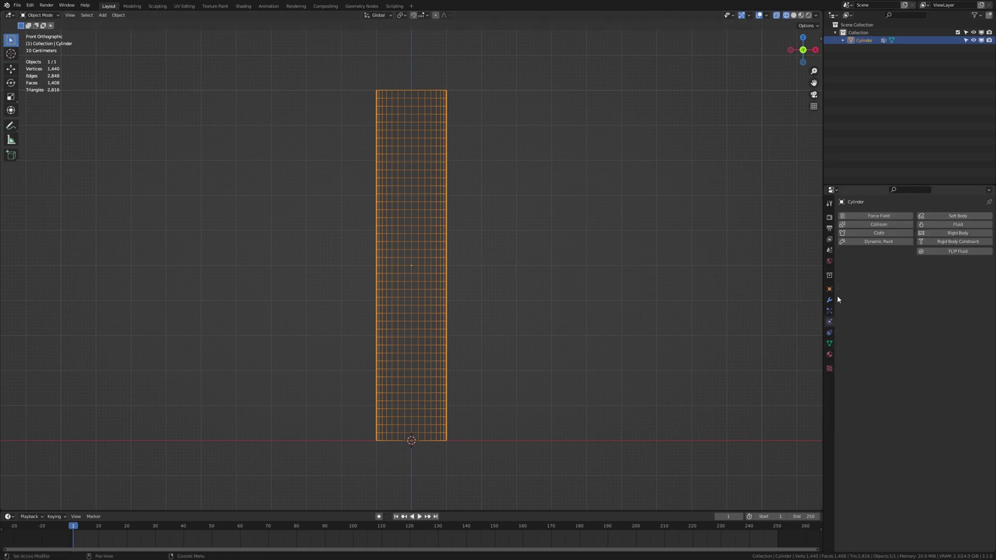
{"action": "left_click", "coordinate": [883, 234]}
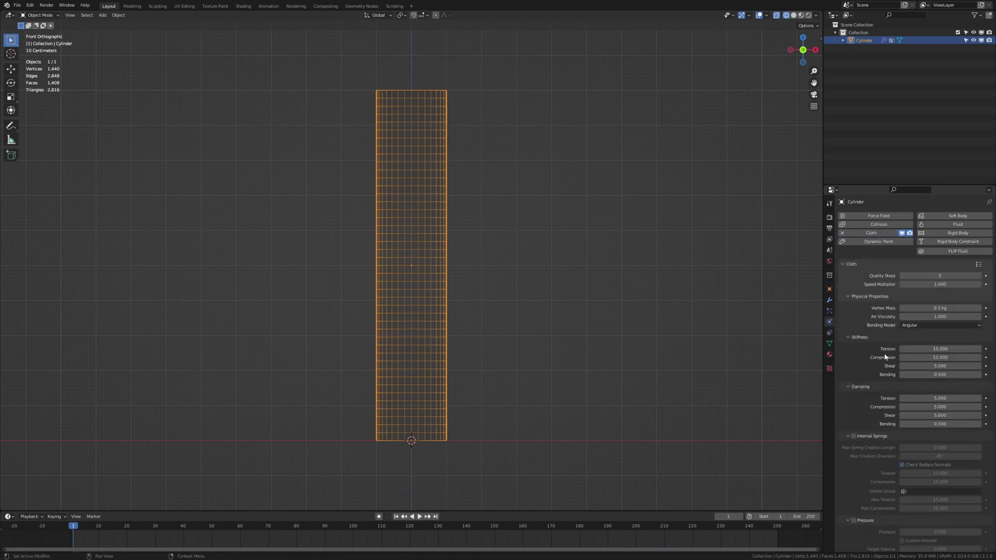
Enable Self Collisions for the cloth and play the simulation to watch the tube fall
{"action": "scroll", "coordinate": [885, 357], "scroll_direction": "down", "scroll_amount": 4}
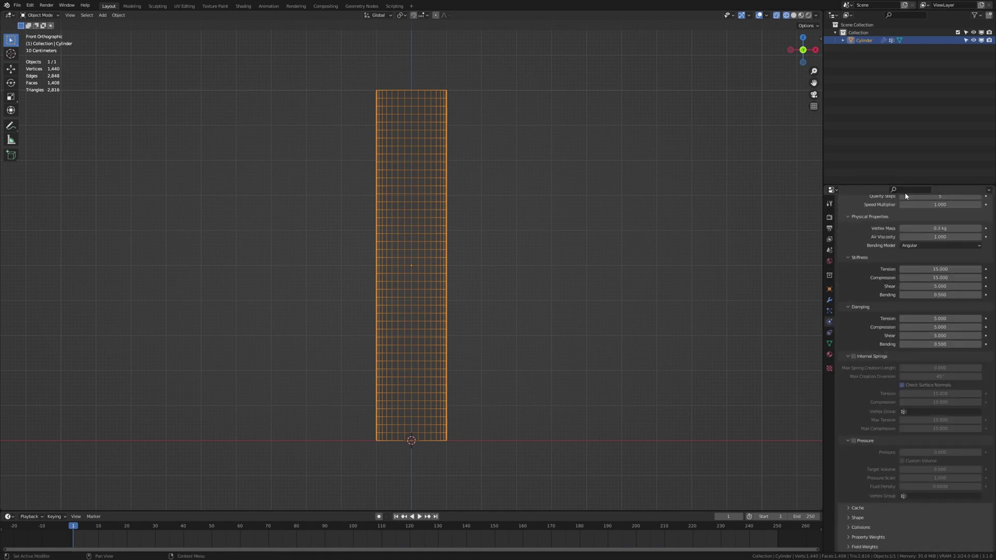
{"action": "type", "text": "sel"}
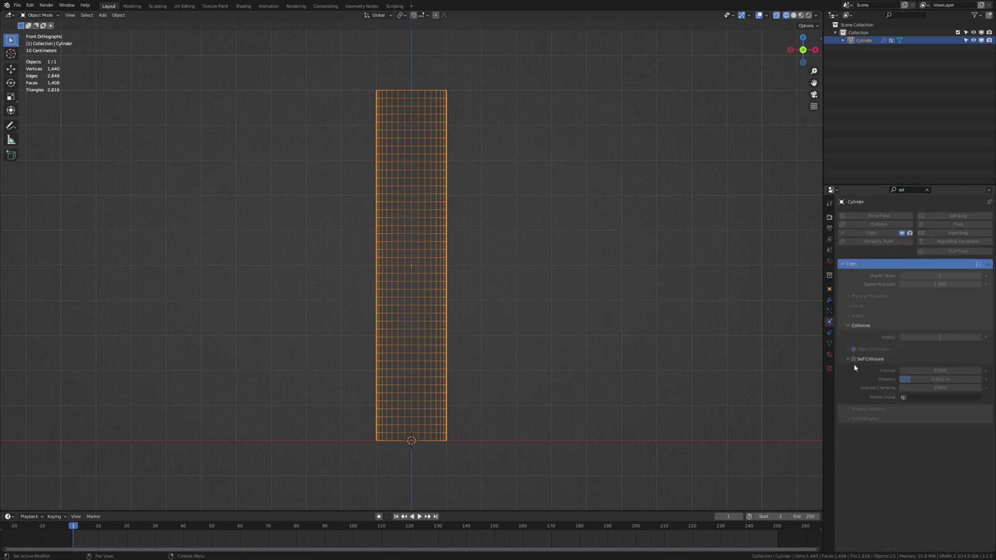
{"action": "left_click", "coordinate": [853, 359]}
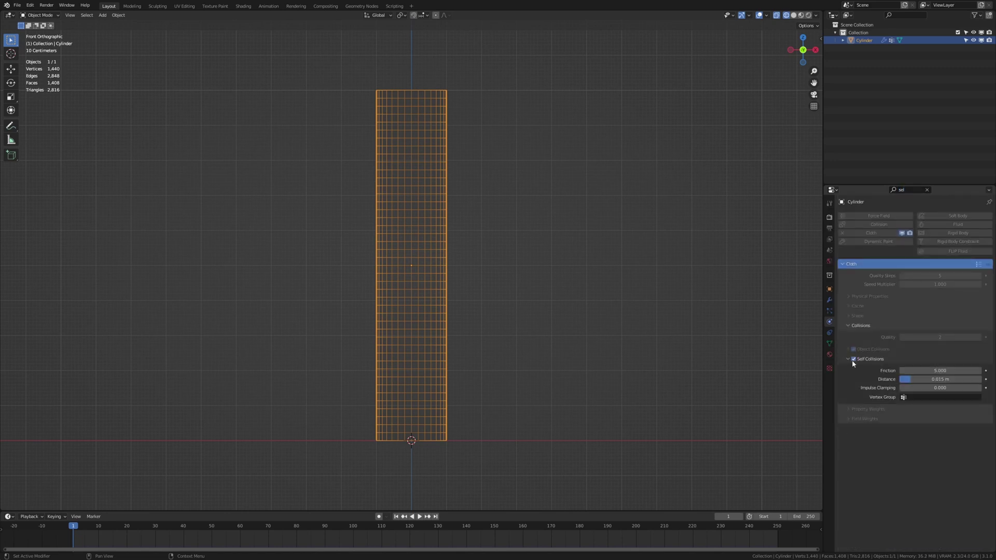
{"action": "left_click", "coordinate": [928, 190]}
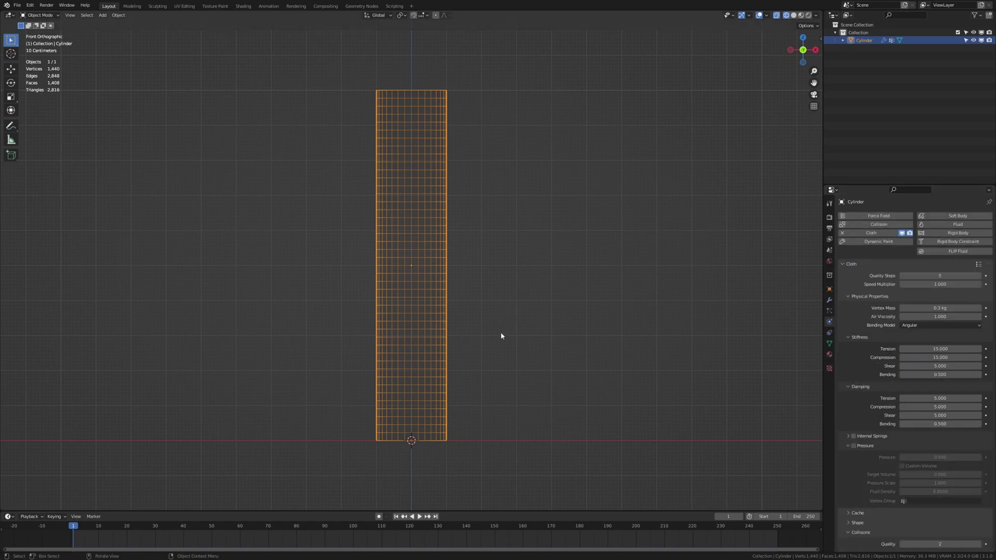
{"action": "key", "text": "space"}
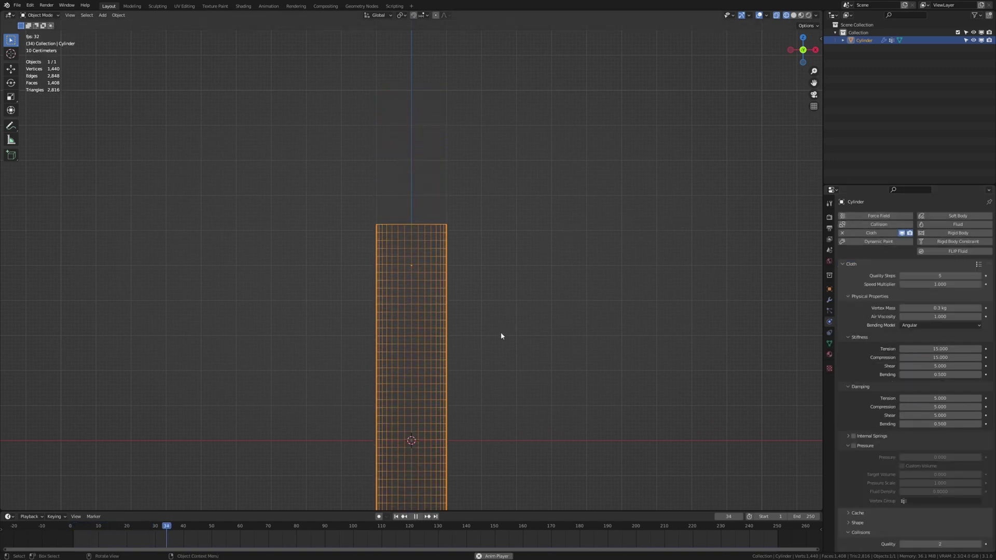
{"action": "key", "text": "space"}
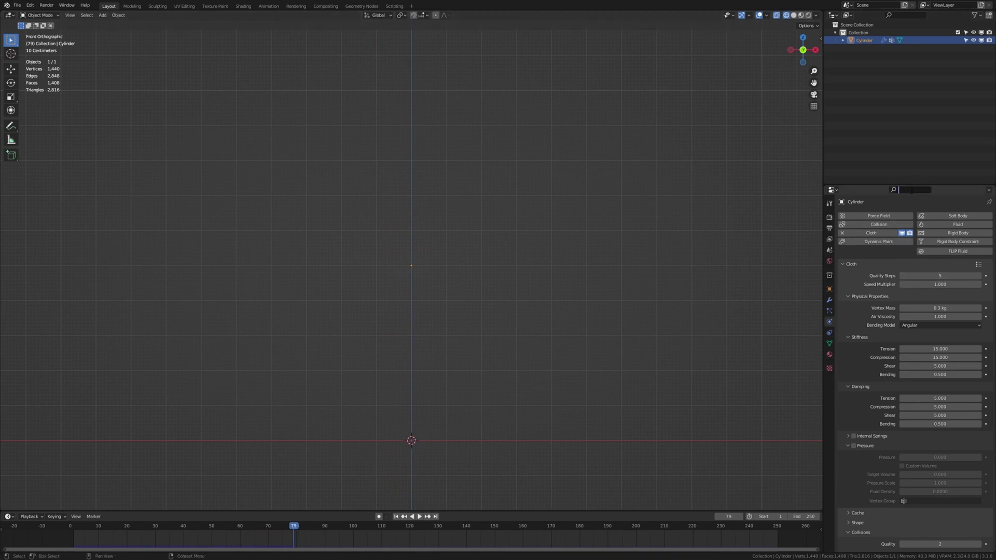
Set the cloth's Shape Pin Group to 'Group' and rewind the animation to frame 1
{"action": "type", "text": "ver"}
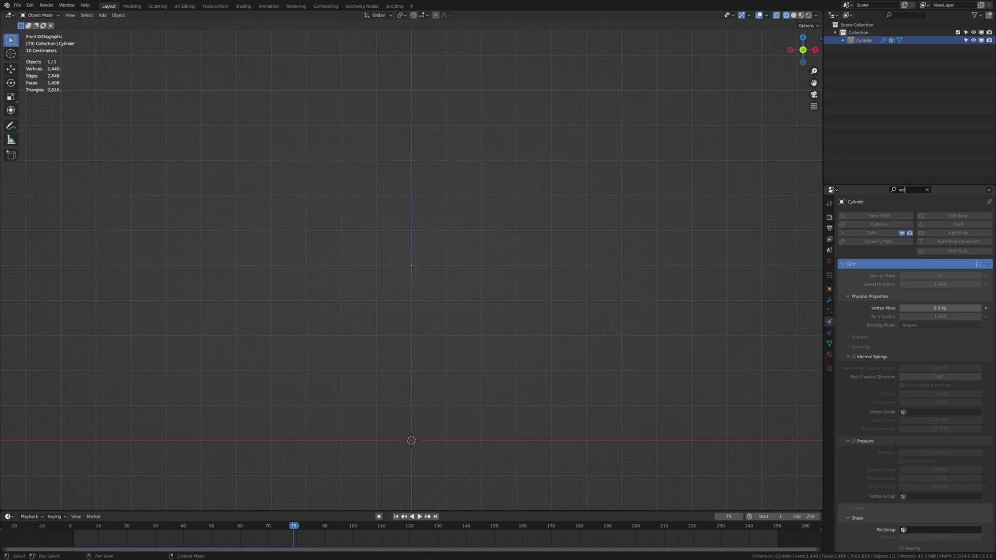
{"action": "scroll", "coordinate": [865, 444], "scroll_direction": "down", "scroll_amount": 3}
{"action": "left_click", "coordinate": [914, 468]}
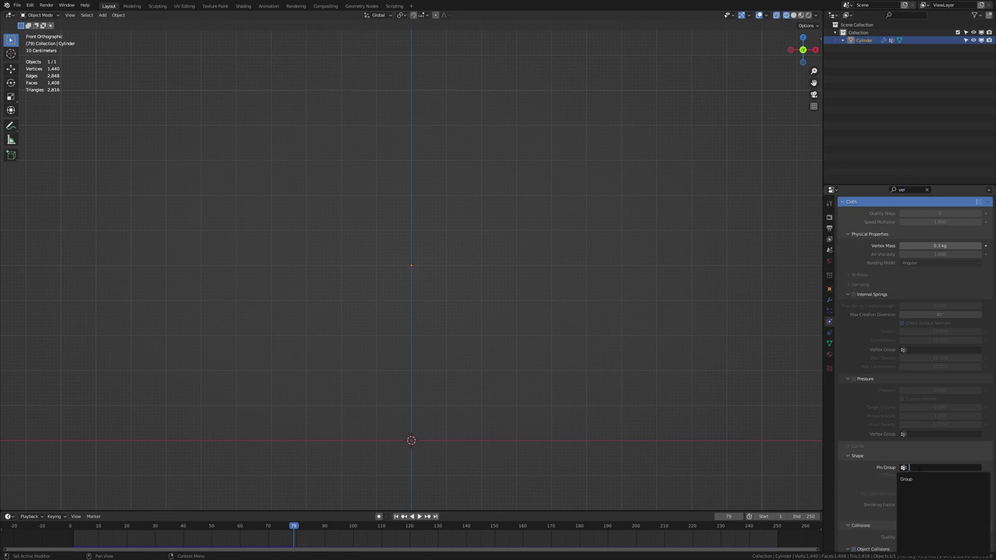
{"action": "left_click", "coordinate": [918, 482]}
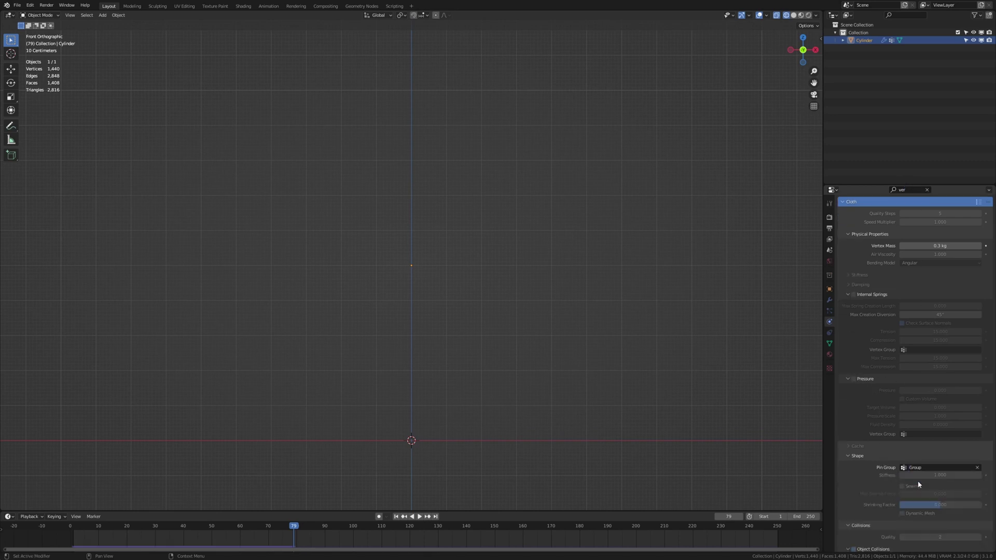
{"action": "left_click", "coordinate": [397, 518]}
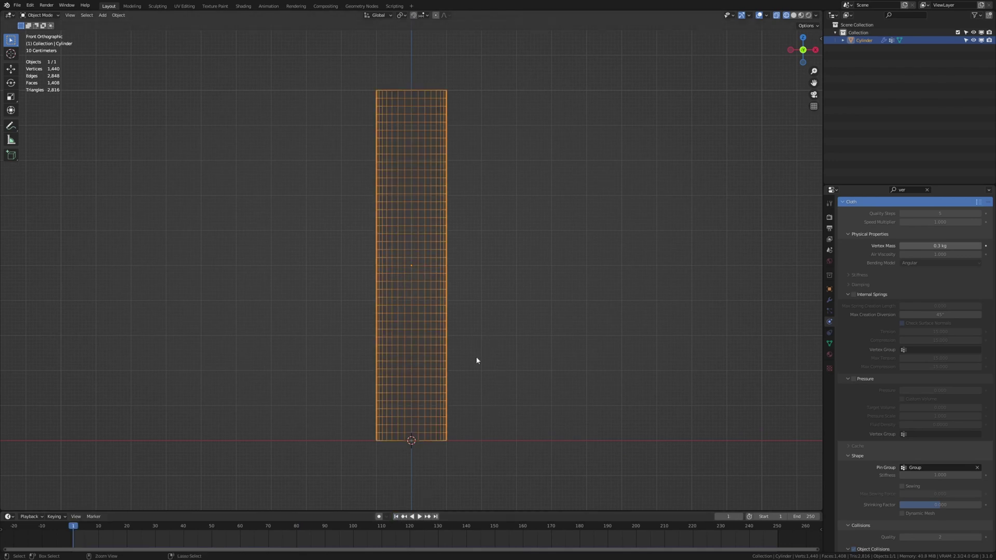
In the save dialog, name the file 'Tutorial' and go into the Blend_File folder
{"action": "key", "text": "ctrl+s"}
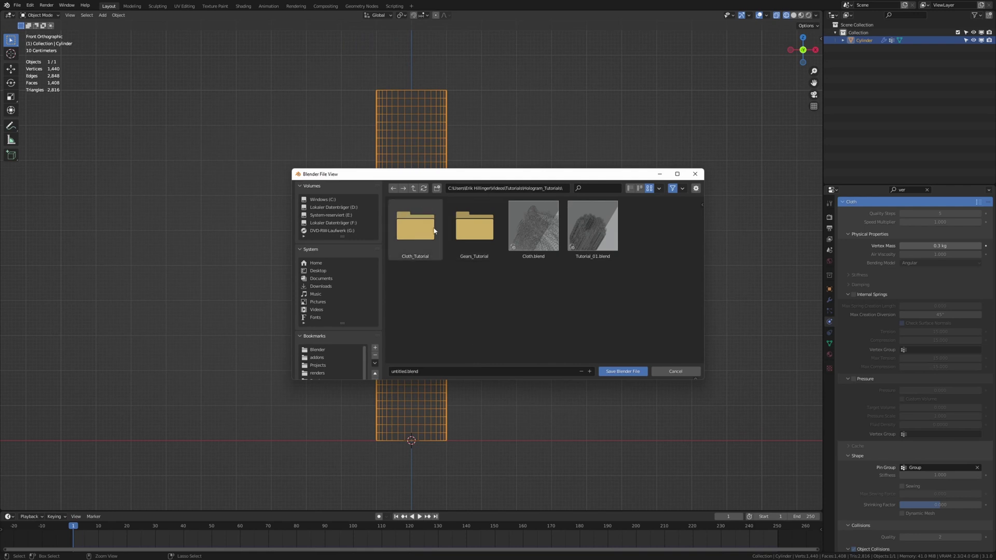
{"action": "left_click", "coordinate": [416, 371]}
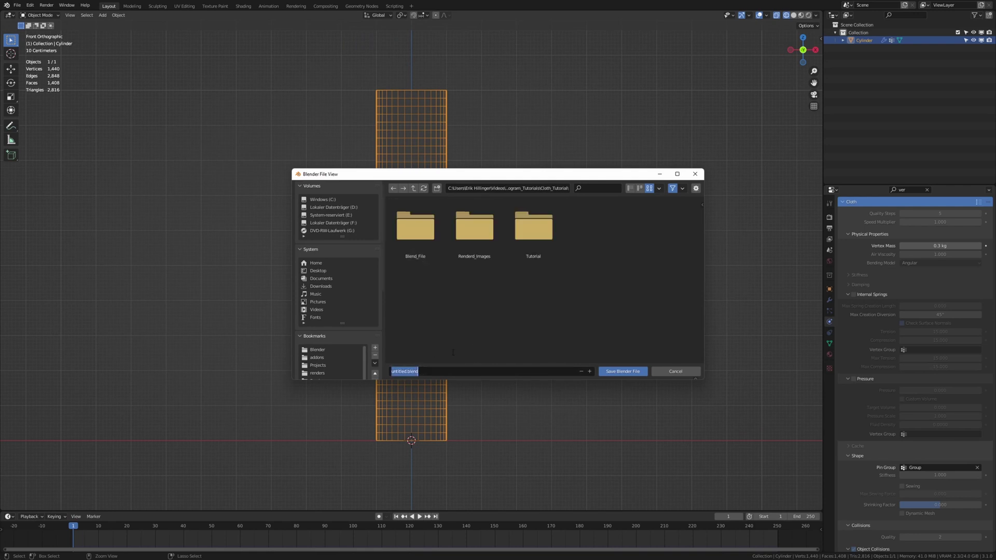
{"action": "type", "text": "Tutorial"}
{"action": "left_click", "coordinate": [429, 291]}
{"action": "left_click", "coordinate": [415, 233]}
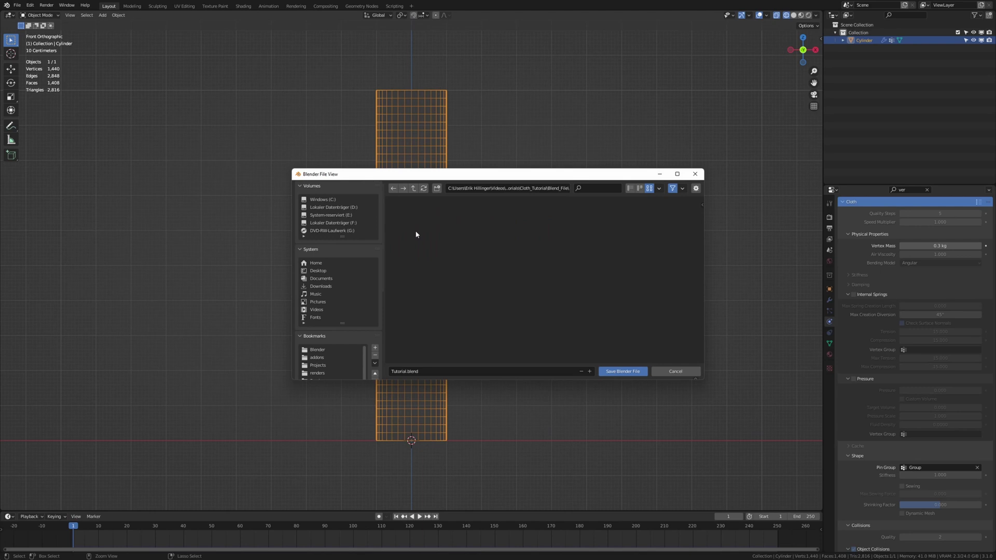
Save Tutorial.blend and add a Wind force field while the cloth simulation plays
{"action": "left_click", "coordinate": [622, 371]}
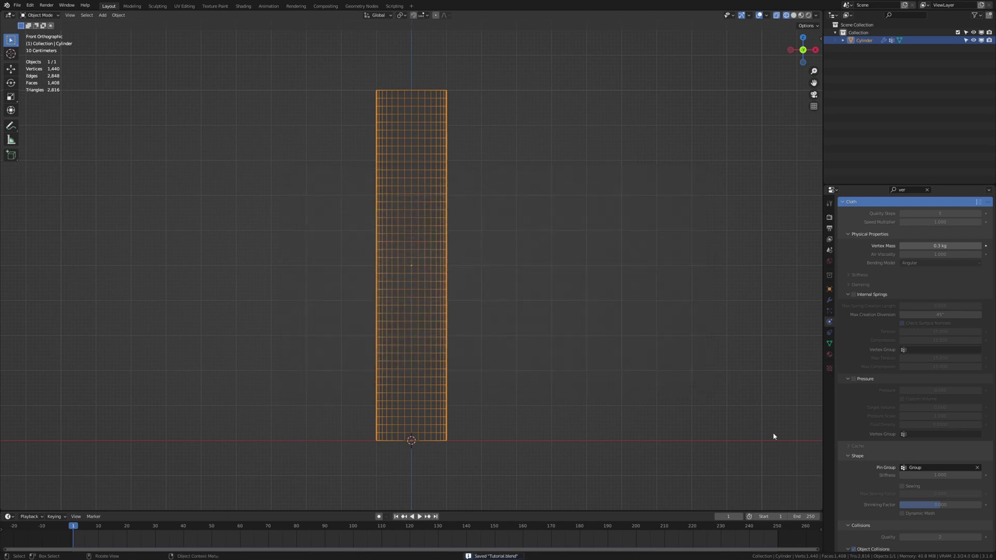
{"action": "key", "text": "space"}
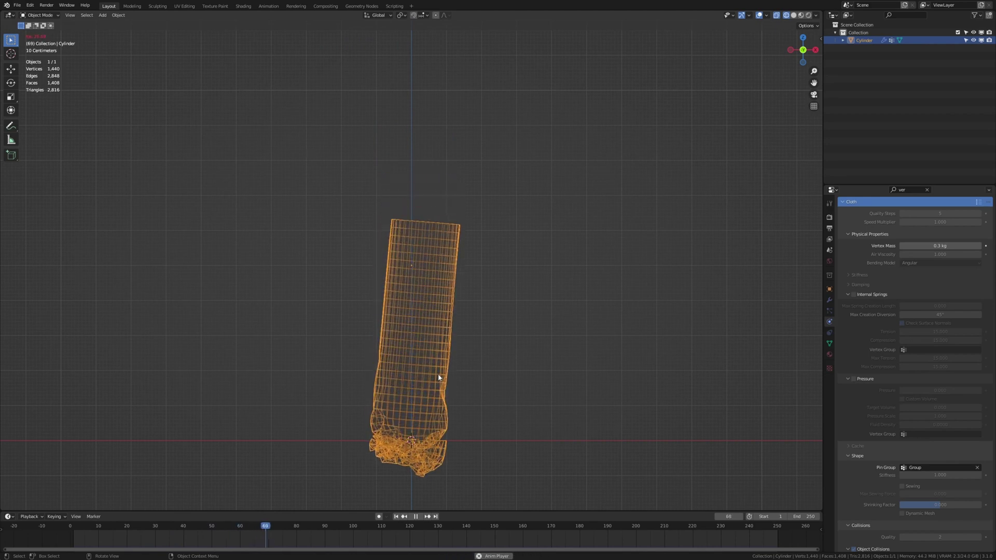
{"action": "key", "text": "shift+a"}
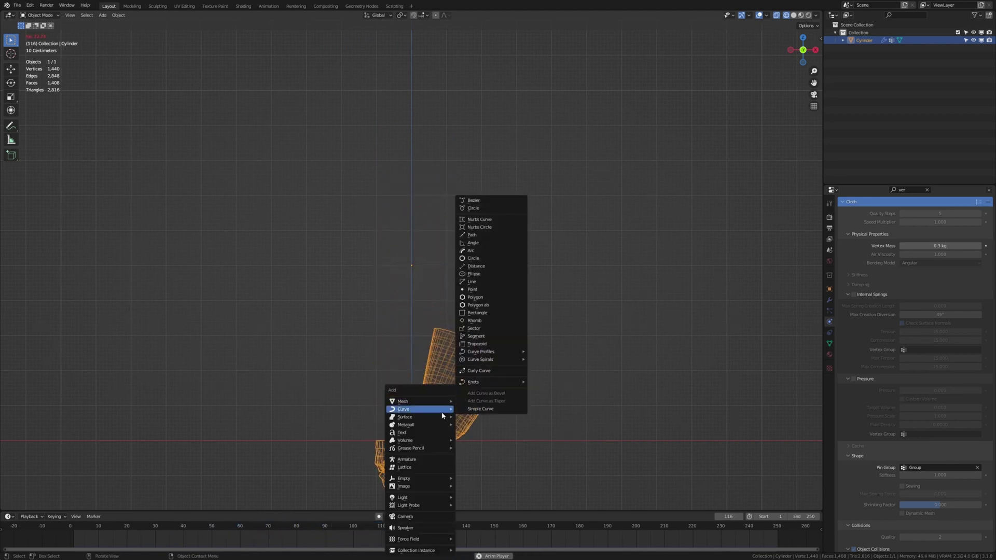
{"action": "mouse_move", "coordinate": [436, 539]}
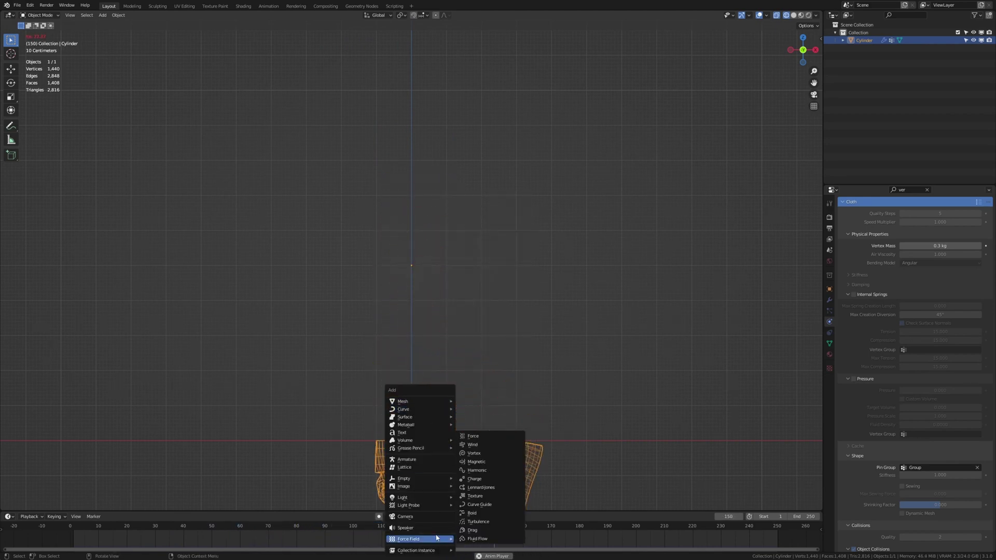
{"action": "left_click", "coordinate": [475, 445]}
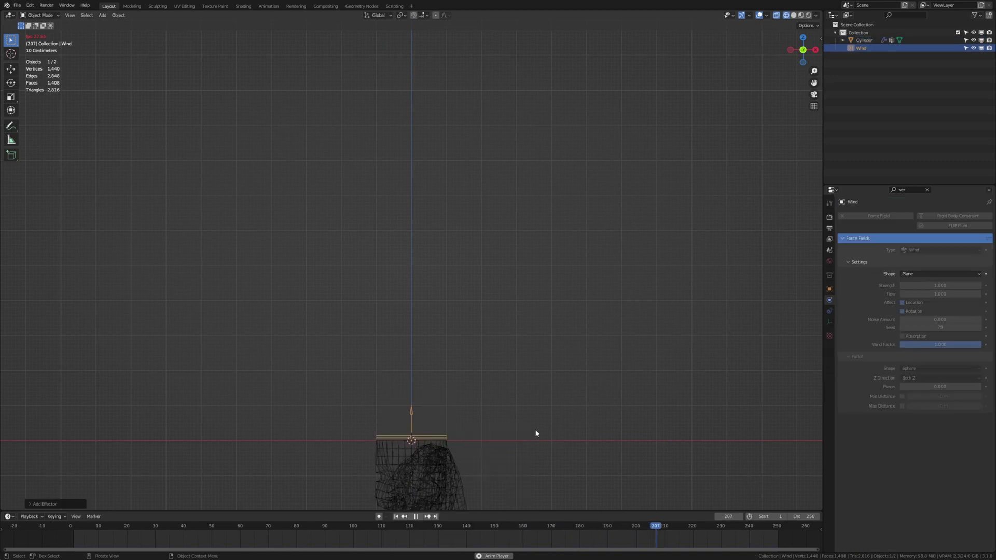
Set the Wind force field's strength to 1000
{"action": "left_click", "coordinate": [927, 190]}
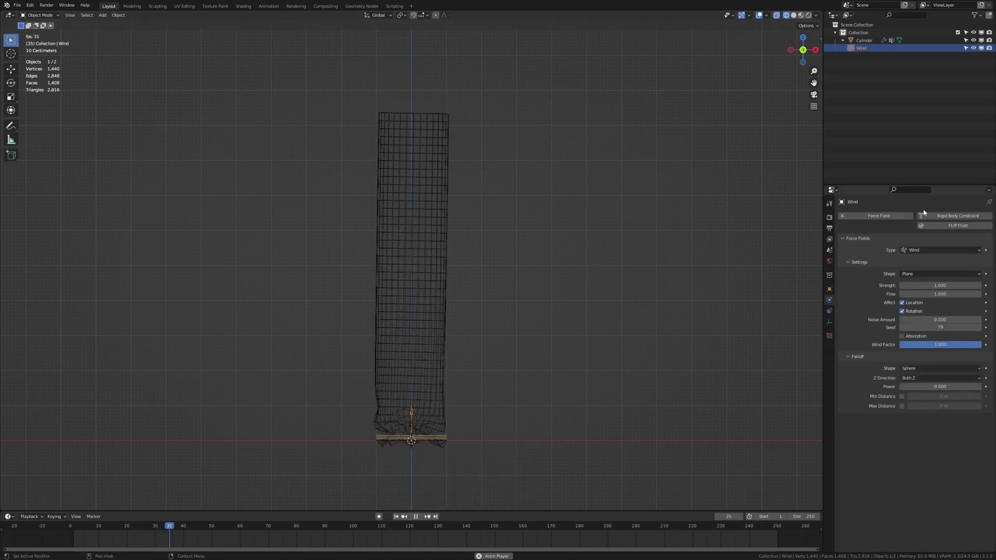
{"action": "left_click", "coordinate": [940, 285]}
{"action": "type", "text": "10"}
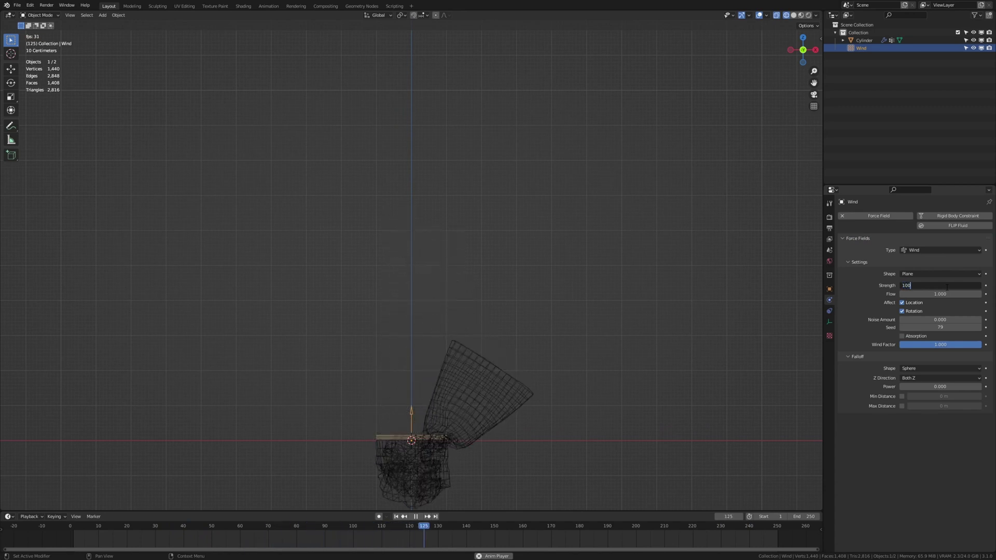
{"action": "type", "text": "0"}
{"action": "key", "text": "Return"}
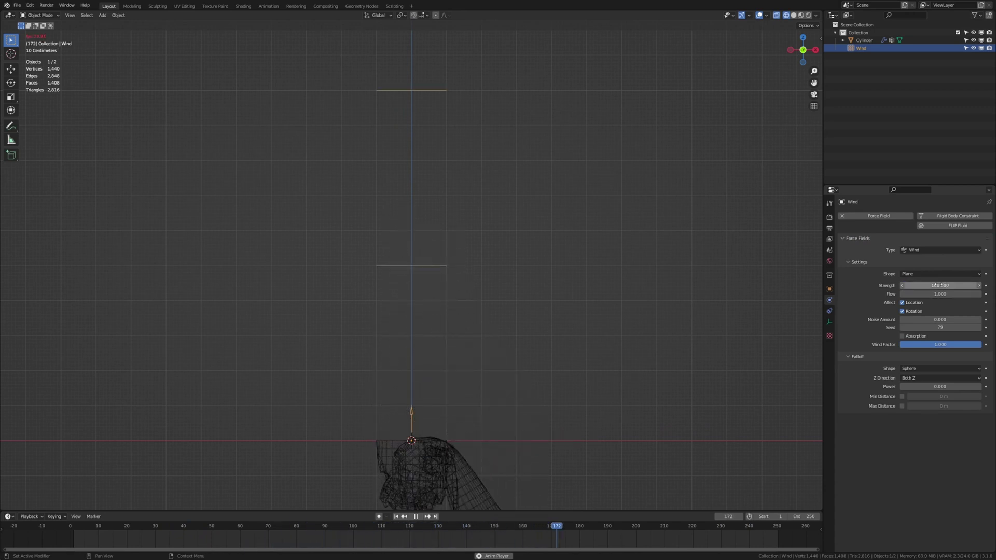
{"action": "left_click", "coordinate": [909, 285]}
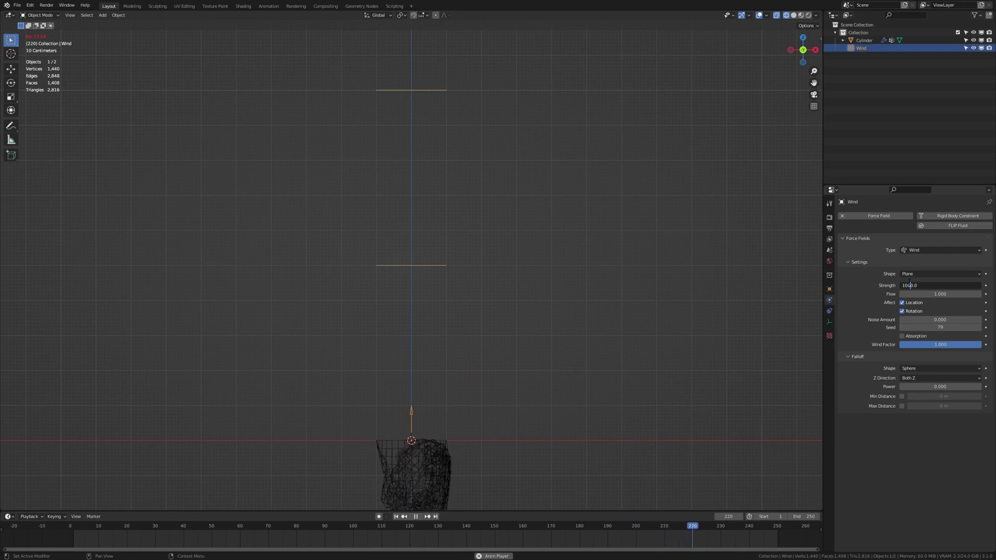
{"action": "type", "text": "0"}
{"action": "key", "text": "Return"}
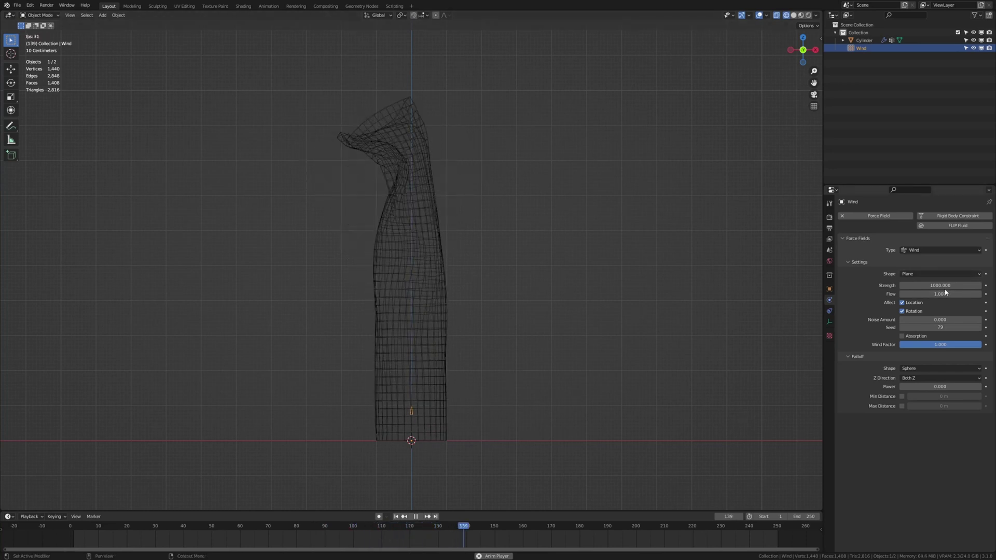
Add a Vortex force field with strength 10, then stop playback
{"action": "key", "text": "shift+a"}
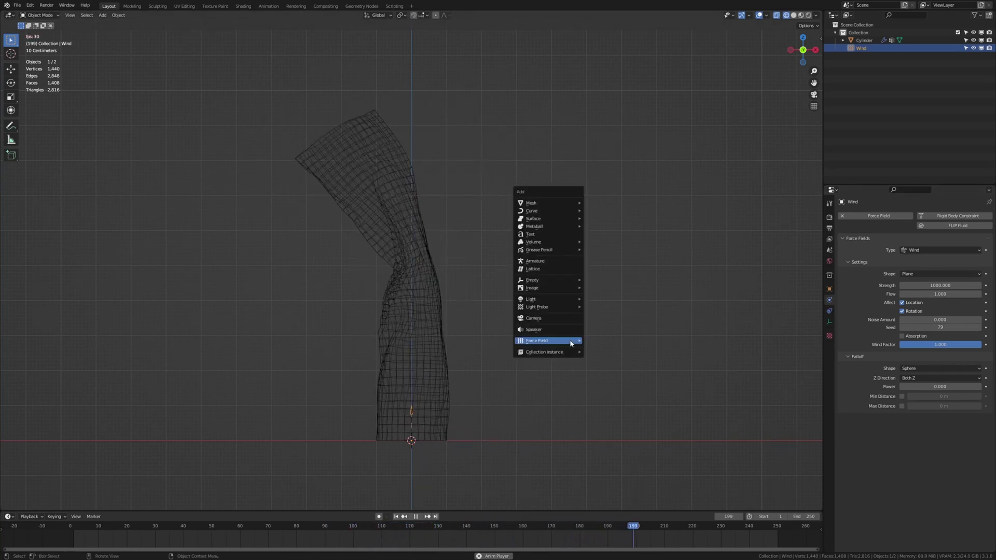
{"action": "mouse_move", "coordinate": [570, 341]}
{"action": "left_click", "coordinate": [616, 357]}
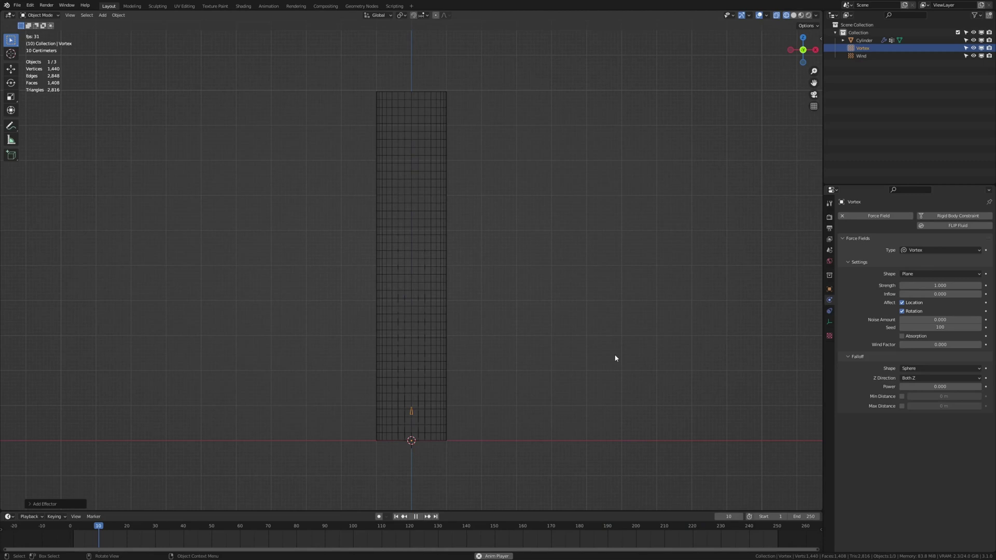
{"action": "left_click", "coordinate": [940, 285]}
{"action": "type", "text": "10"}
{"action": "key", "text": "Return"}
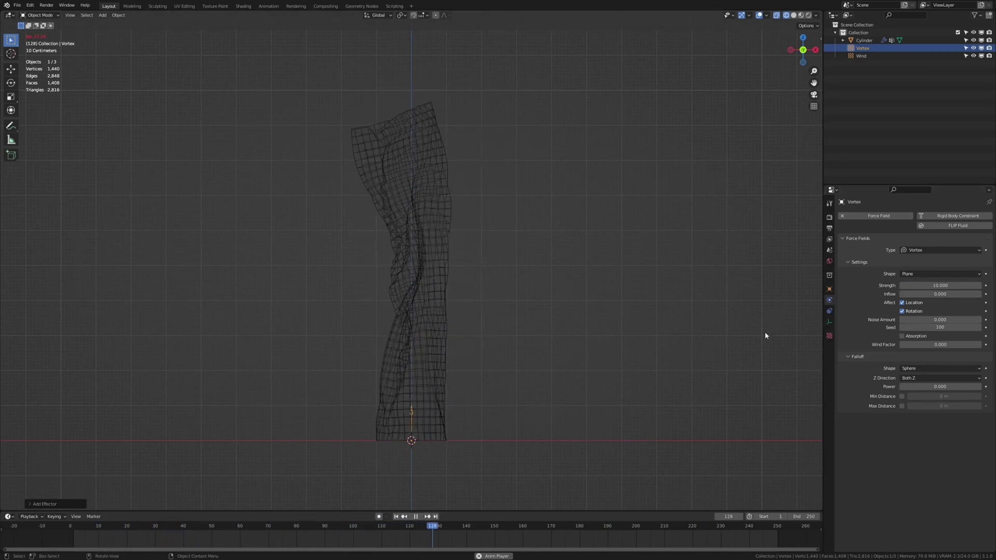
{"action": "key", "text": "space"}
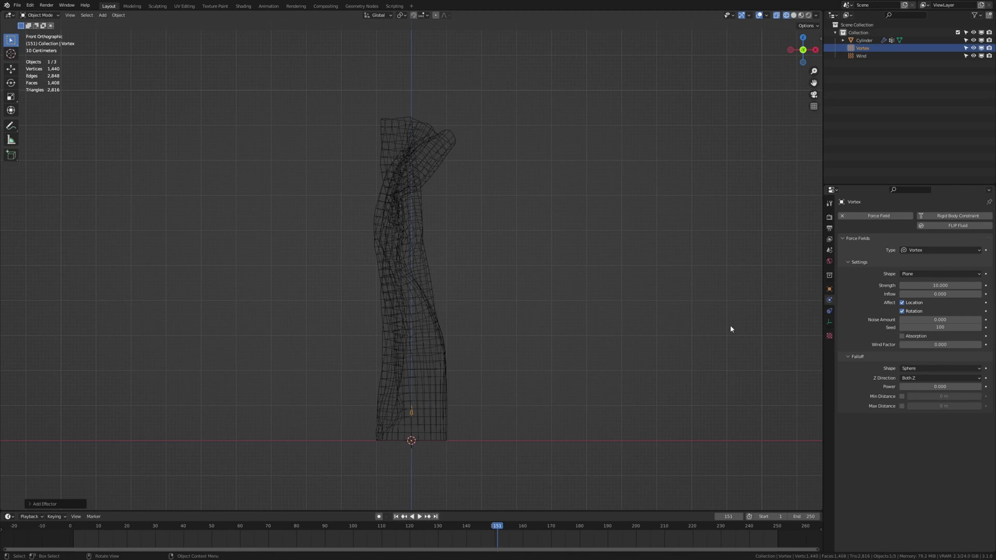
Rewind to frame 1 and, in Edit Mode from top view, place a duplicate cylinder beside the original
{"action": "left_click", "coordinate": [396, 517]}
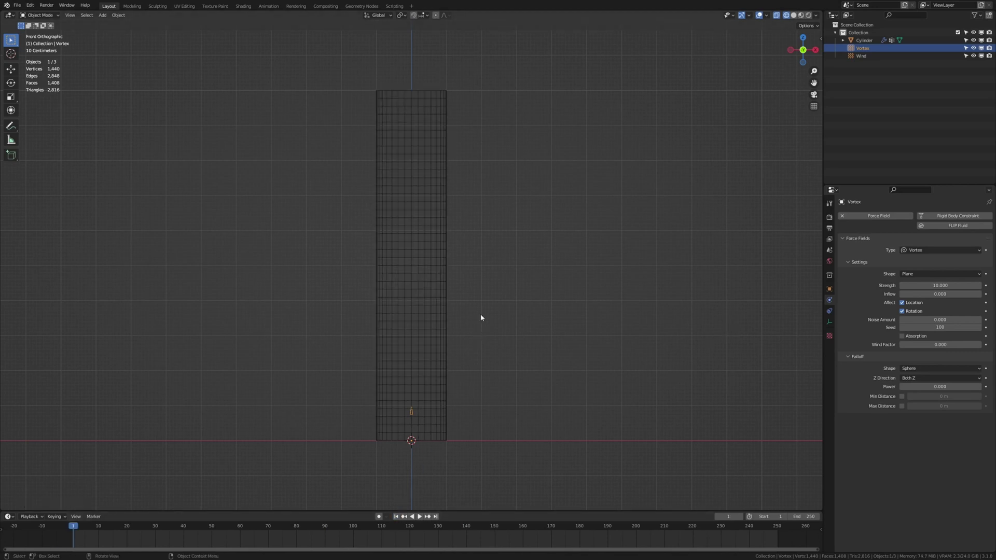
{"action": "left_click", "coordinate": [429, 303]}
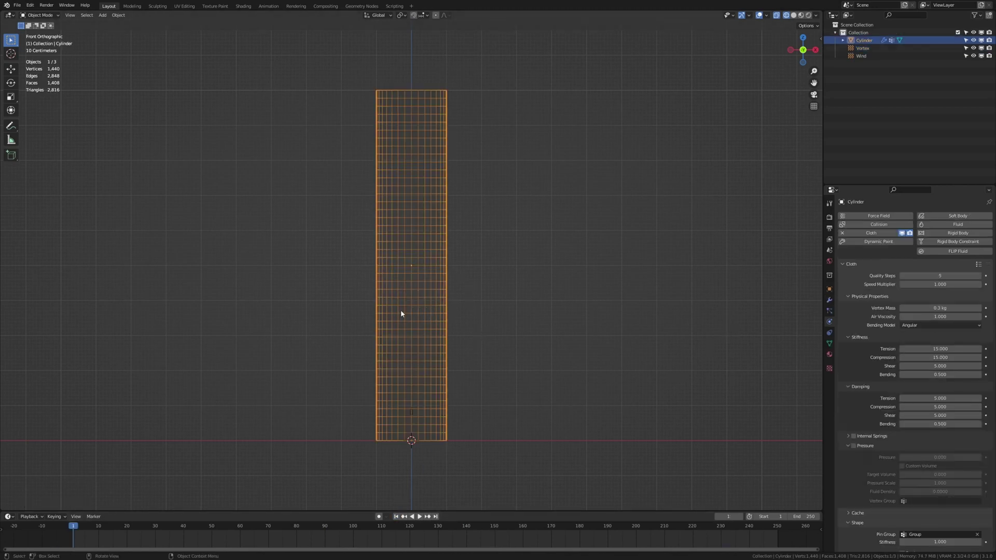
{"action": "key", "text": "Tab"}
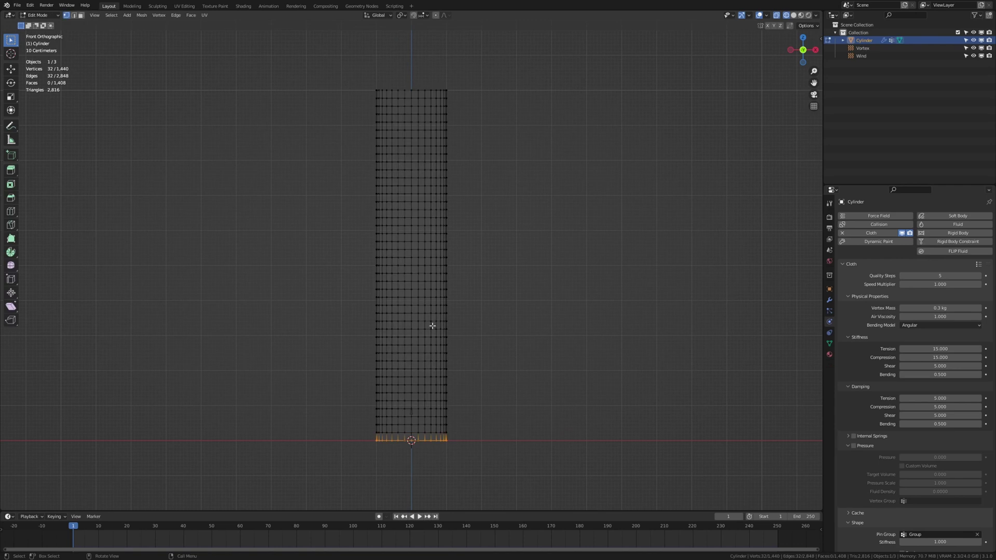
{"action": "key", "text": "a"}
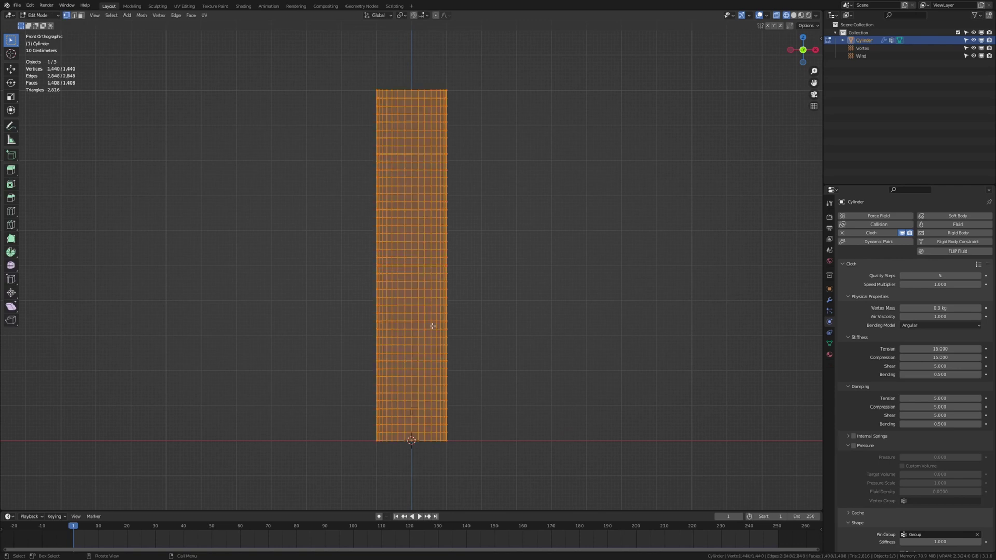
{"action": "key", "text": "KP_7"}
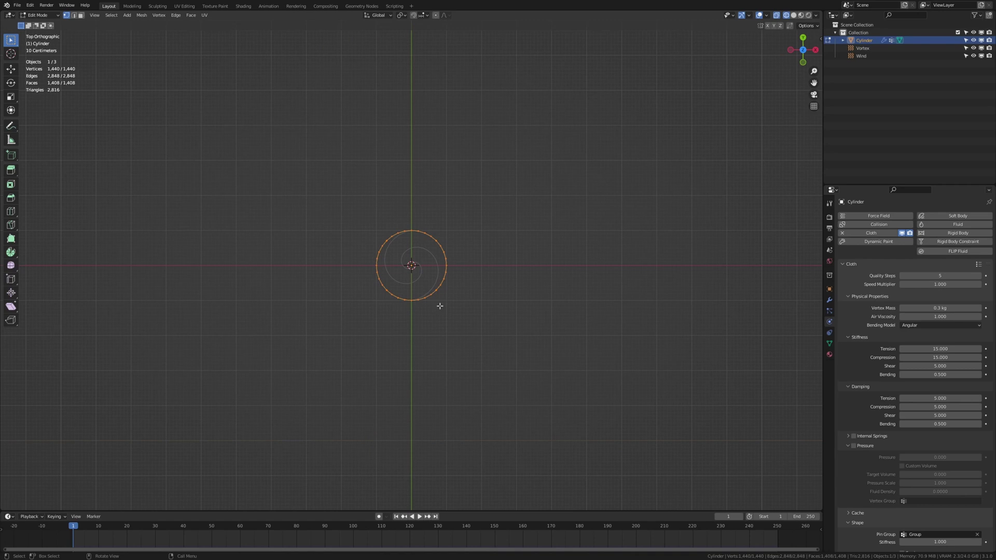
{"action": "left_click", "coordinate": [546, 306]}
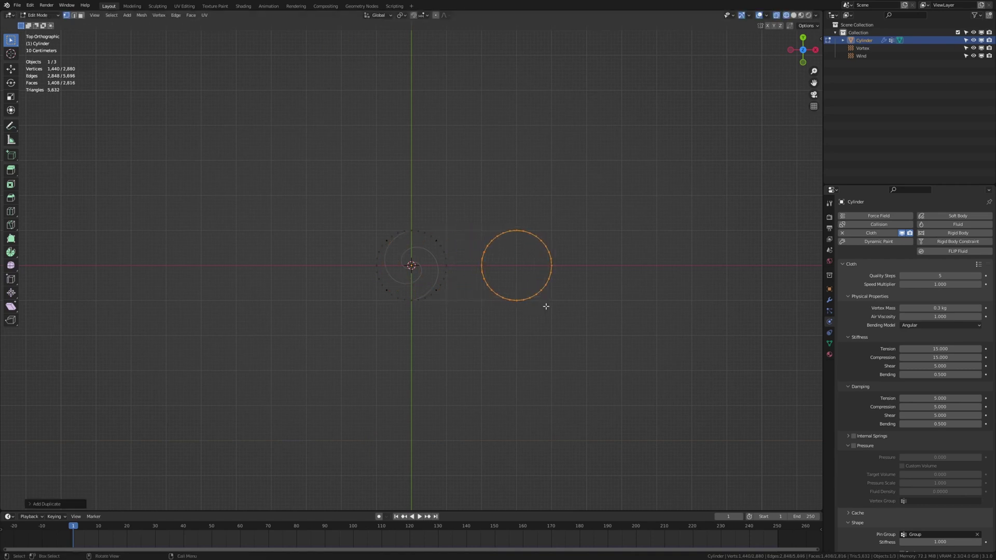
Duplicate both cylinders straight above the originals along Y
{"action": "key", "text": "a"}
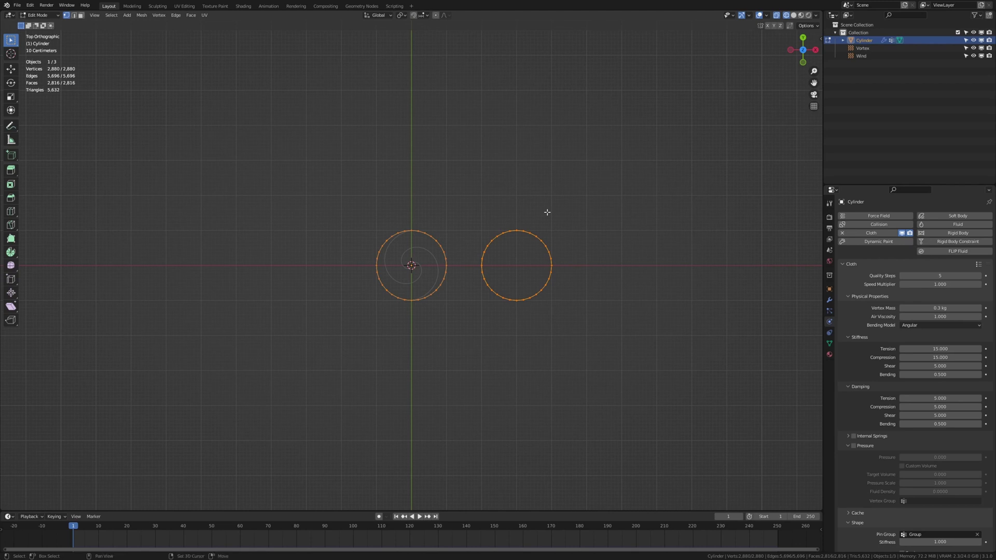
{"action": "key", "text": "shift+d"}
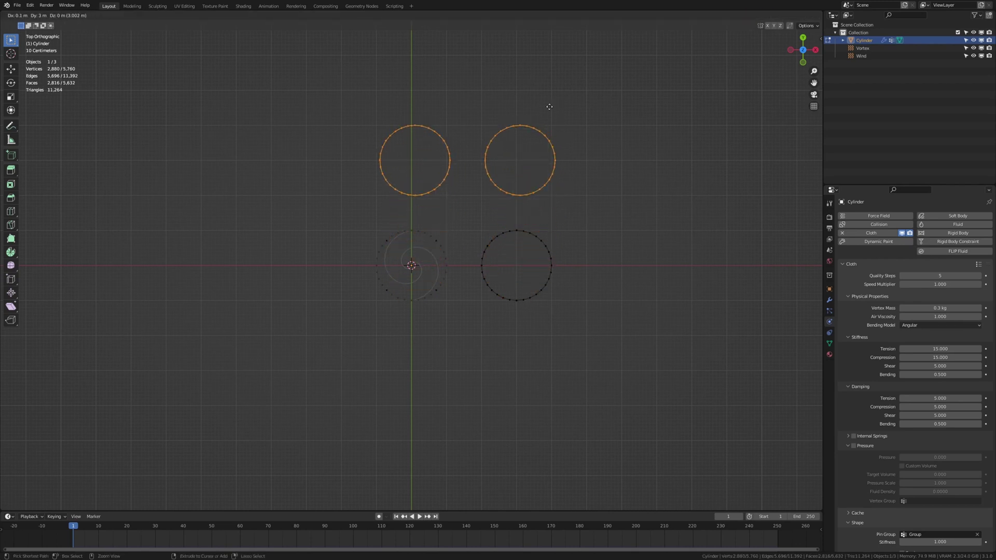
{"action": "key", "text": "y"}
{"action": "left_click", "coordinate": [547, 107]}
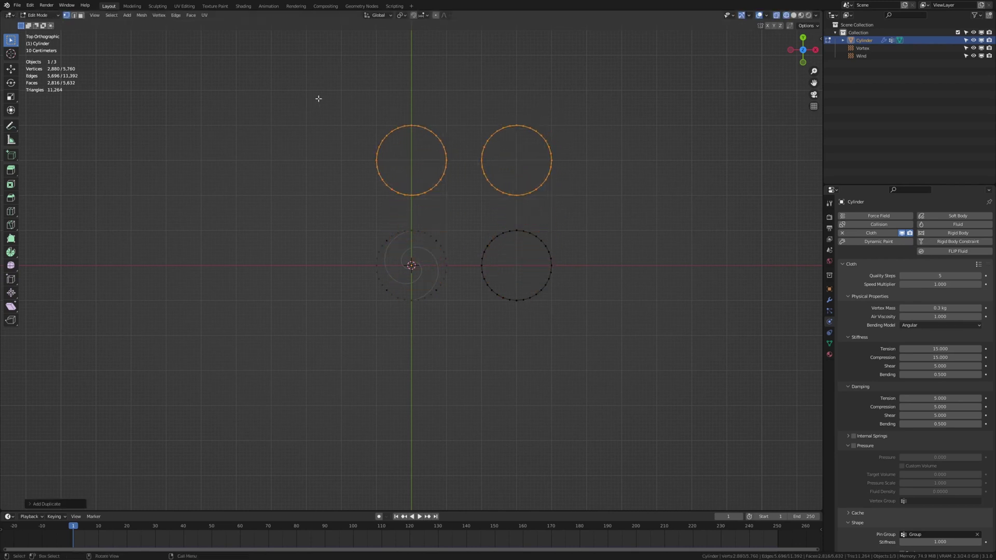
Duplicate the top pair, rotate it into a vertical column, and align it on the left
{"action": "key", "text": "shift+d"}
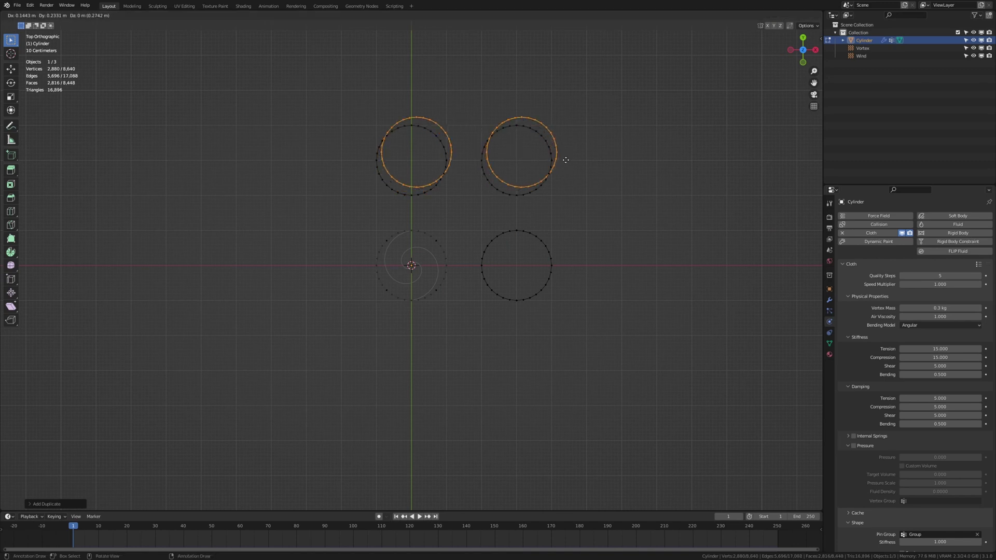
{"action": "left_click", "coordinate": [349, 167]}
{"action": "key", "text": "r"}
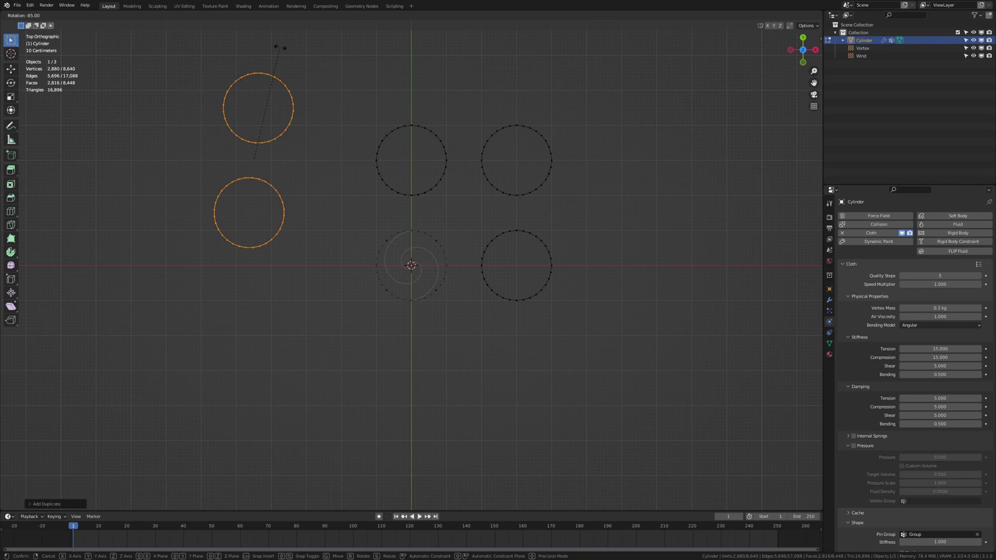
{"action": "left_click", "coordinate": [271, 44]}
{"action": "key", "text": "g"}
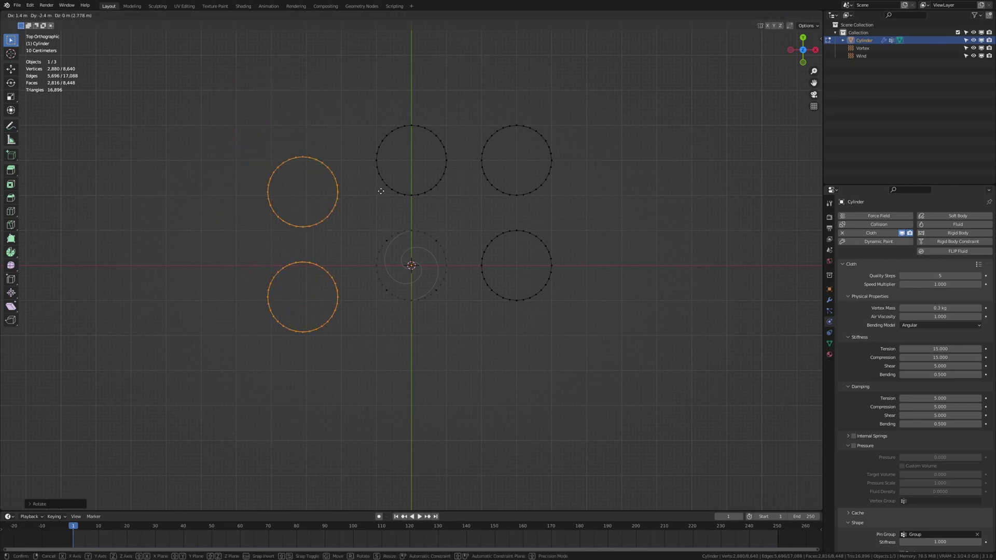
{"action": "left_click", "coordinate": [384, 162]}
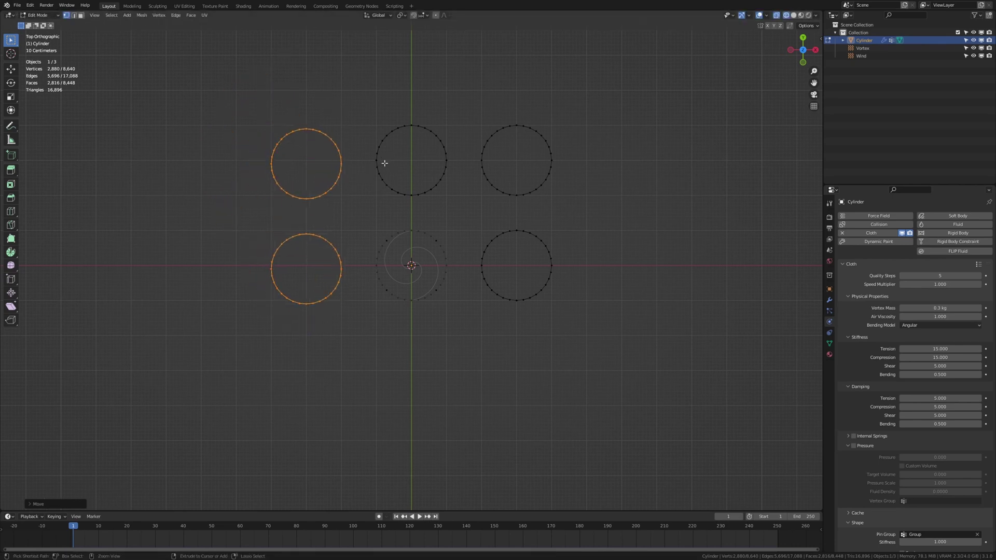
{"action": "key", "text": "g"}
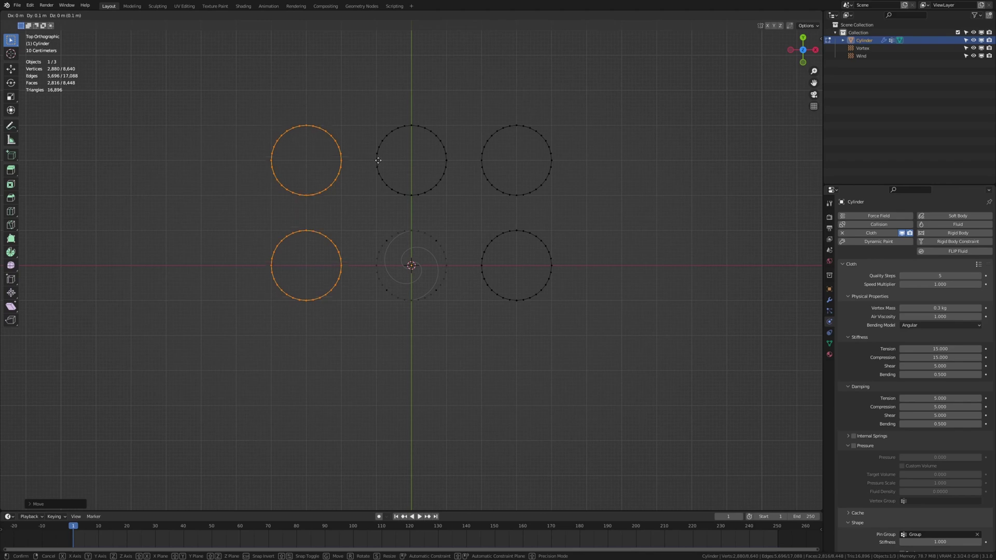
{"action": "left_click", "coordinate": [377, 156]}
Duplicate the top row of three below the middle row to complete the 3×3 grid
{"action": "left_click_drag", "start_coordinate": [210, 93], "coordinate": [642, 206]}
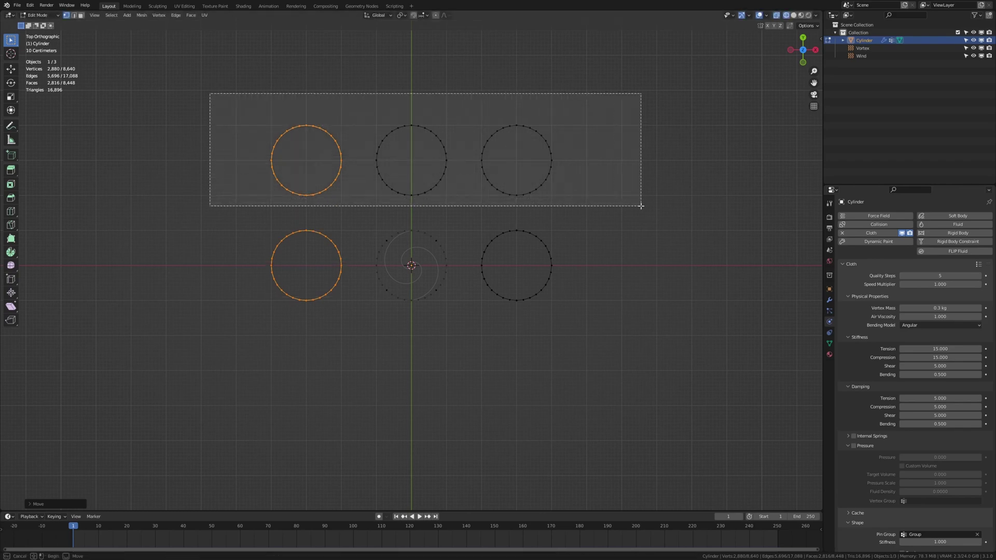
{"action": "left_click_drag", "start_coordinate": [641, 206], "coordinate": [638, 205]}
{"action": "middle_click_drag", "start_coordinate": [638, 205], "coordinate": [600, 189]}
{"action": "key", "text": "KP_7"}
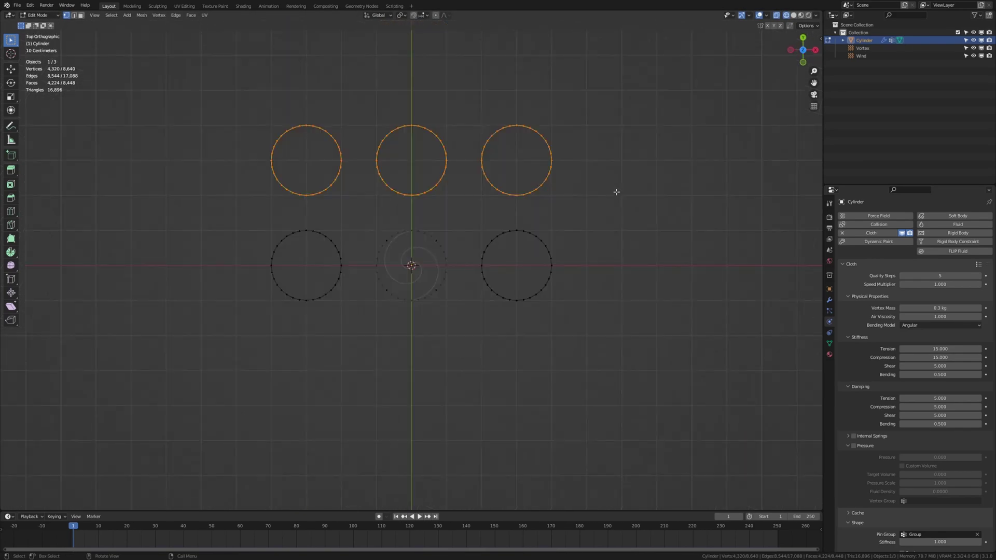
{"action": "key", "text": "shift+d"}
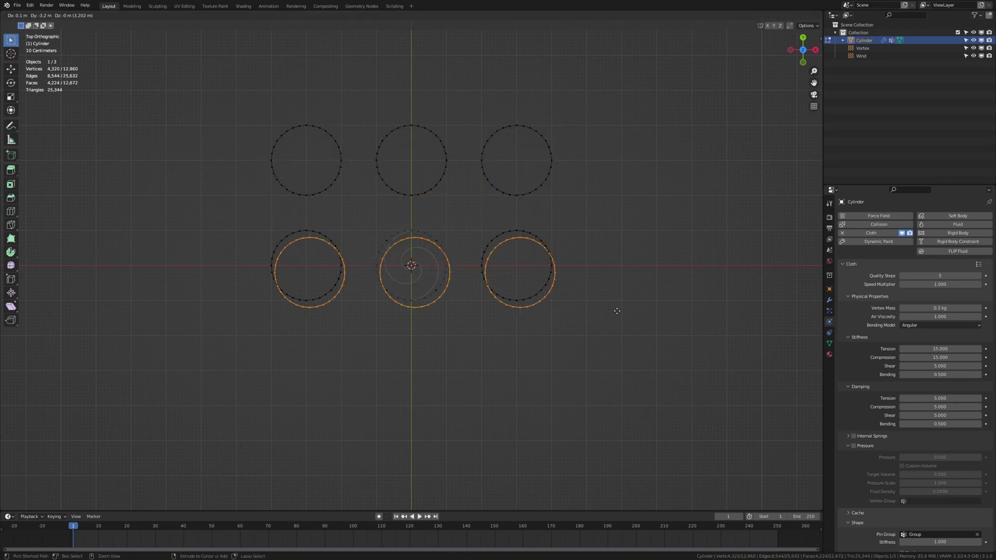
{"action": "left_click", "coordinate": [615, 400]}
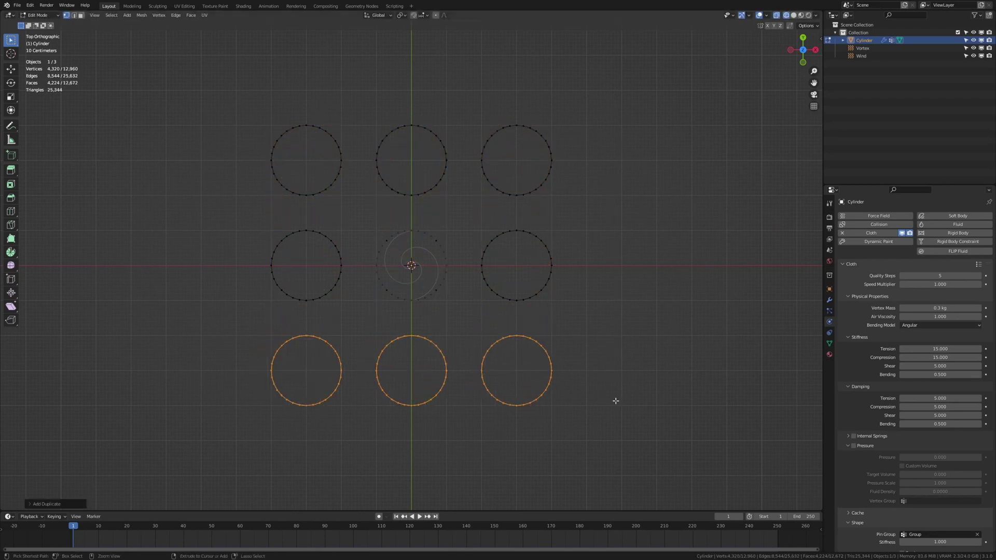
{"action": "key", "text": "Tab"}
{"action": "middle_click_drag", "start_coordinate": [614, 380], "coordinate": [623, 293]}
Save the file, deselect the cylinders and preview the unbaked cloth simulation
{"action": "key", "text": "ctrl+s"}
{"action": "scroll", "coordinate": [623, 292], "scroll_direction": "down", "scroll_amount": 3}
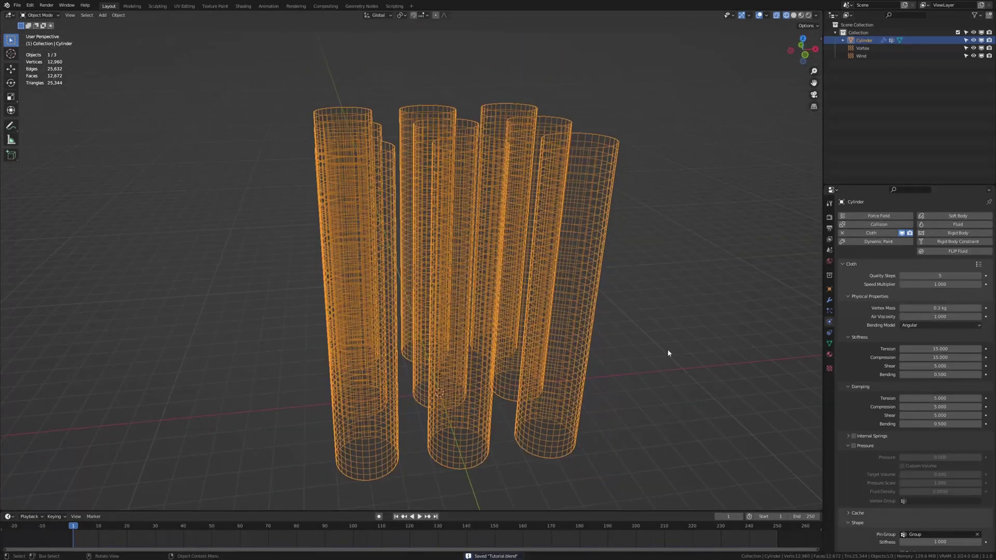
{"action": "left_click", "coordinate": [652, 358]}
{"action": "key", "text": "space"}
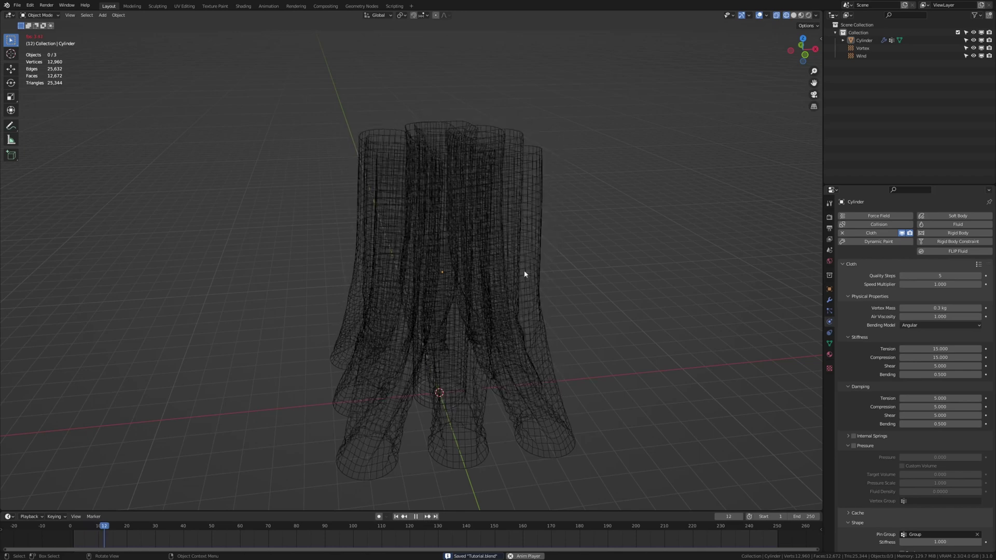
{"action": "key", "text": "space"}
Bake the cloth cache, then play the baked drape and stop at frame 138
{"action": "scroll", "coordinate": [869, 452], "scroll_direction": "down", "scroll_amount": 6}
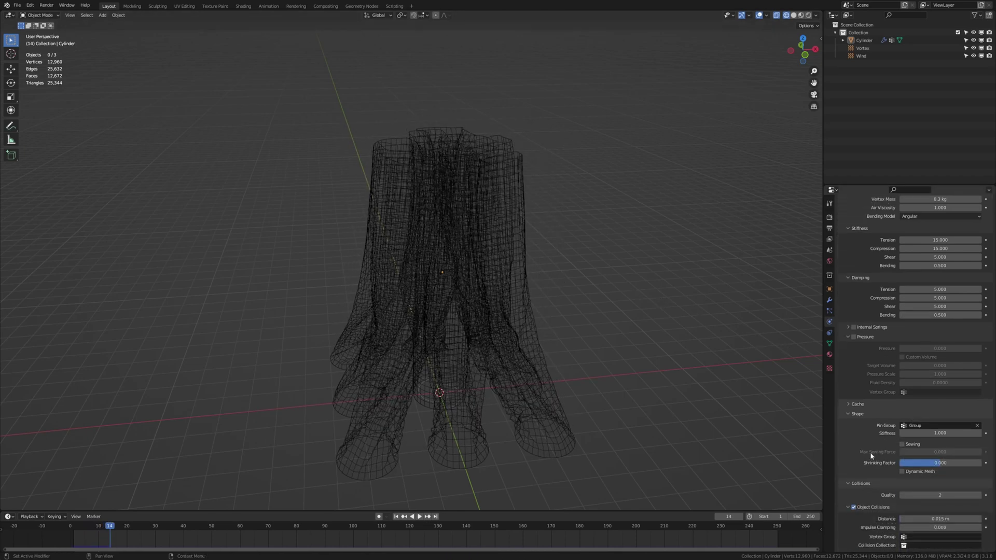
{"action": "left_click", "coordinate": [849, 389]}
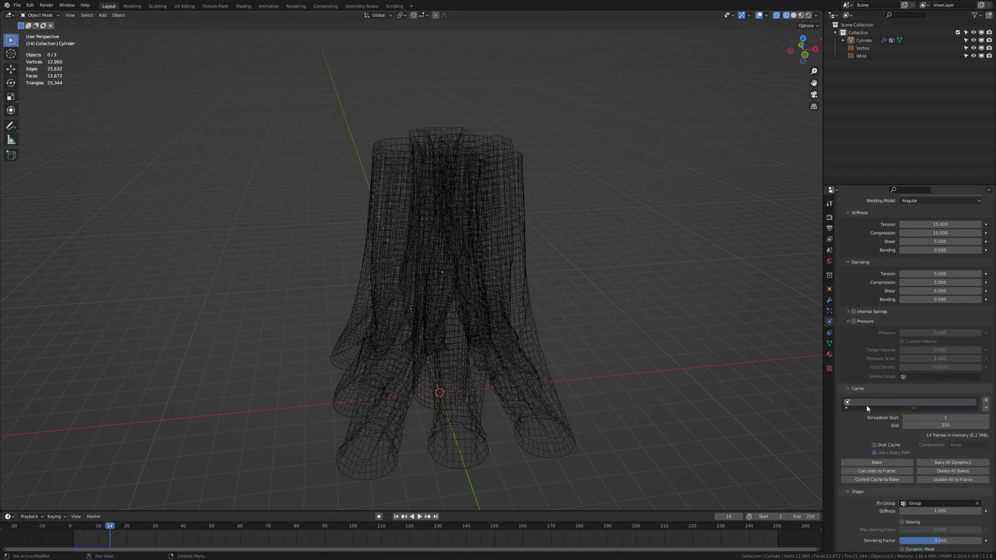
{"action": "left_click", "coordinate": [886, 463]}
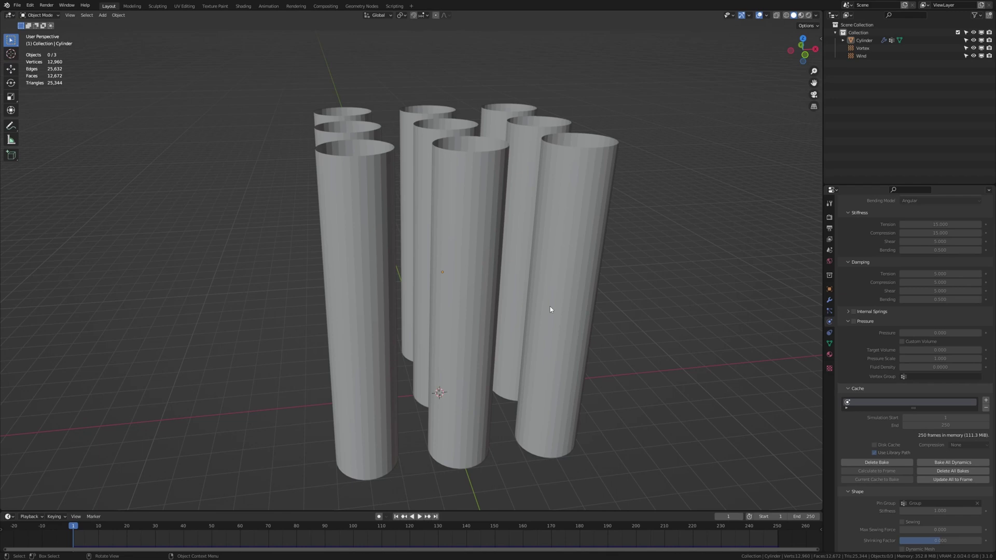
{"action": "key", "text": "space"}
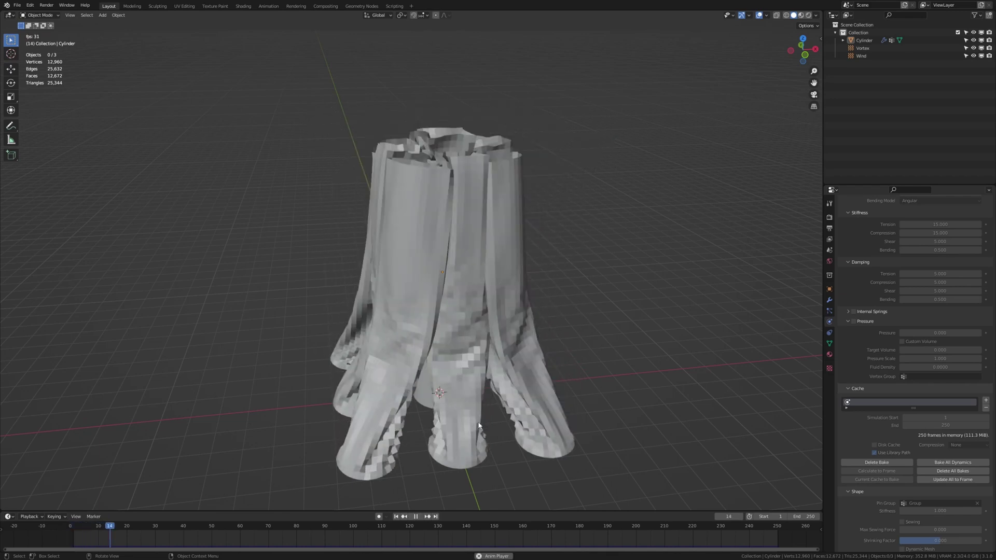
{"action": "middle_click_drag", "start_coordinate": [480, 415], "coordinate": [476, 389]}
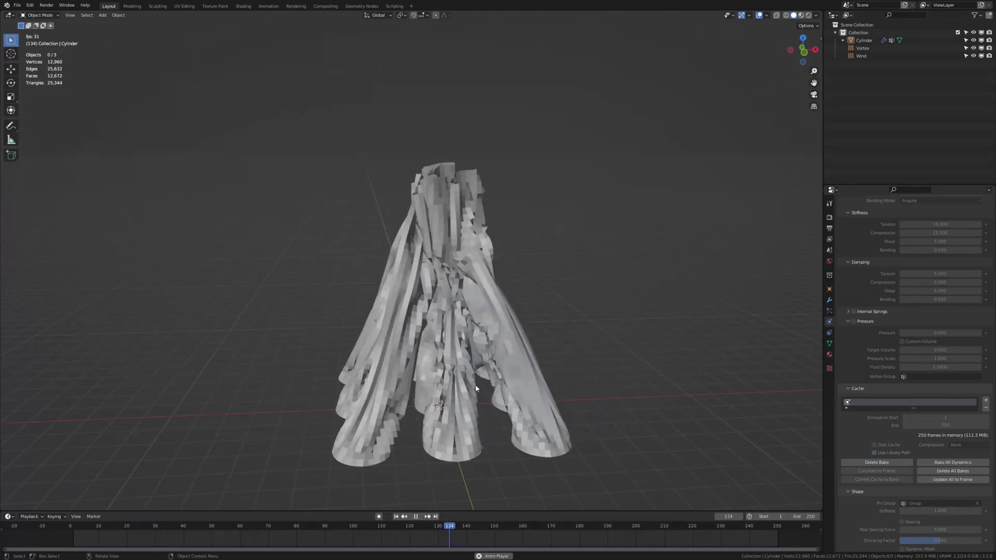
{"action": "key", "text": "space"}
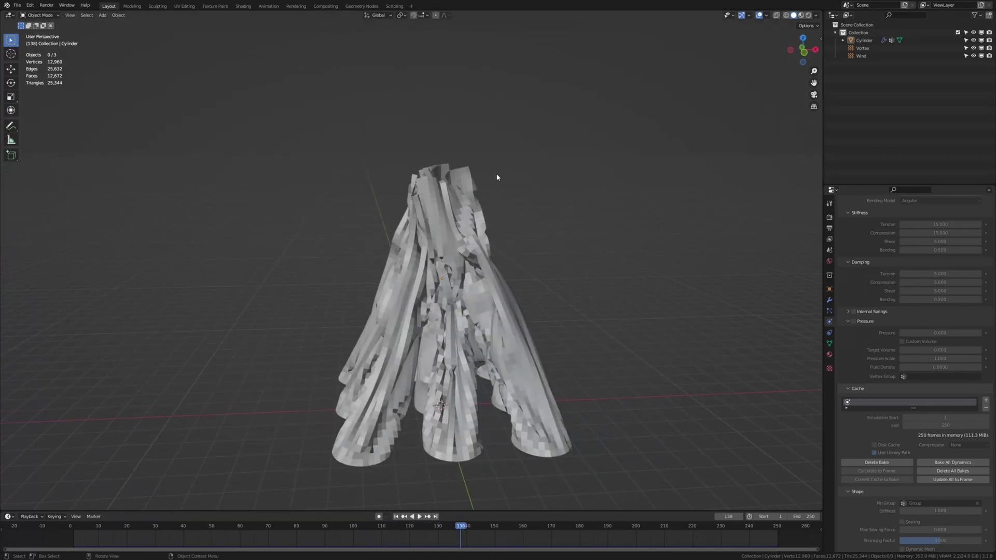
{"action": "key", "text": "shift+a"}
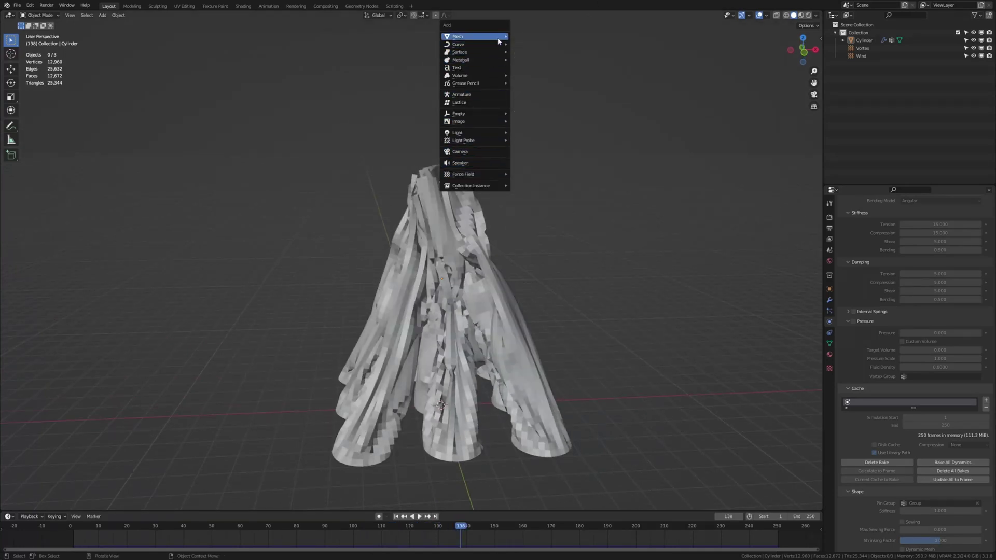
Add a Plane mesh and enable the Outliner's monitor (disable in viewports) toggle column
{"action": "mouse_move", "coordinate": [498, 38]}
{"action": "left_click", "coordinate": [538, 38]}
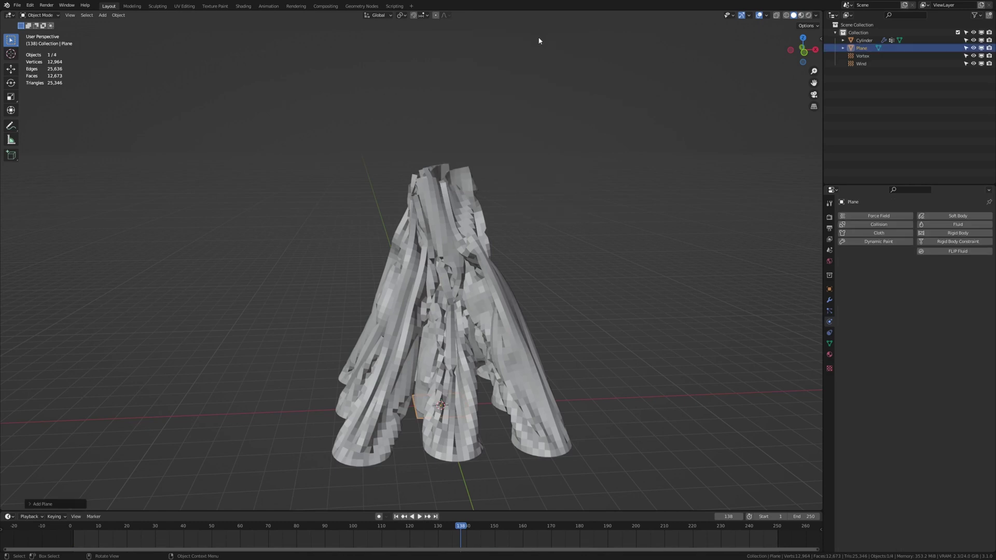
{"action": "left_click", "coordinate": [458, 205]}
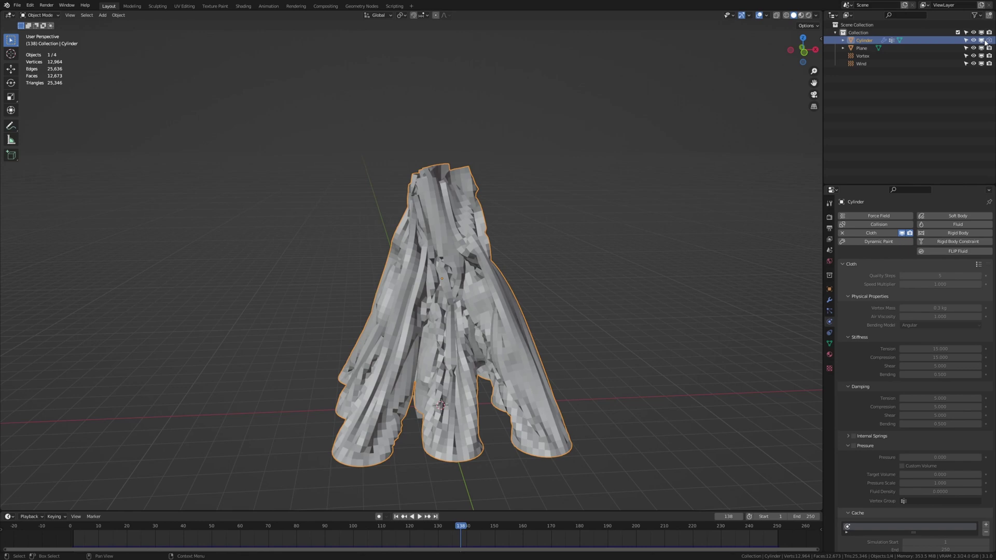
{"action": "left_click", "coordinate": [975, 16]}
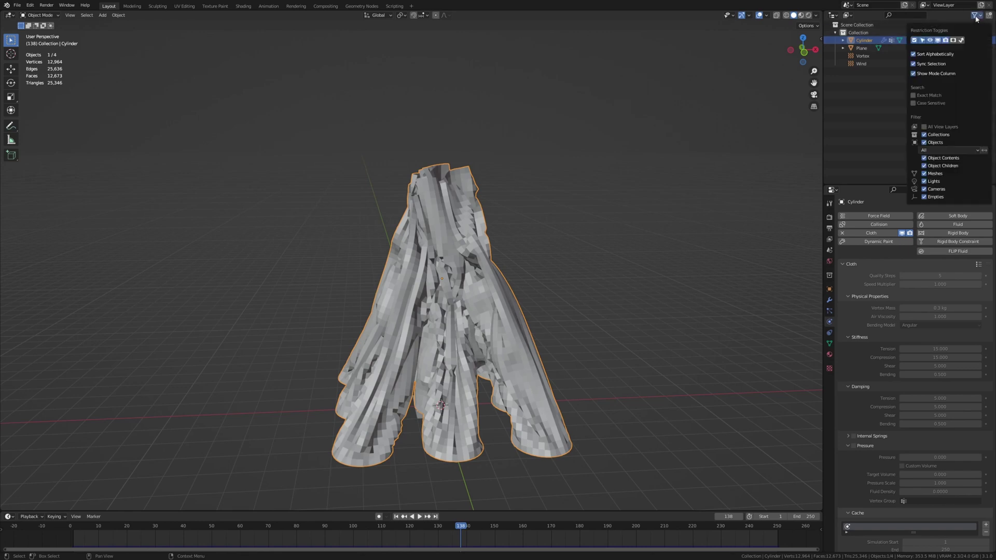
{"action": "left_click", "coordinate": [938, 41]}
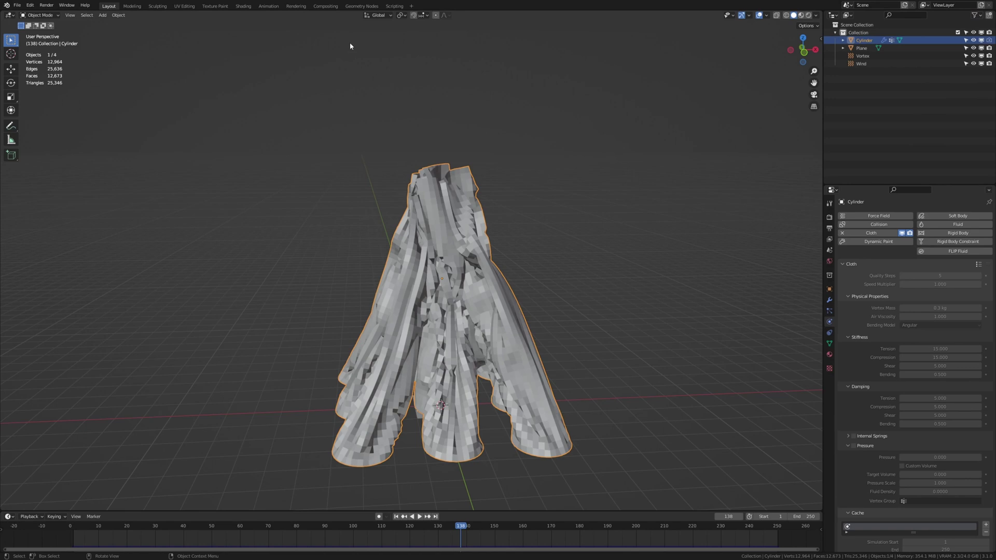
Create a new geometry node tree for the Plane and delete its Group Input node
{"action": "left_click", "coordinate": [421, 419]}
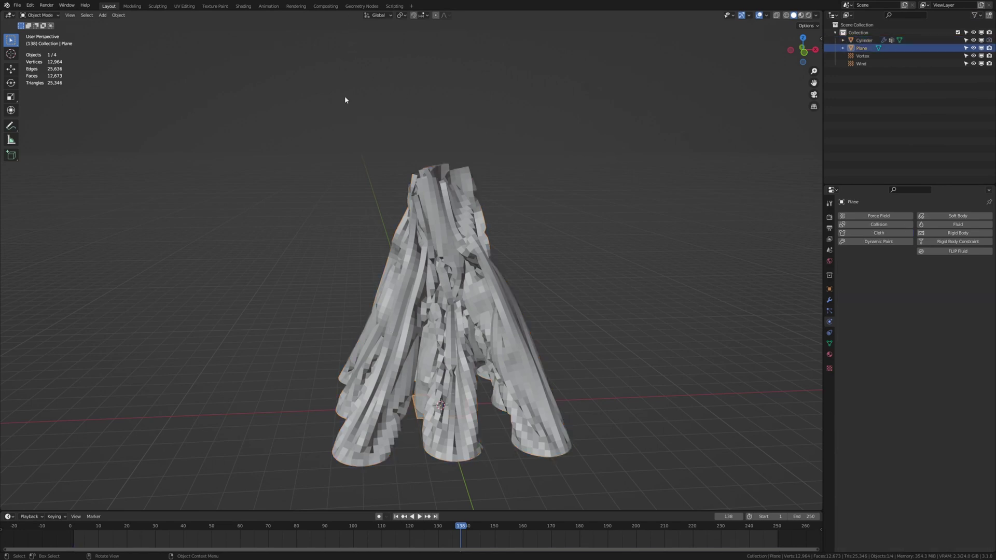
{"action": "left_click", "coordinate": [358, 7]}
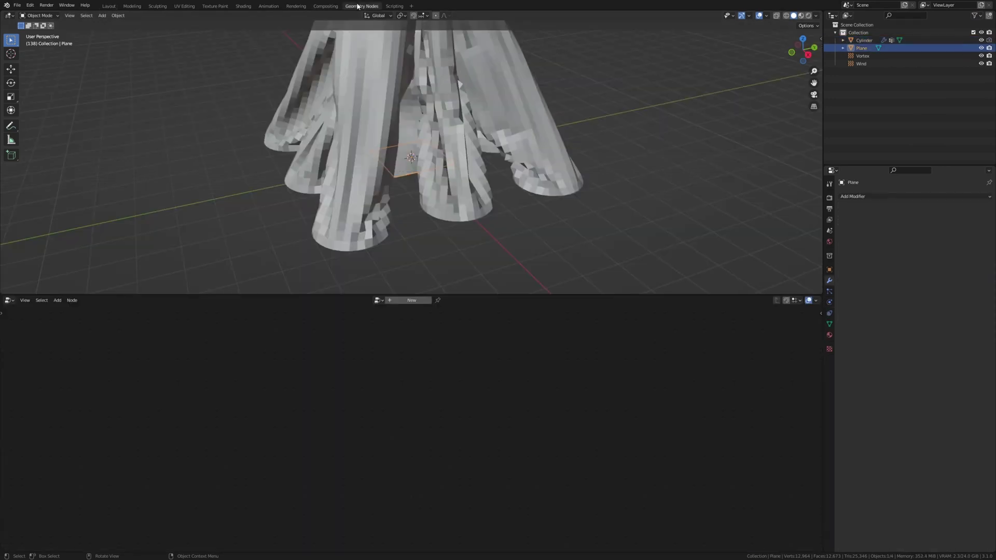
{"action": "left_click", "coordinate": [410, 301]}
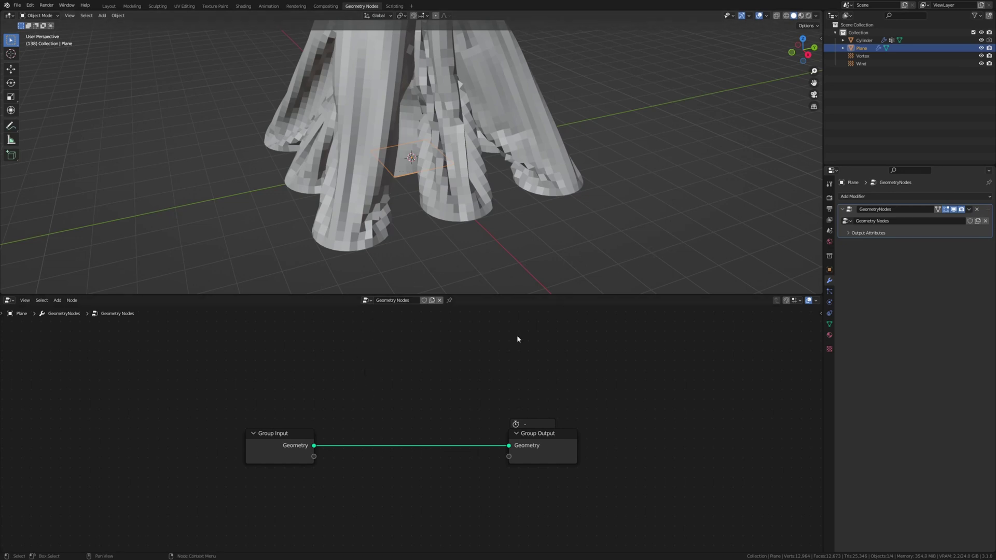
{"action": "left_click", "coordinate": [273, 447]}
{"action": "key", "text": "x"}
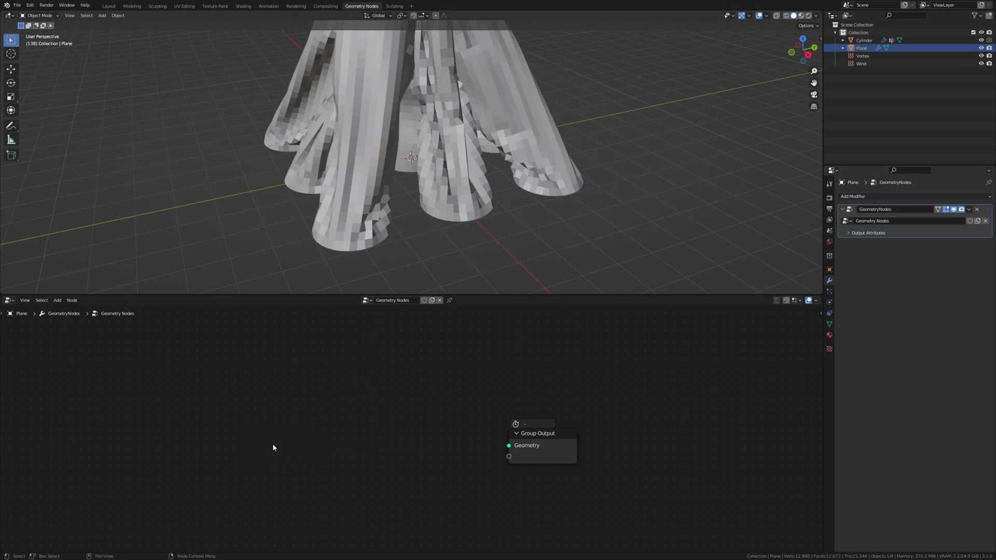
Wire a Cylinder Object Info node set to Relative into Group Output, hiding the Cylinder
{"action": "left_click_drag", "start_coordinate": [871, 39], "coordinate": [179, 373]}
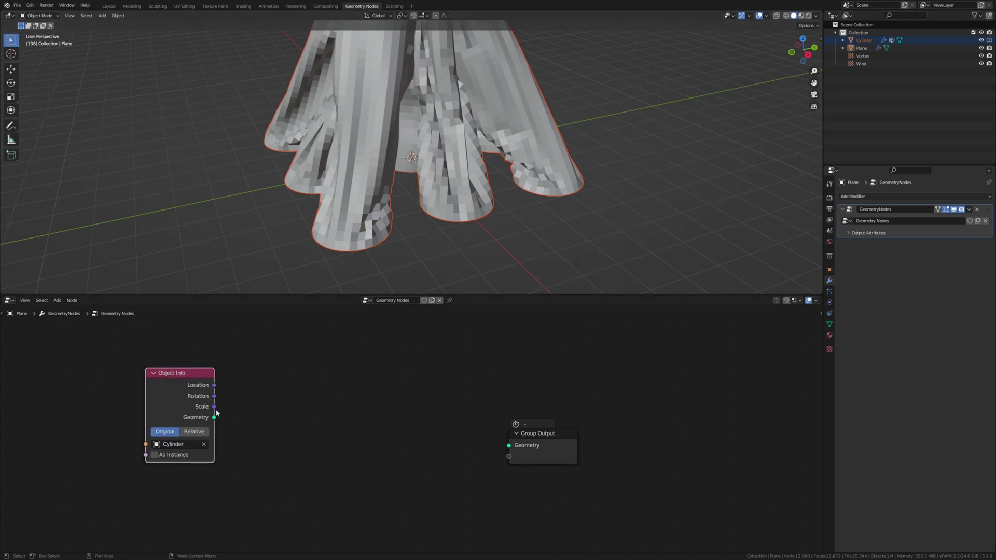
{"action": "left_click_drag", "start_coordinate": [213, 418], "coordinate": [509, 446]}
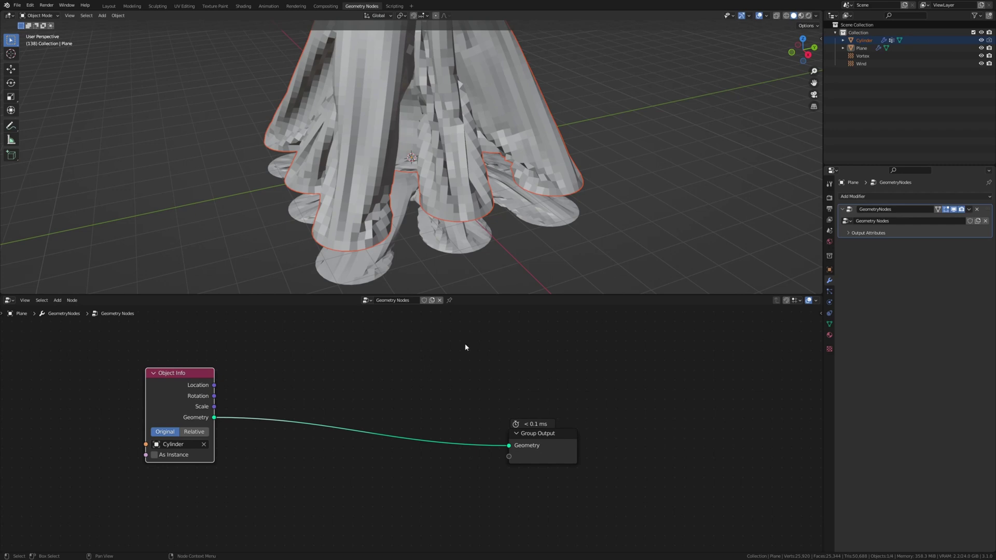
{"action": "left_click", "coordinate": [981, 40]}
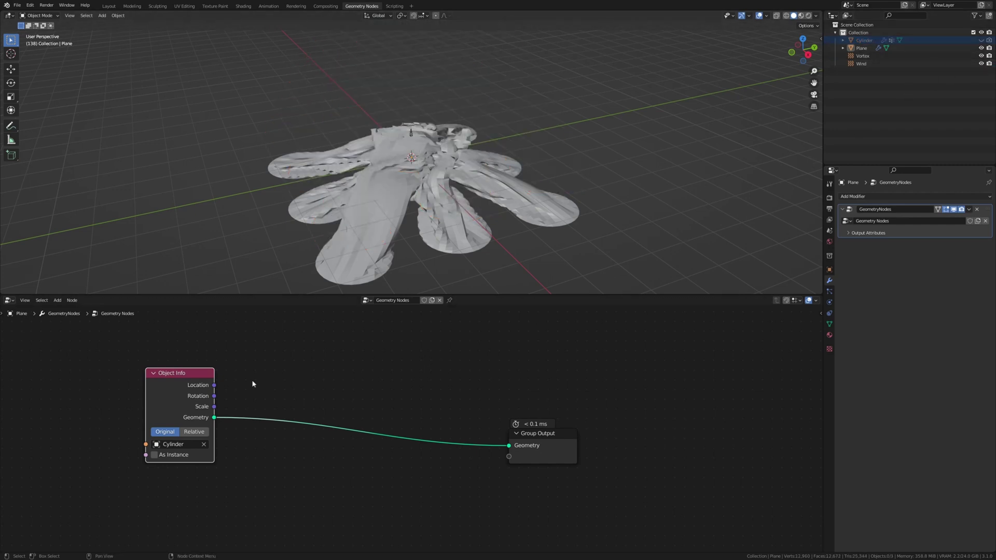
{"action": "left_click", "coordinate": [195, 432]}
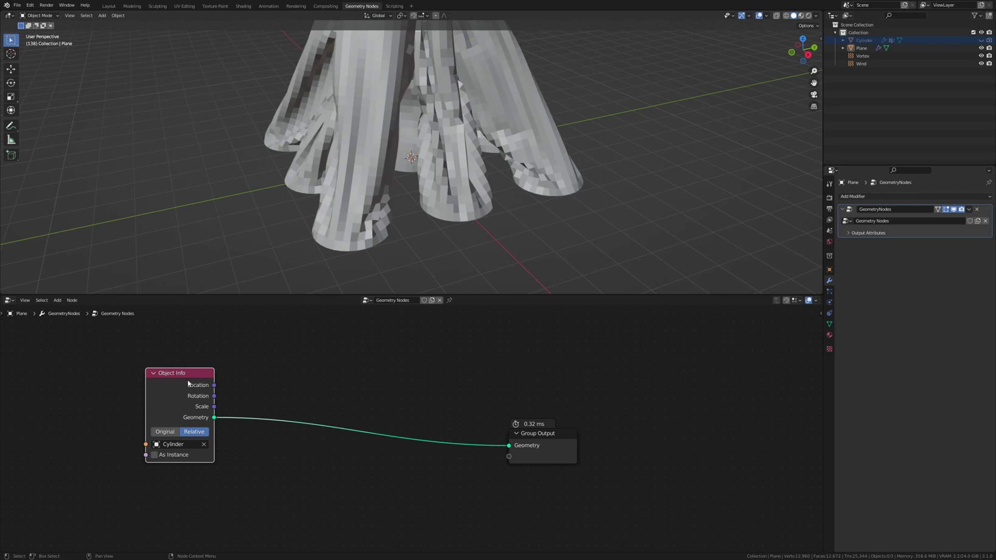
Insert a Mesh to Curve node on the Object Info to Group Output link
{"action": "left_click_drag", "start_coordinate": [188, 383], "coordinate": [111, 354]}
{"action": "left_click_drag", "start_coordinate": [519, 438], "coordinate": [738, 338]}
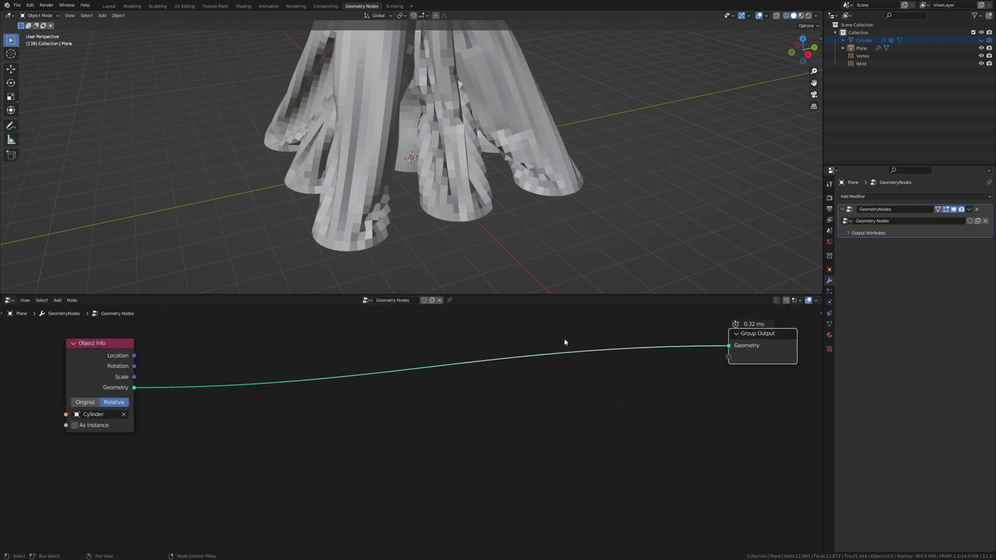
{"action": "key", "text": "shift+a"}
{"action": "left_click", "coordinate": [449, 263]}
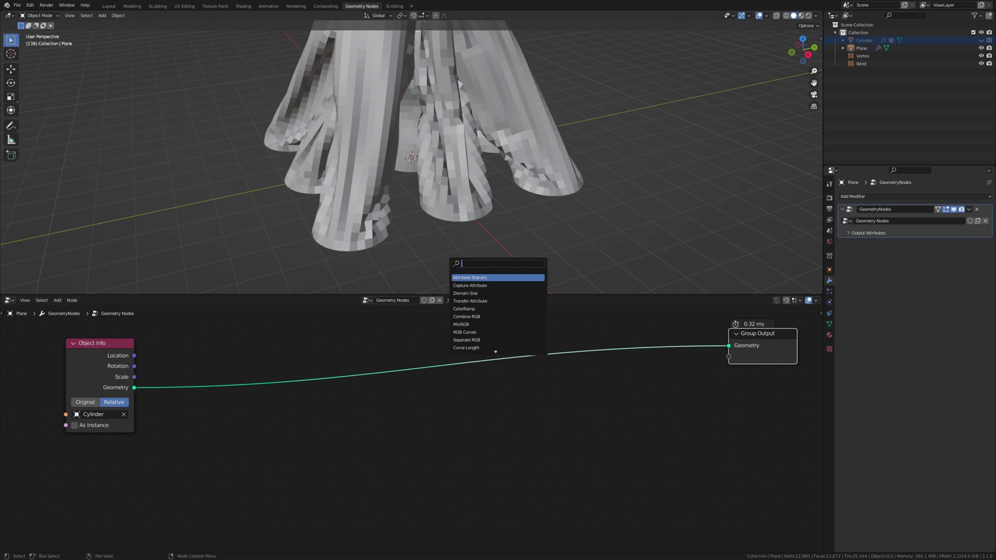
{"action": "type", "text": "mesh toc"}
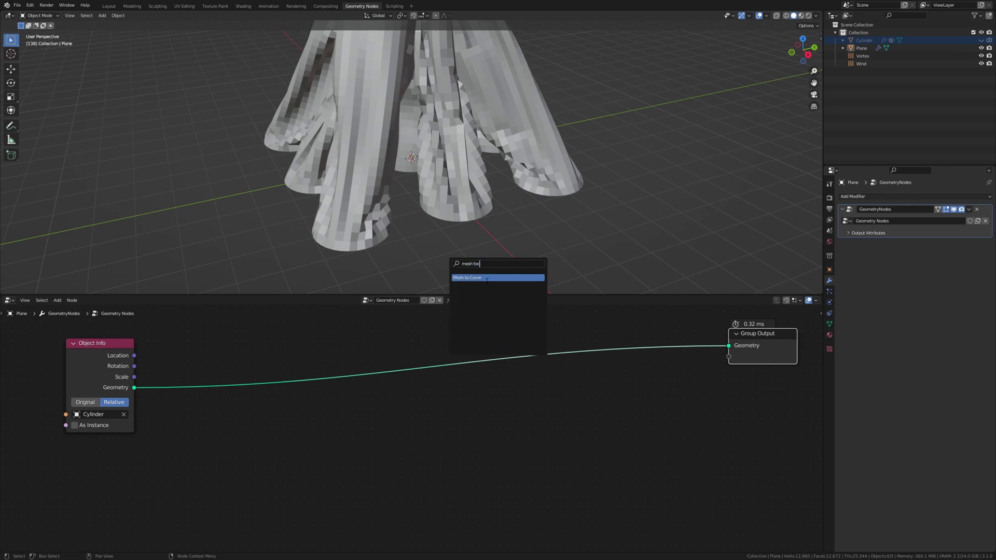
{"action": "left_click", "coordinate": [487, 278]}
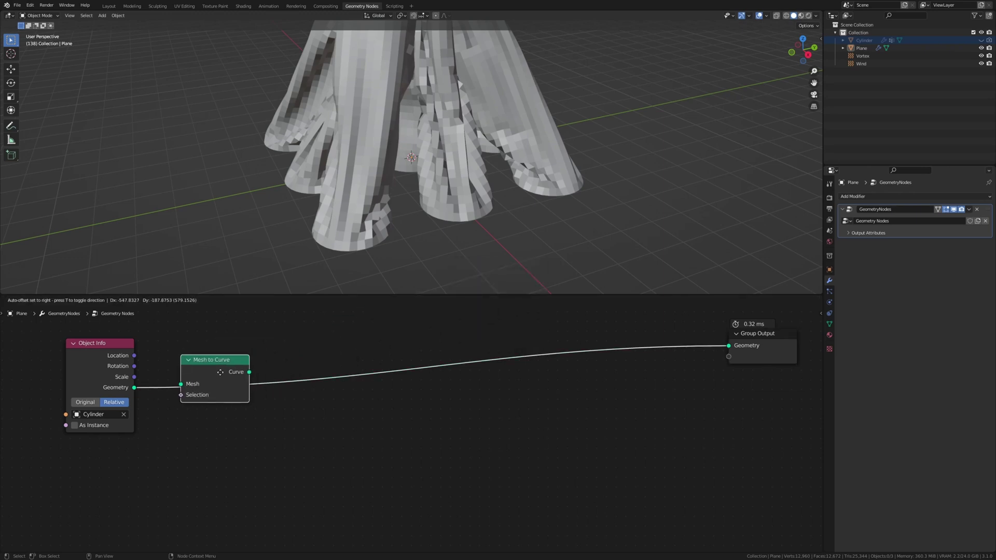
{"action": "left_click", "coordinate": [225, 366]}
{"action": "left_click_drag", "start_coordinate": [224, 367], "coordinate": [202, 353]}
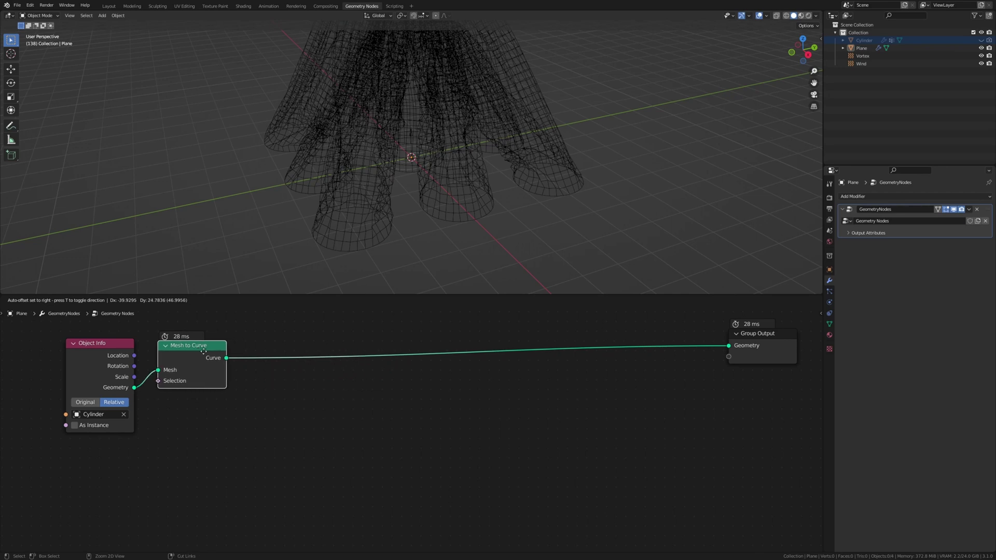
Add a Curve to Mesh node right after Mesh to Curve
{"action": "key", "text": "shift+a"}
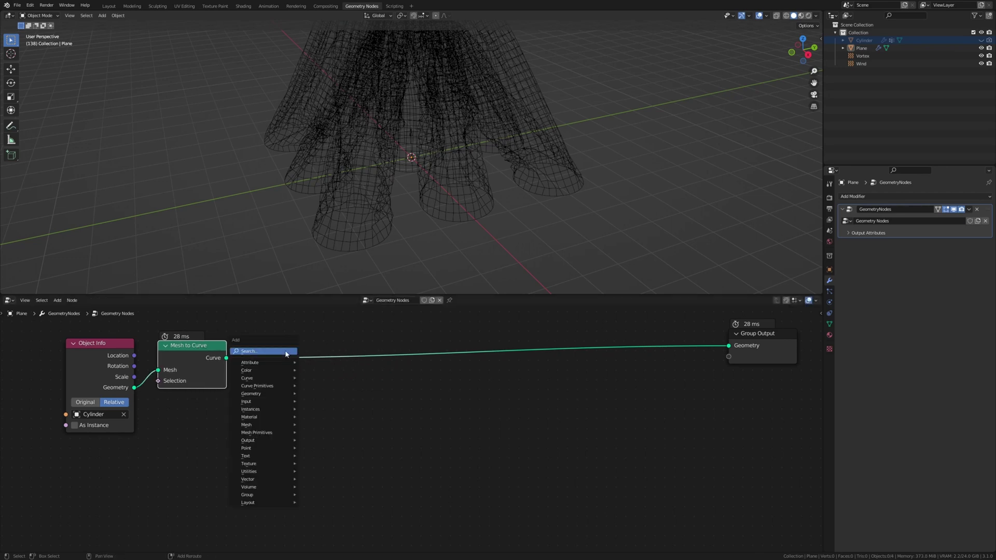
{"action": "type", "text": "curv"}
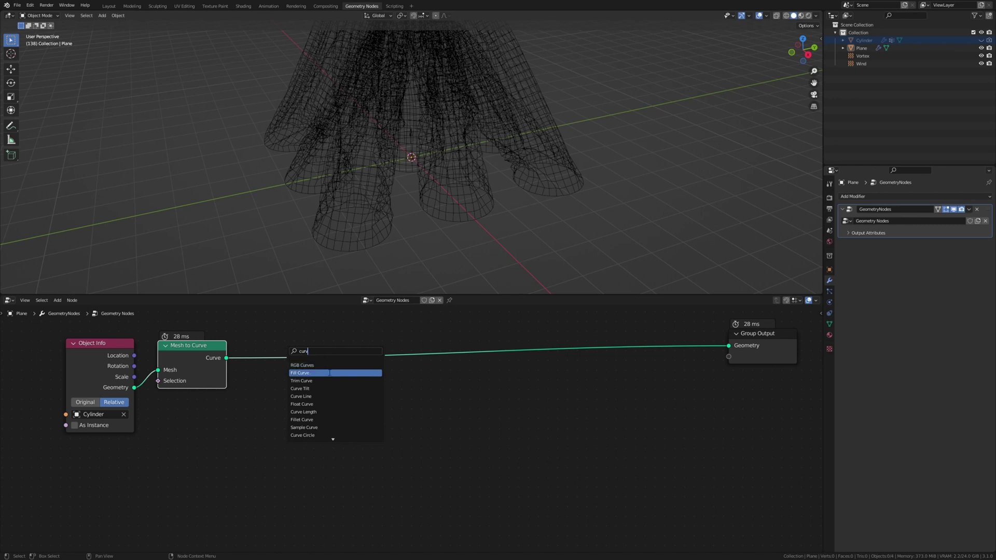
{"action": "type", "text": "e to"}
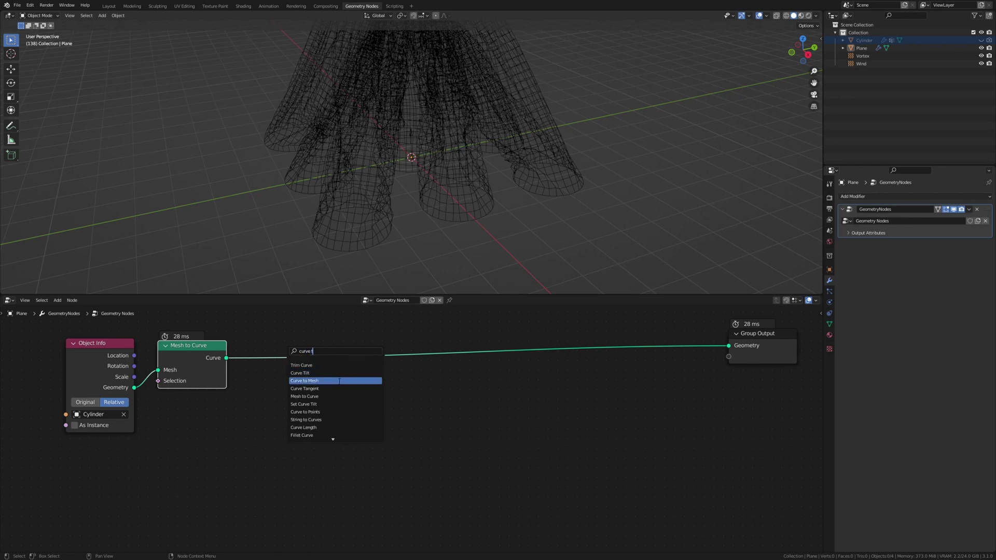
{"action": "left_click", "coordinate": [317, 381]}
{"action": "left_click", "coordinate": [308, 357]}
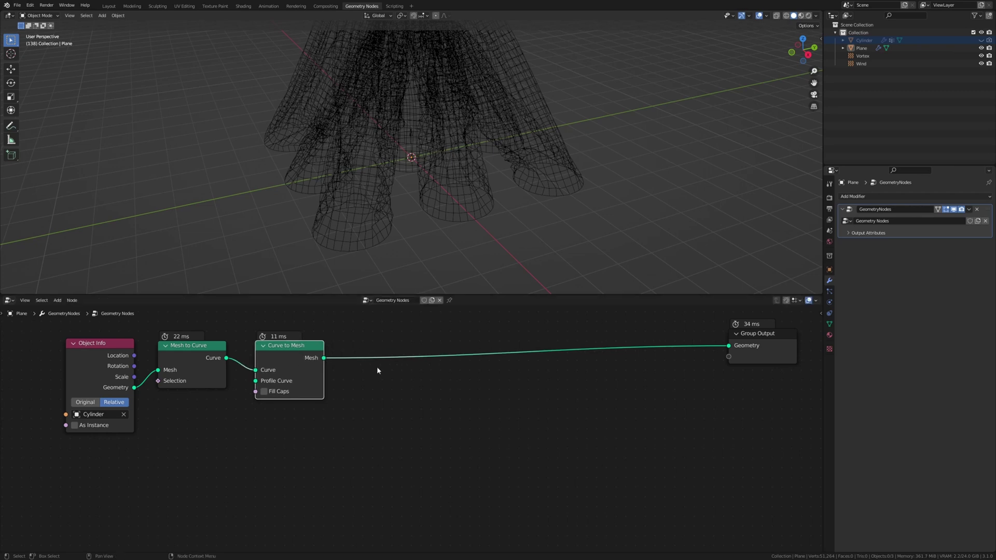
Insert an Extrude Mesh node with Offset Scale 0.010 in Vertices mode
{"action": "key", "text": "shift+a"}
{"action": "left_click", "coordinate": [400, 368]}
{"action": "type", "text": "ext"}
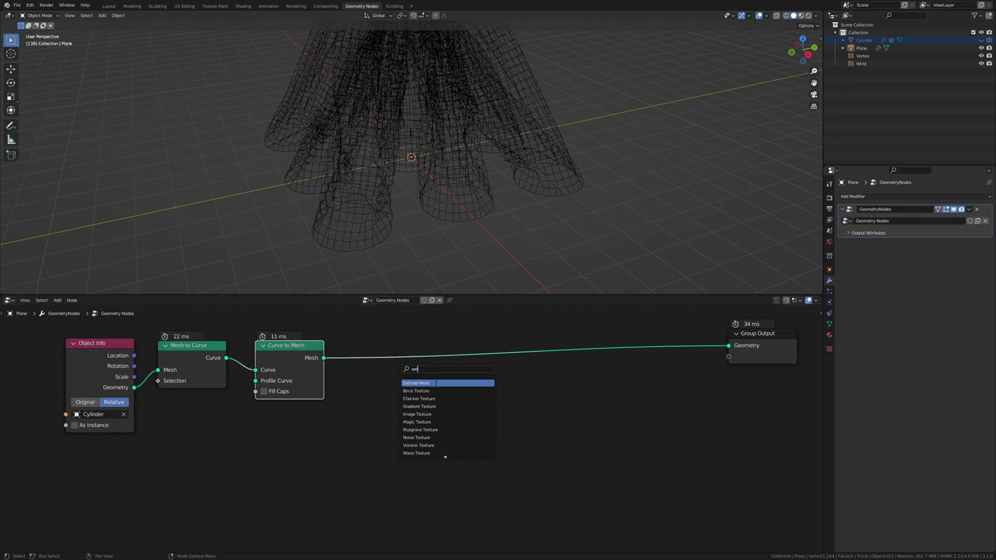
{"action": "key", "text": "Return"}
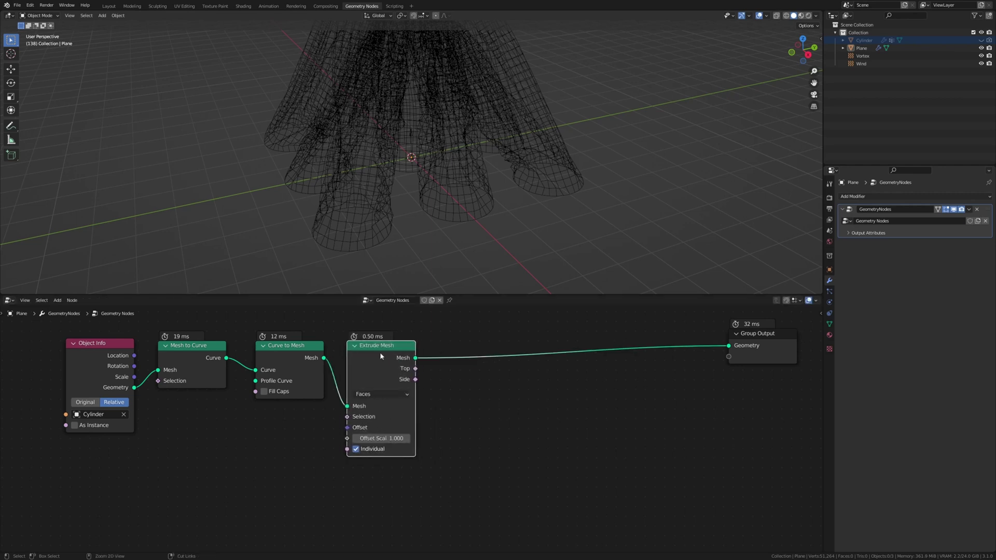
{"action": "left_click", "coordinate": [406, 433]}
{"action": "left_click", "coordinate": [407, 438]}
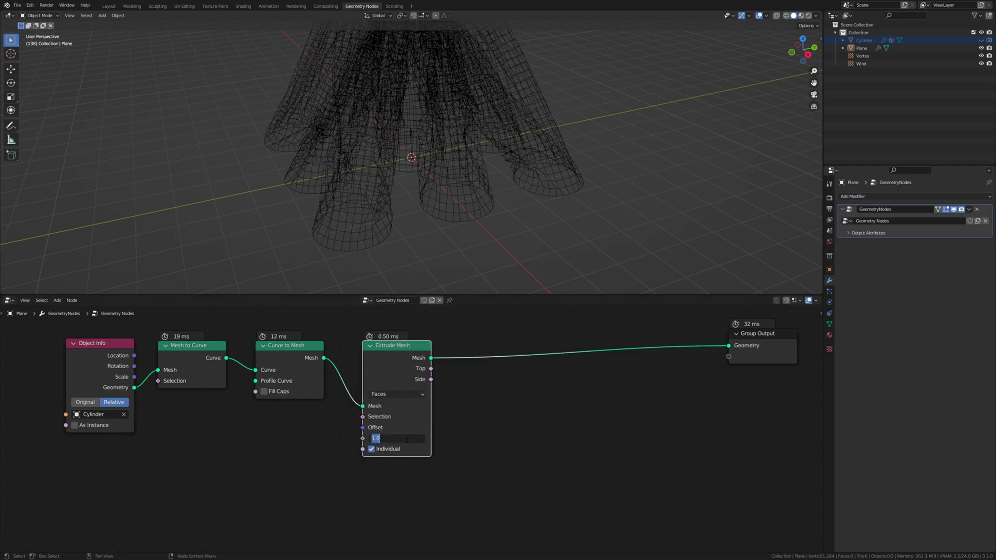
{"action": "key", "text": "BackSpace"}
{"action": "key", "text": "Return"}
{"action": "left_click", "coordinate": [401, 396]}
{"action": "left_click", "coordinate": [411, 408]}
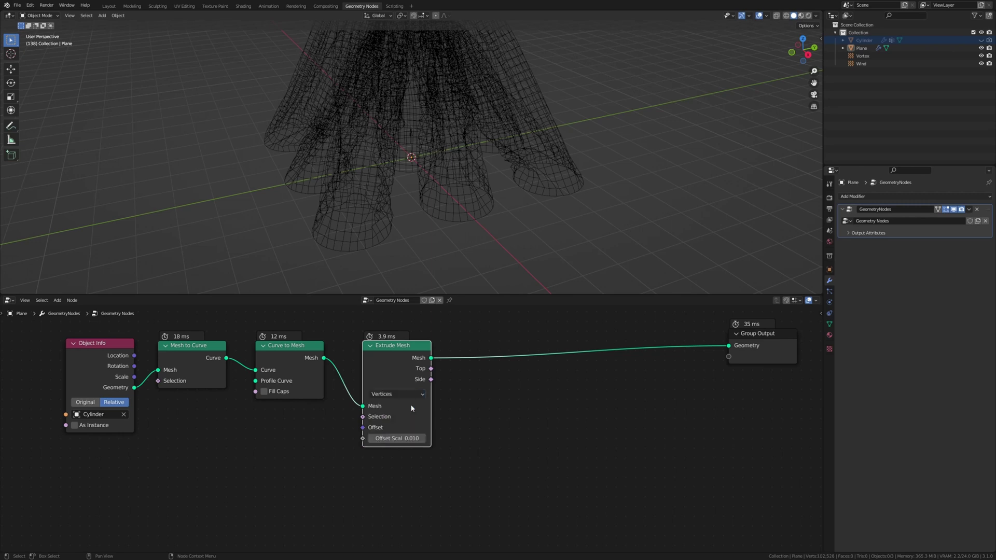
Duplicate the Extrude Mesh node into the chain and set the copy to Edges
{"action": "key", "text": "shift+d"}
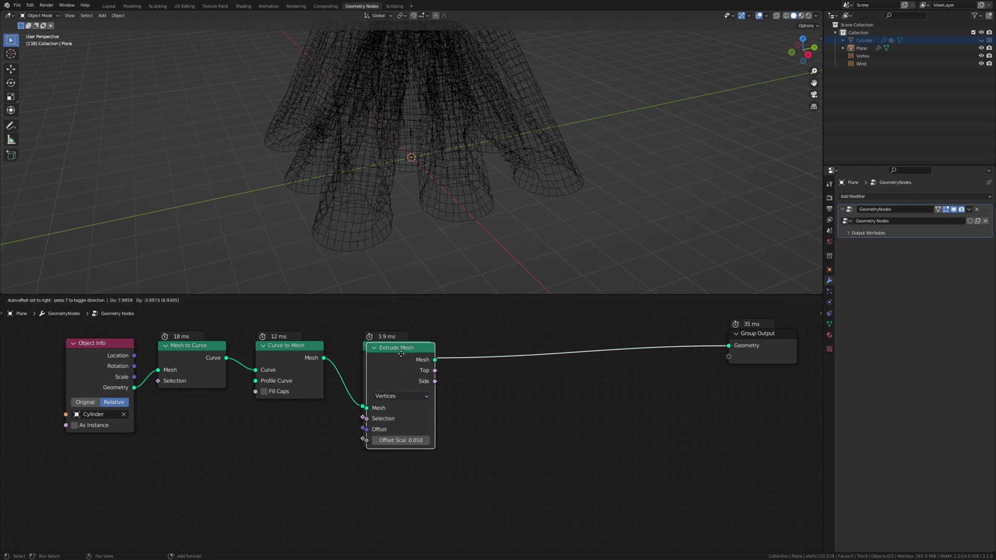
{"action": "left_click", "coordinate": [490, 353]}
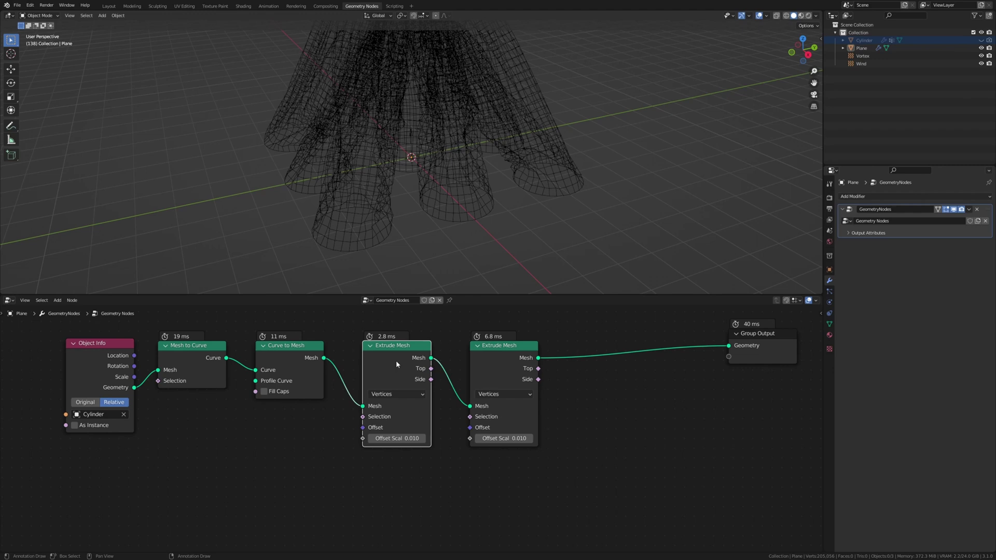
{"action": "left_click_drag", "start_coordinate": [400, 368], "coordinate": [384, 357]}
{"action": "left_click", "coordinate": [495, 362]}
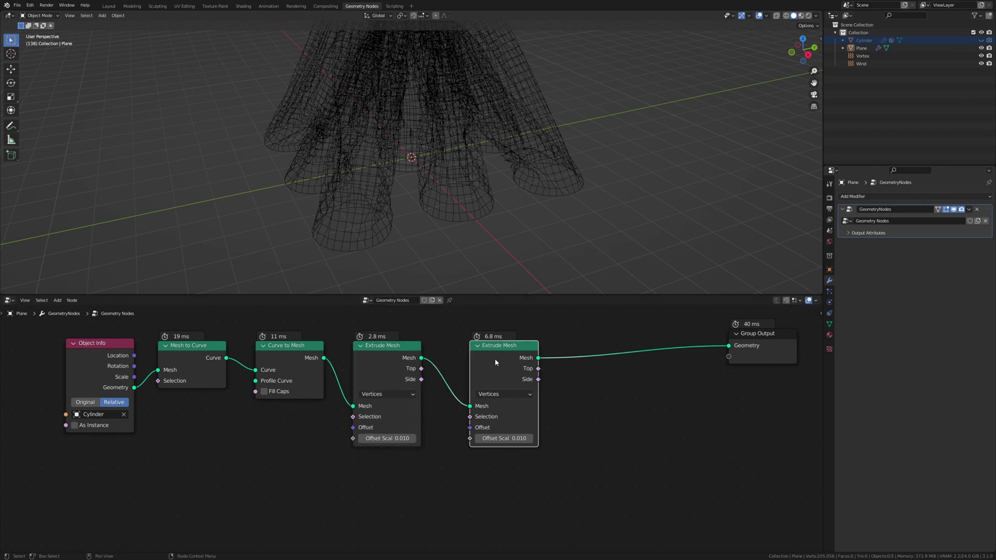
{"action": "left_click_drag", "start_coordinate": [496, 362], "coordinate": [467, 363]}
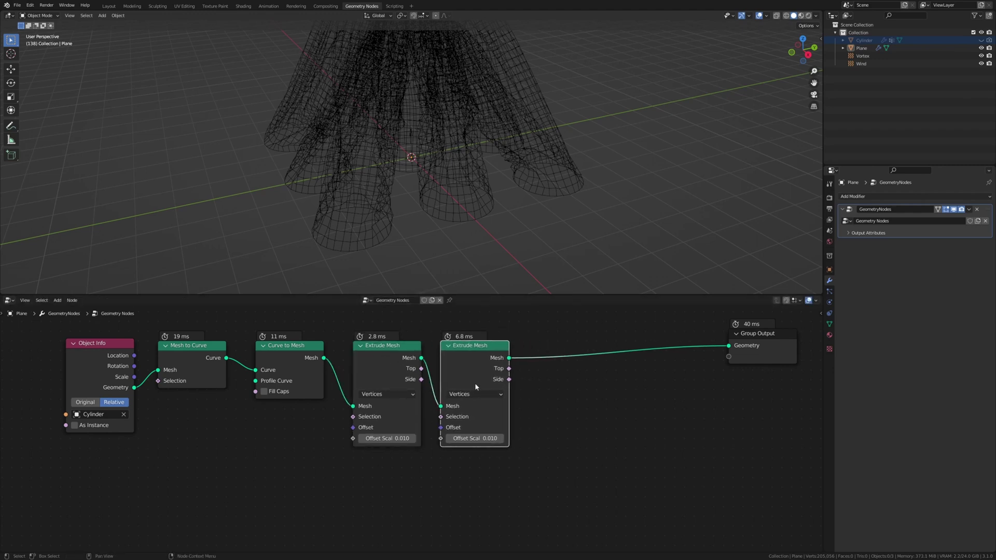
{"action": "left_click", "coordinate": [475, 394]}
{"action": "left_click", "coordinate": [460, 415]}
{"action": "middle_click_drag", "start_coordinate": [529, 388], "coordinate": [444, 397]}
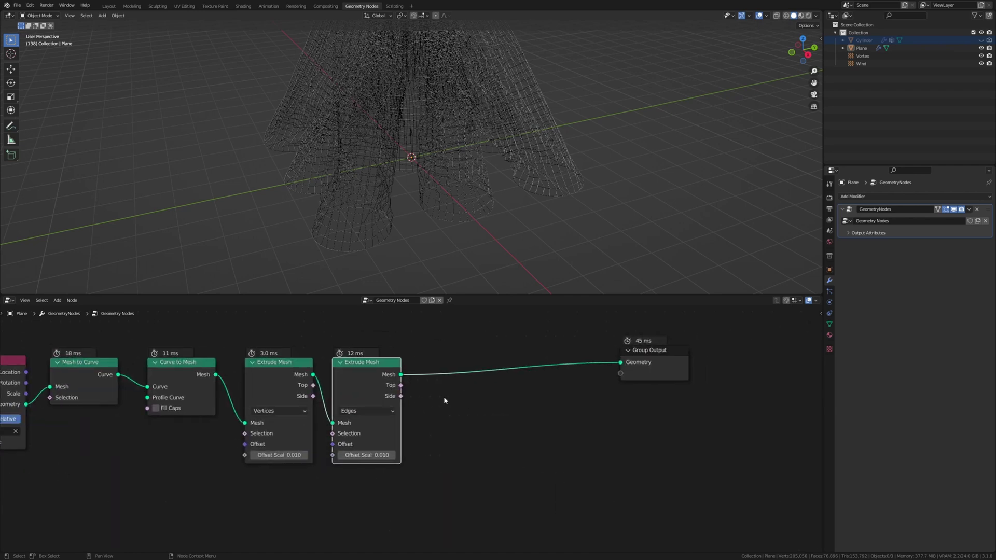
Insert a Set Material node before the output and place a duplicate below it
{"action": "left_click_drag", "start_coordinate": [677, 363], "coordinate": [714, 381]}
{"action": "key", "text": "shift+a"}
{"action": "type", "text": "set"}
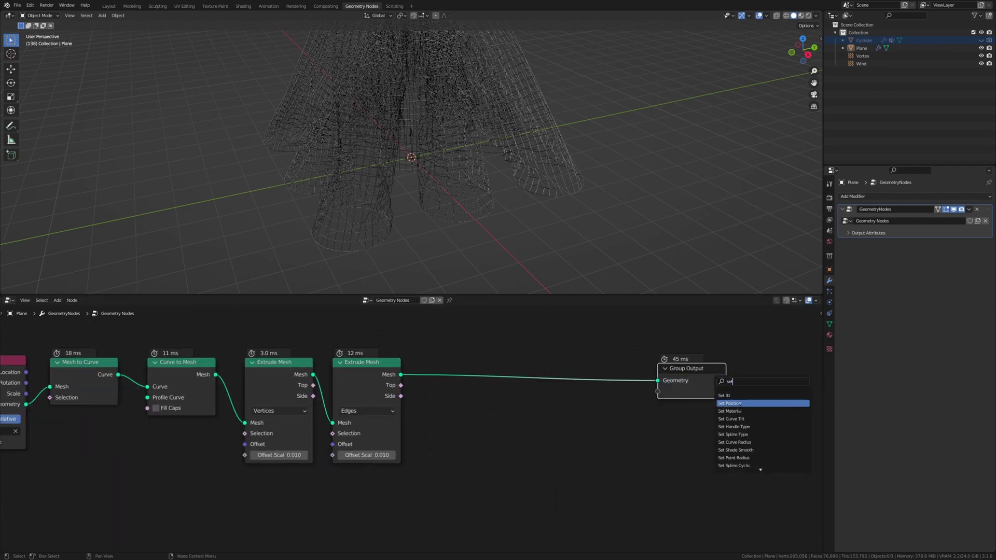
{"action": "left_click", "coordinate": [729, 419]}
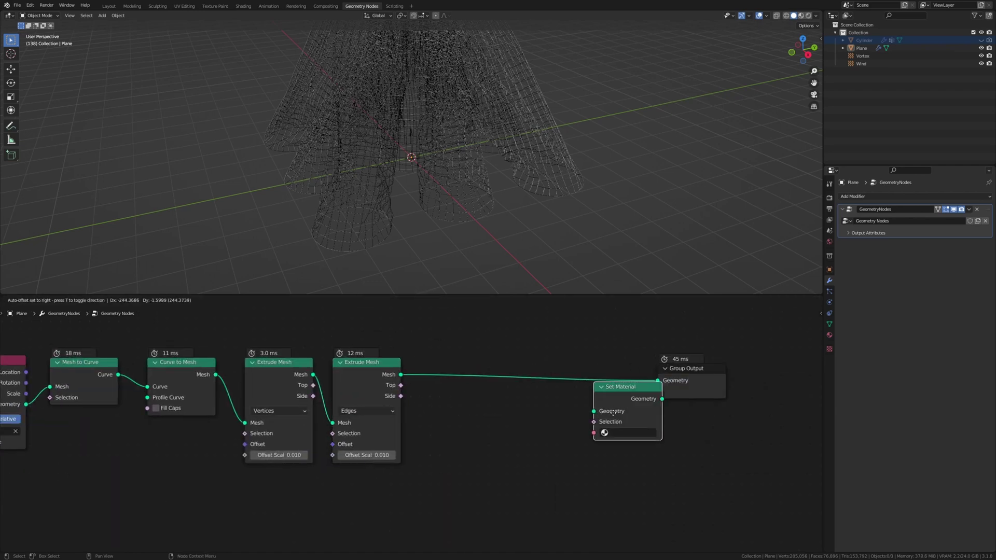
{"action": "left_click", "coordinate": [471, 382]}
{"action": "key", "text": "shift+d"}
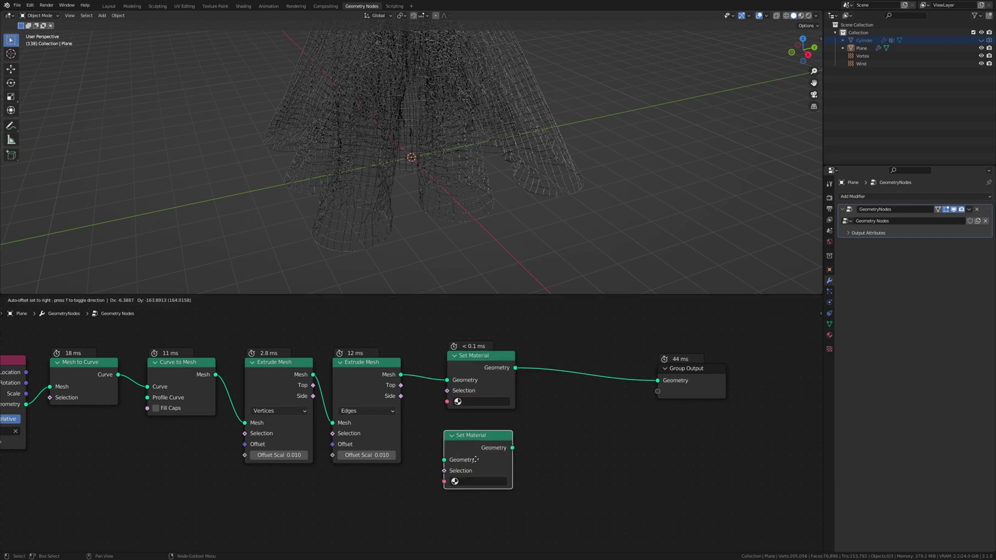
{"action": "left_click", "coordinate": [485, 470]}
{"action": "key", "text": "Home"}
{"action": "scroll", "coordinate": [557, 438], "scroll_direction": "up", "scroll_amount": 2}
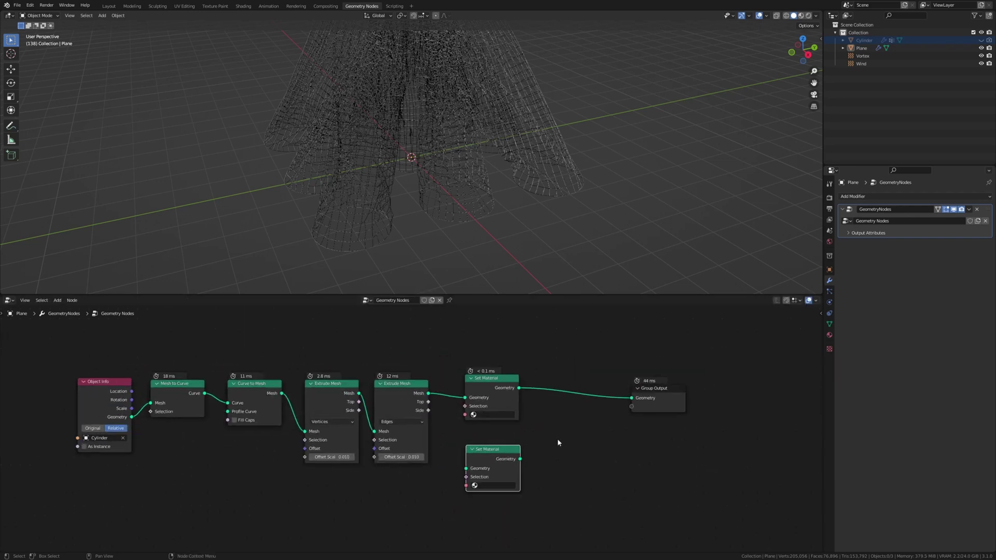
Add a Join Geometry node before the output and feed the second Set Material into it
{"action": "key", "text": "shift+a"}
{"action": "left_click", "coordinate": [555, 401]}
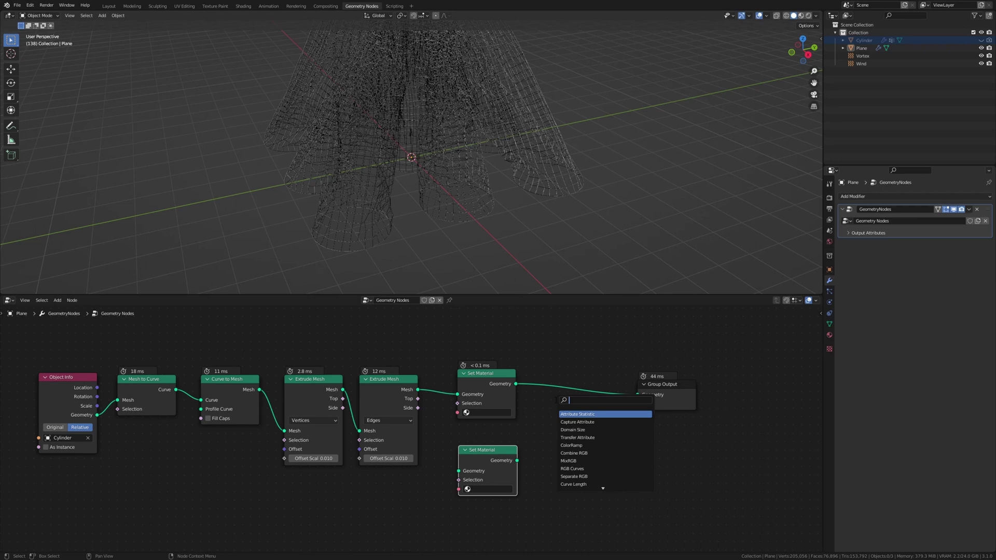
{"action": "type", "text": "jo"}
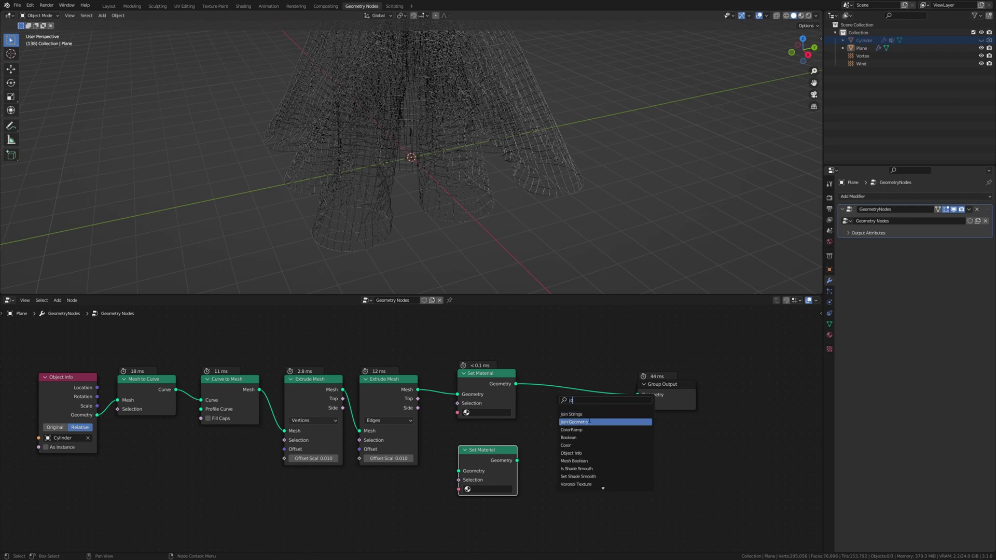
{"action": "left_click", "coordinate": [591, 422]}
{"action": "left_click", "coordinate": [601, 404]}
{"action": "left_click_drag", "start_coordinate": [517, 464], "coordinate": [567, 409]}
{"action": "middle_click_drag", "start_coordinate": [479, 441], "coordinate": [518, 393]}
{"action": "scroll", "coordinate": [517, 392], "scroll_direction": "up", "scroll_amount": 1}
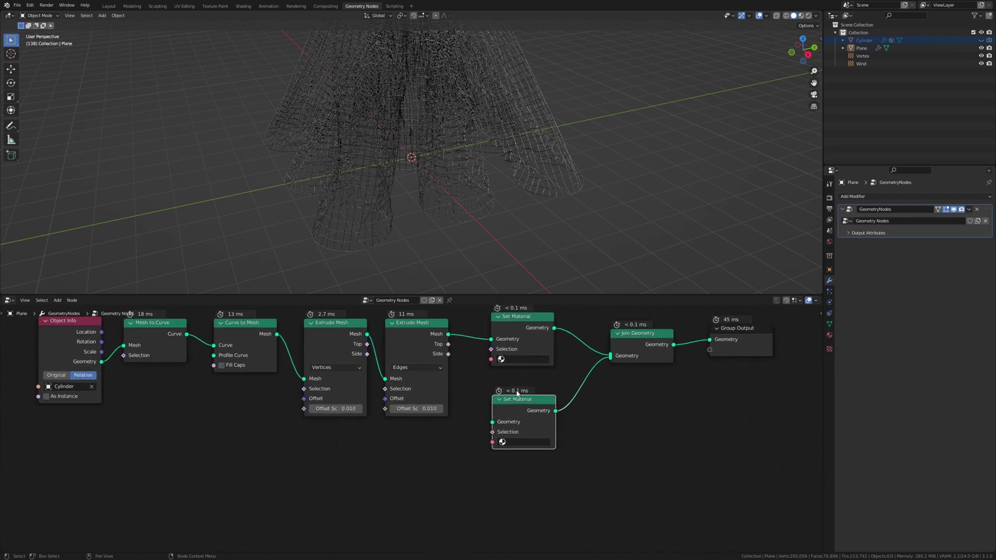
{"action": "left_click_drag", "start_coordinate": [525, 400], "coordinate": [532, 444]}
{"action": "middle_click_drag", "start_coordinate": [462, 451], "coordinate": [471, 413]}
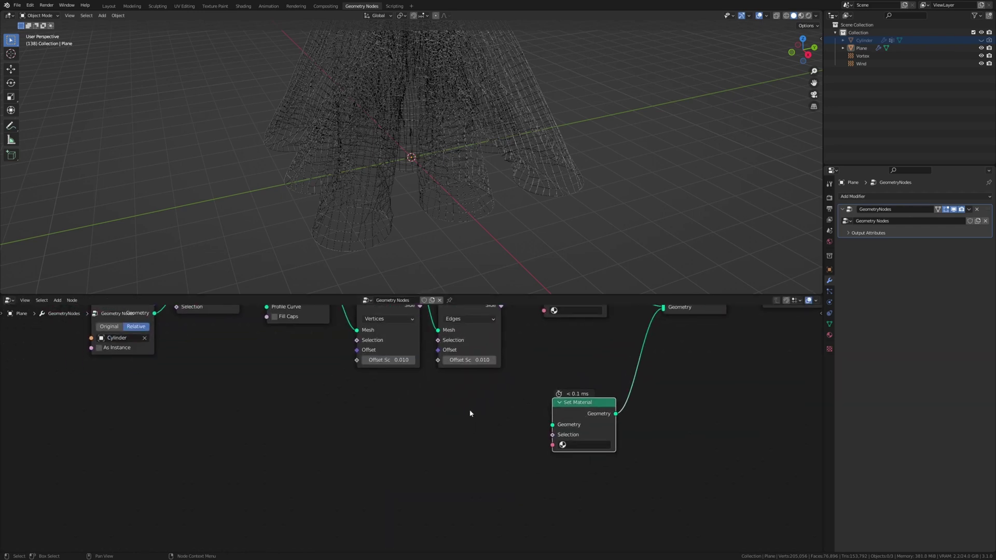
Add a Cube mesh primitive node to the tree
{"action": "key", "text": "shift+a"}
{"action": "type", "text": "cub"}
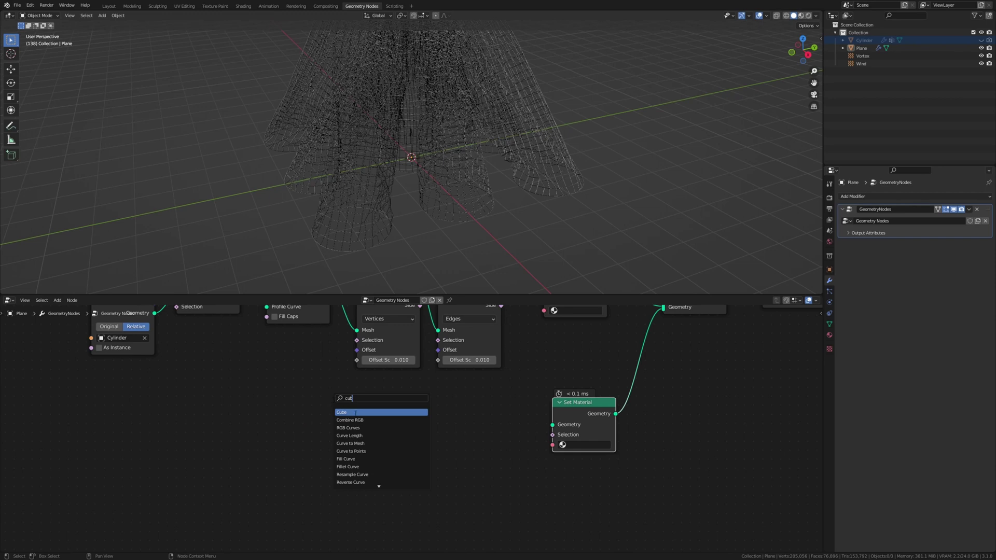
{"action": "key", "text": "Return"}
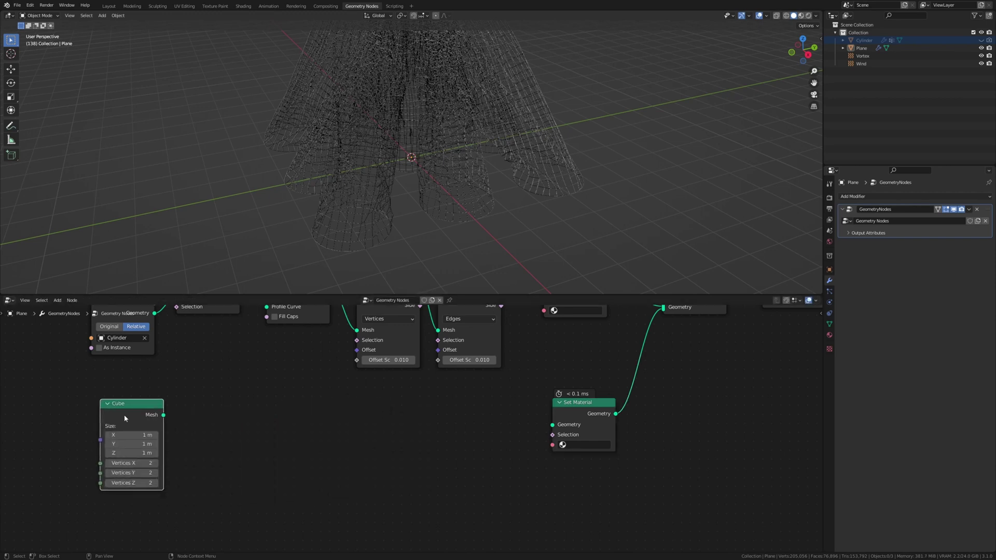
{"action": "left_click_drag", "start_coordinate": [163, 415], "coordinate": [410, 431]}
Add Instance on Points feeding the second Set Material, with the Cube mesh as its instance
{"action": "key", "text": "shift+a"}
{"action": "left_click", "coordinate": [401, 400]}
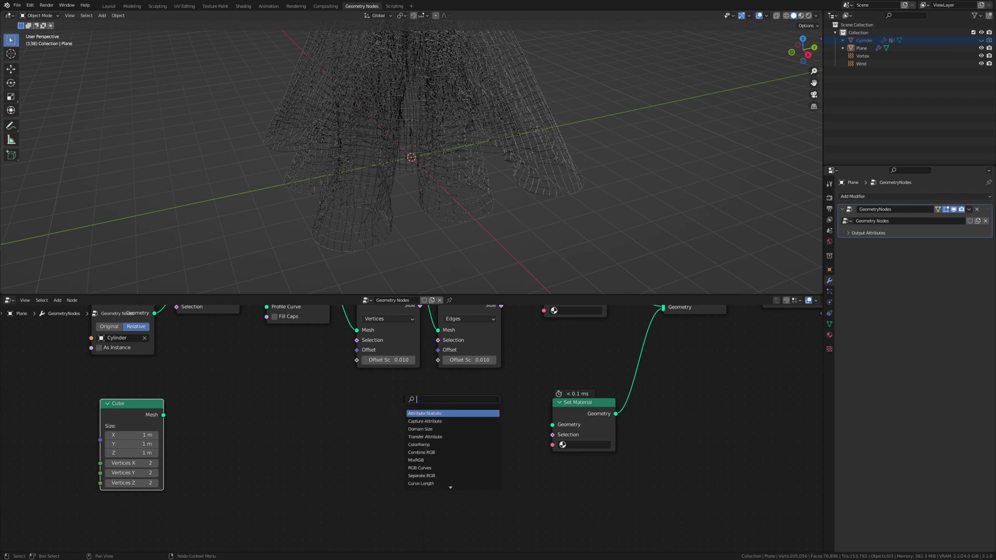
{"action": "type", "text": "insta"}
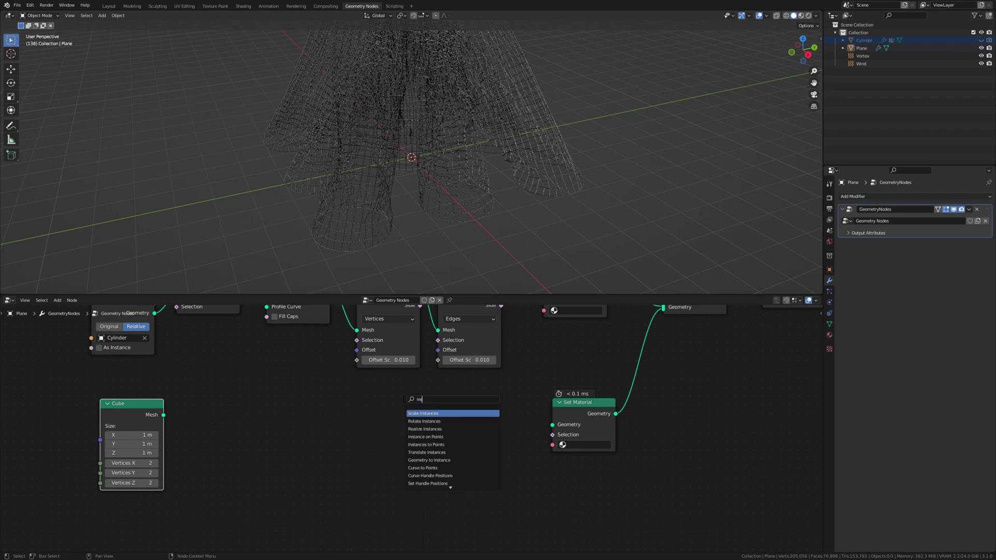
{"action": "left_click", "coordinate": [457, 437]}
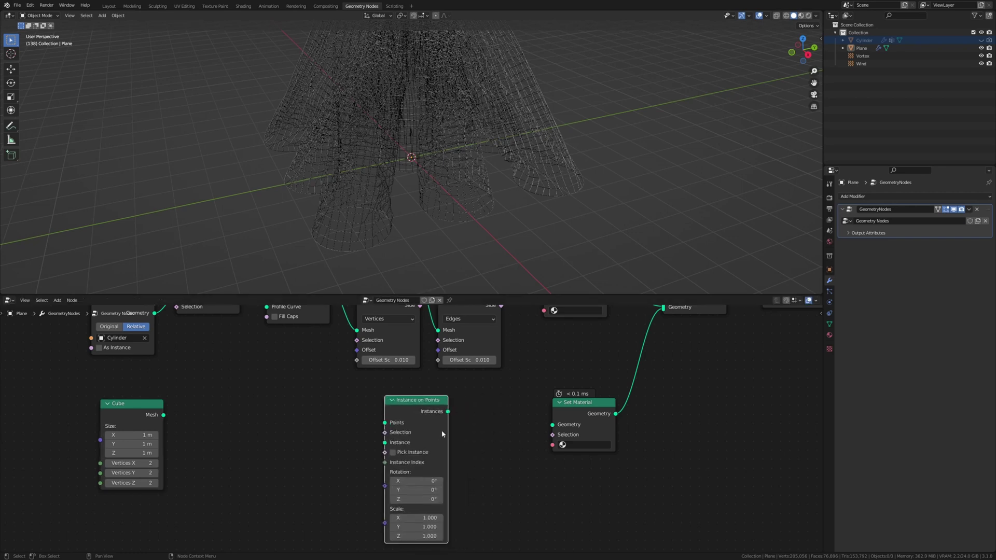
{"action": "left_click_drag", "start_coordinate": [448, 411], "coordinate": [559, 429]}
{"action": "left_click_drag", "start_coordinate": [164, 415], "coordinate": [385, 444]}
{"action": "left_click_drag", "start_coordinate": [130, 404], "coordinate": [115, 482]}
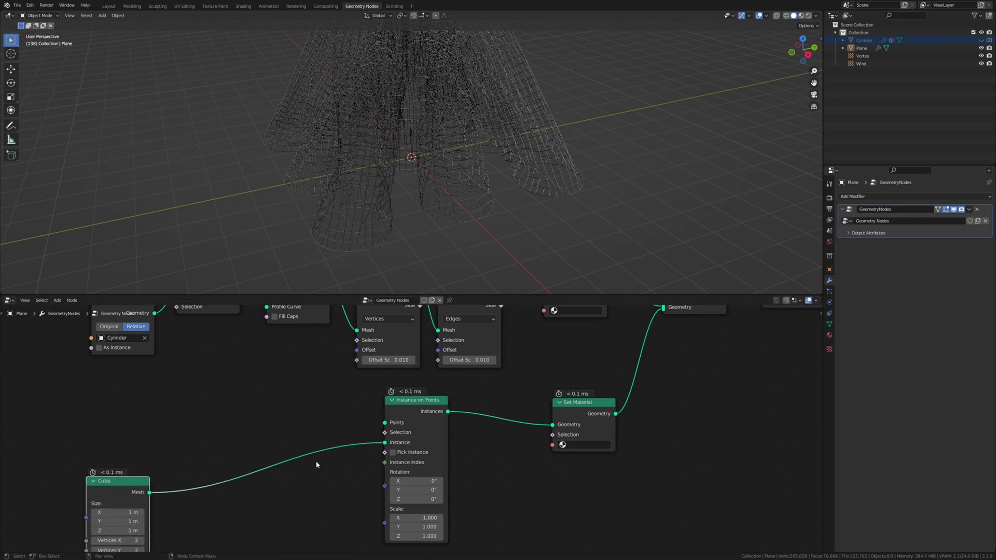
{"action": "middle_click_drag", "start_coordinate": [317, 464], "coordinate": [328, 383]}
{"action": "key", "text": "shift+a"}
Insert a Transform node between Cube and Instance on Points with Translation Z 0.0055 m
{"action": "type", "text": "tr"}
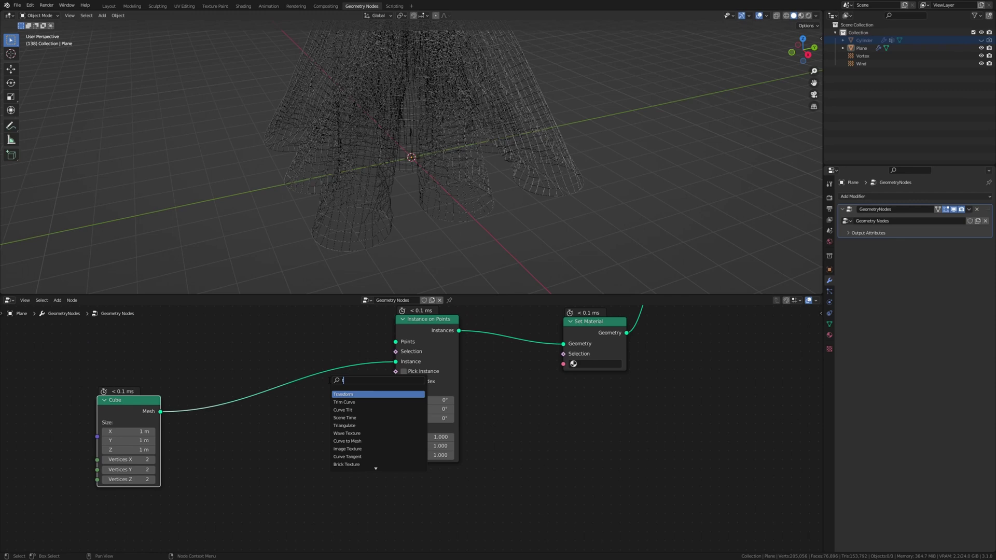
{"action": "left_click", "coordinate": [355, 394]}
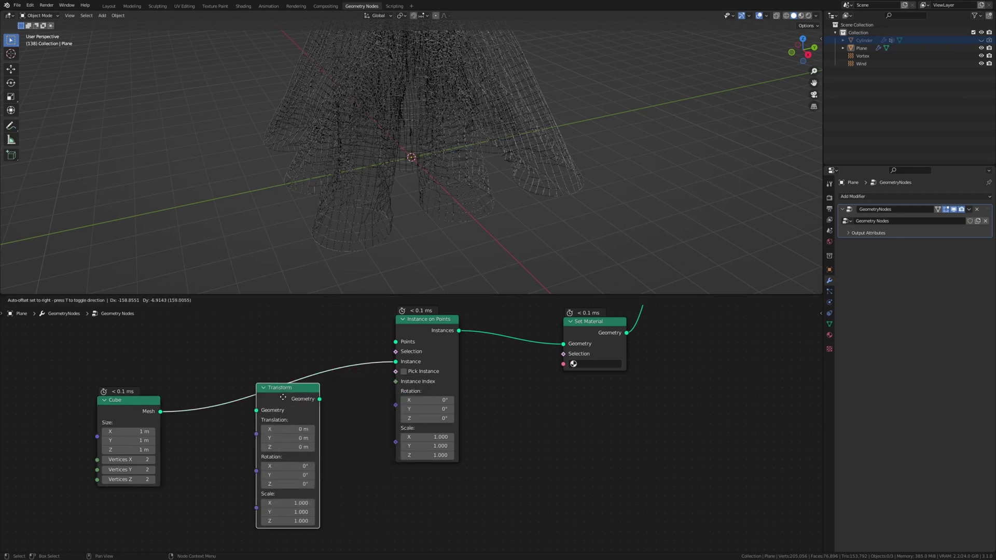
{"action": "left_click", "coordinate": [277, 418]}
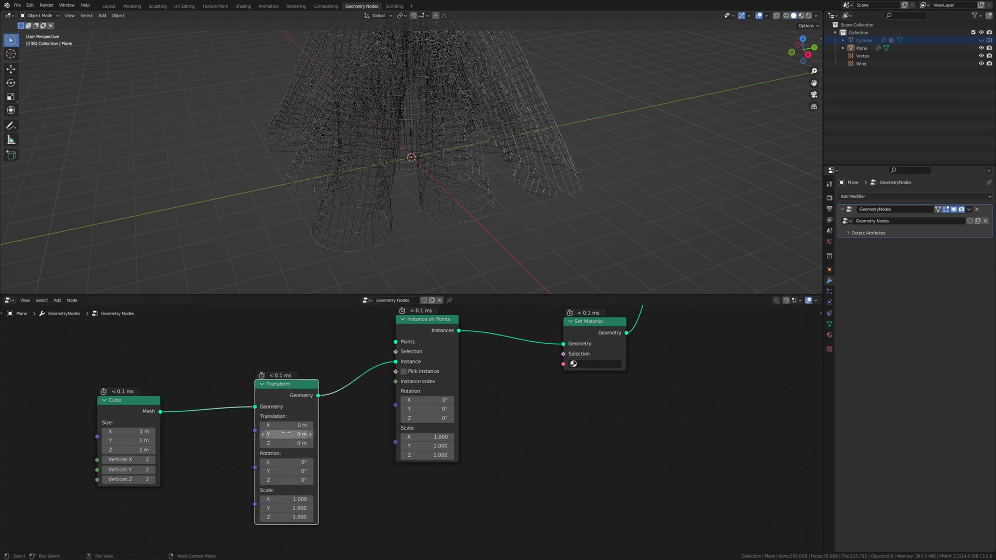
{"action": "left_click", "coordinate": [289, 443]}
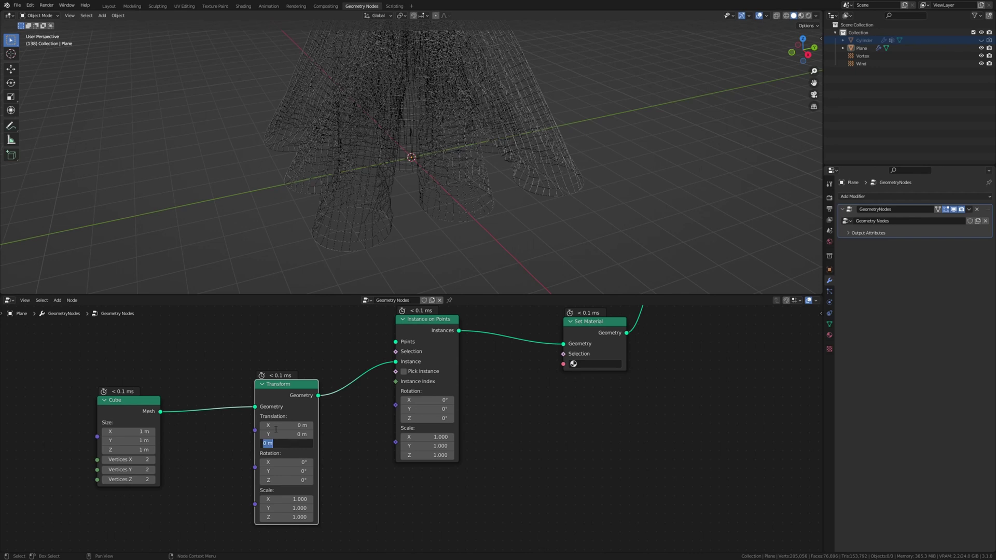
{"action": "type", "text": "-"}
{"action": "type", "text": ".0055"}
{"action": "key", "text": "Return"}
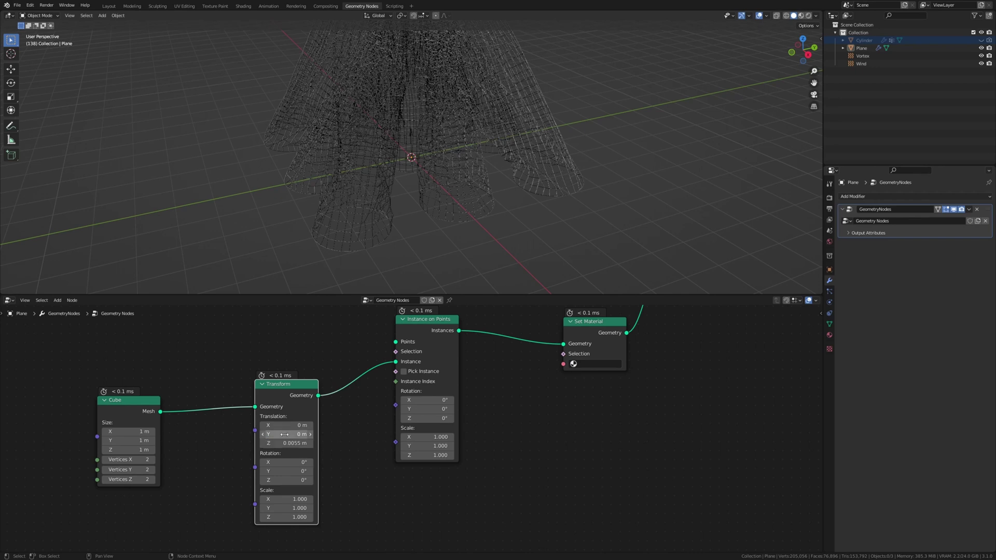
{"action": "left_click_drag", "start_coordinate": [286, 393], "coordinate": [285, 423]}
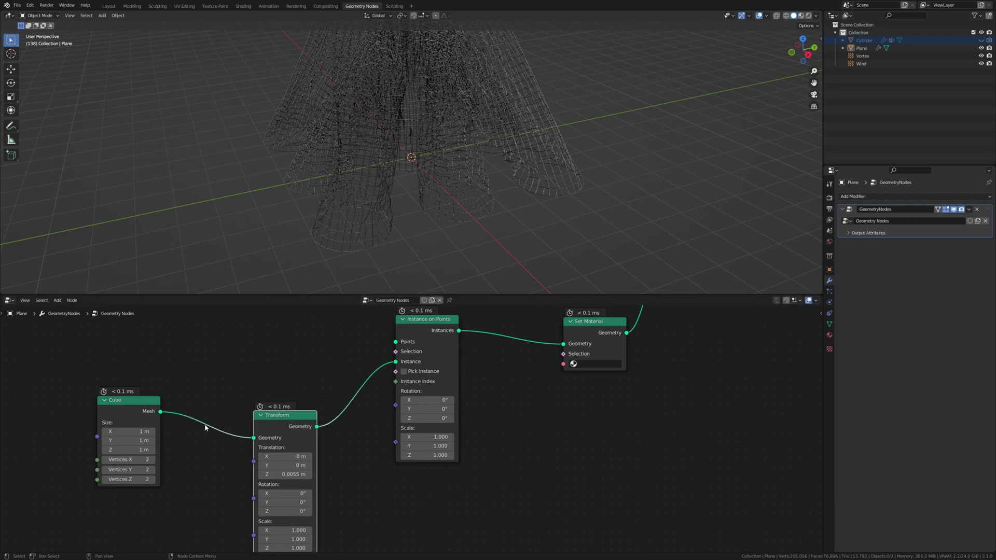
Set the Cube node's size to 0.01 m on all three axes
{"action": "middle_click_drag", "start_coordinate": [158, 440], "coordinate": [199, 443]}
{"action": "mouse_move", "coordinate": [172, 435]}
{"action": "left_mouse_down"}
{"action": "mouse_move", "coordinate": [173, 451]}
{"action": "mouse_move", "coordinate": [172, 437]}
{"action": "left_mouse_up"}
{"action": "type", "text": "."}
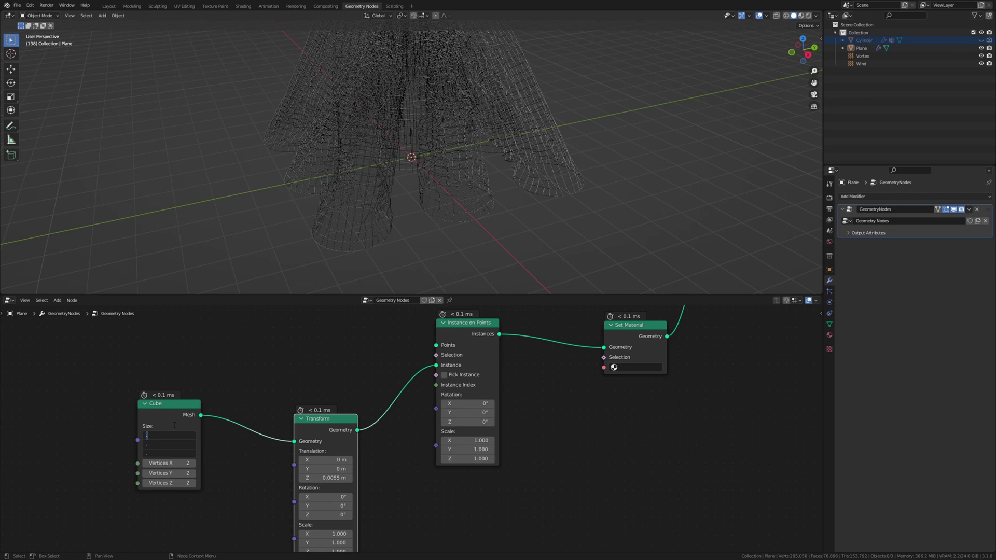
{"action": "type", "text": "01"}
{"action": "key", "text": "Return"}
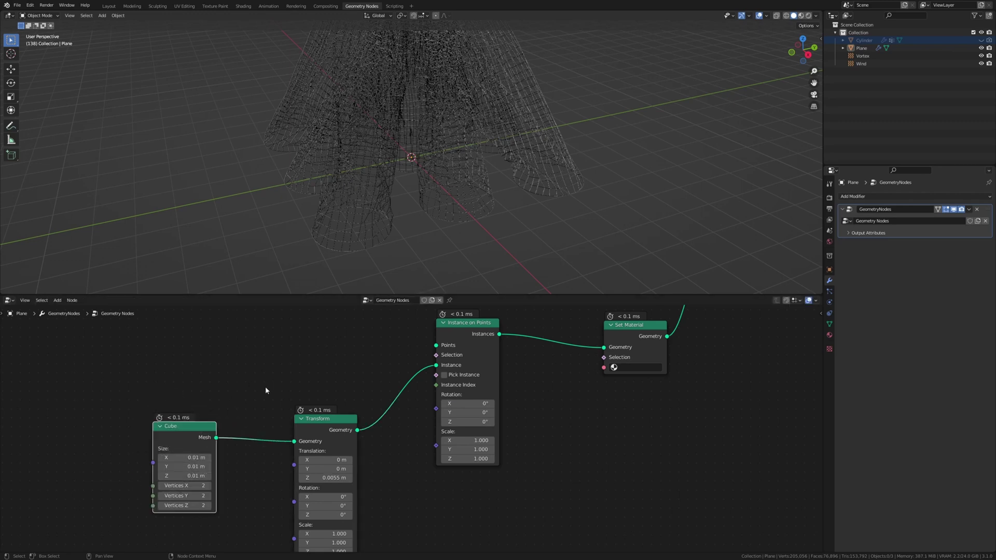
Connect Object Info's Geometry to Instance on Points' Points input and view the instanced cubes
{"action": "scroll", "coordinate": [266, 398], "scroll_direction": "down", "scroll_amount": 1}
{"action": "middle_click_drag", "start_coordinate": [265, 397], "coordinate": [248, 466]}
{"action": "left_click_drag", "start_coordinate": [192, 366], "coordinate": [373, 454]}
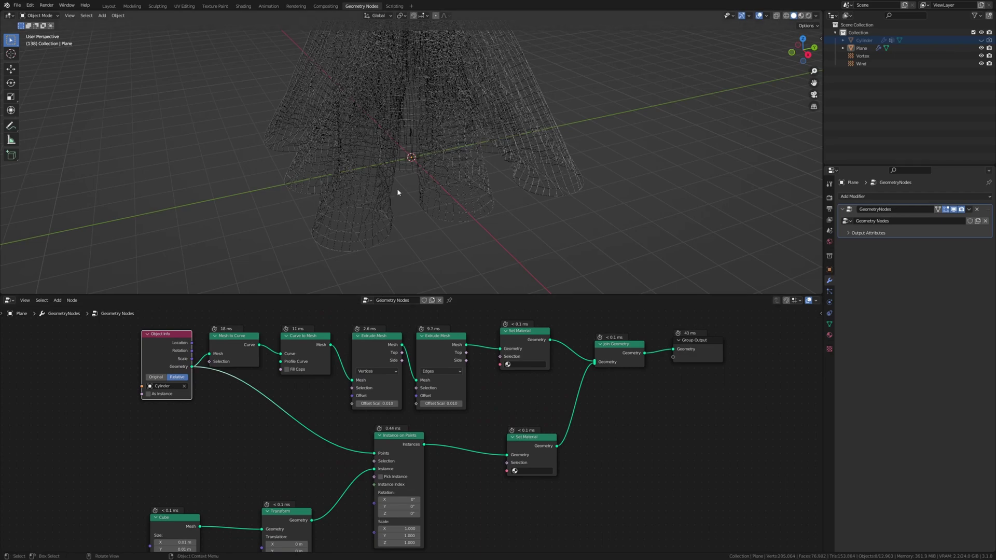
{"action": "scroll", "coordinate": [397, 188], "scroll_direction": "up", "scroll_amount": 6}
{"action": "scroll", "coordinate": [322, 184], "scroll_direction": "up", "scroll_amount": 4}
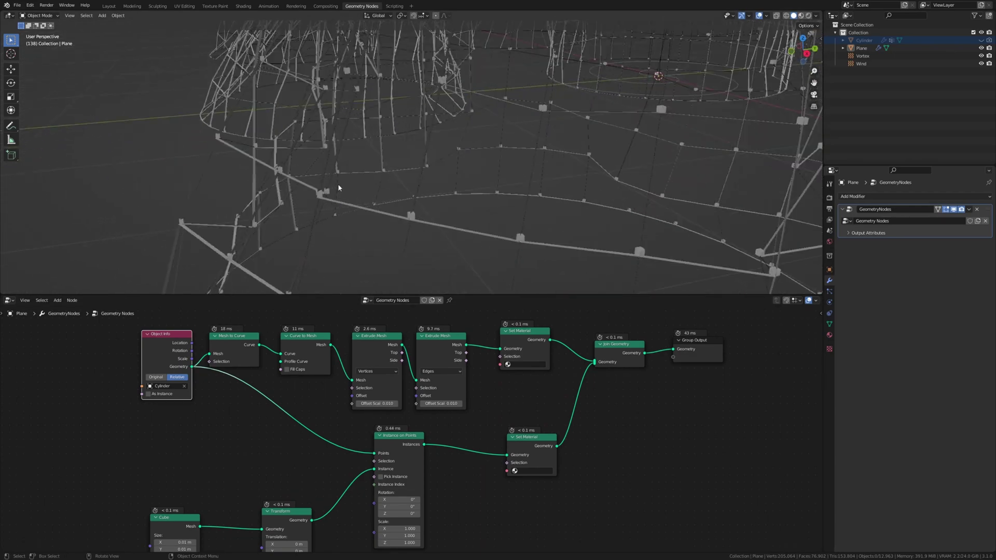
{"action": "middle_click_drag", "start_coordinate": [353, 218], "coordinate": [368, 231]}
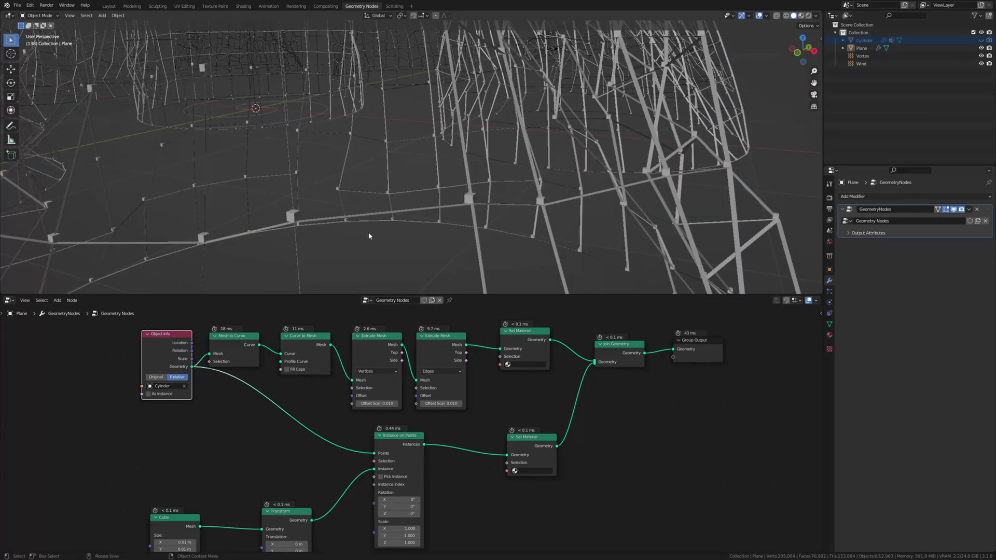
Drag the Transform node's Z translation to 0.005 m and inspect the cubes at the joints
{"action": "middle_click_drag", "start_coordinate": [369, 499], "coordinate": [369, 401]}
{"action": "scroll", "coordinate": [280, 454], "scroll_direction": "up", "scroll_amount": 2}
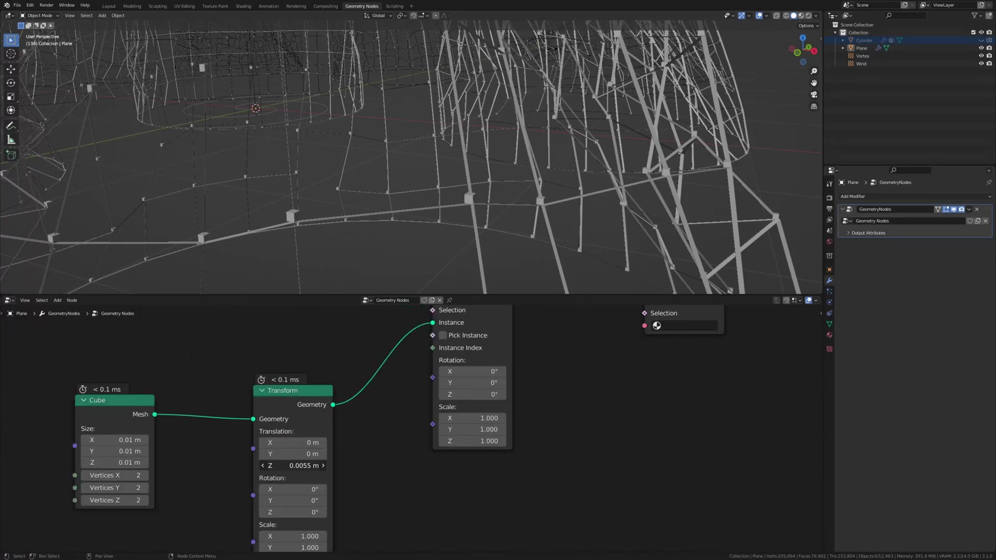
{"action": "mouse_move", "coordinate": [293, 465]}
{"action": "left_mouse_down"}
{"action": "mouse_move", "coordinate": [272, 465]}
{"action": "mouse_move", "coordinate": [283, 466]}
{"action": "left_mouse_up"}
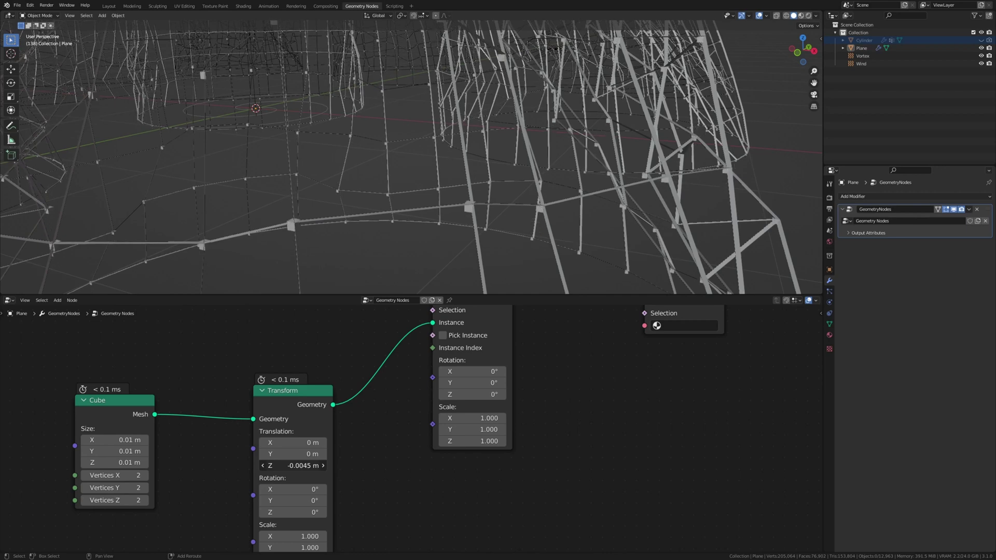
{"action": "scroll", "coordinate": [293, 235], "scroll_direction": "up", "scroll_amount": 4}
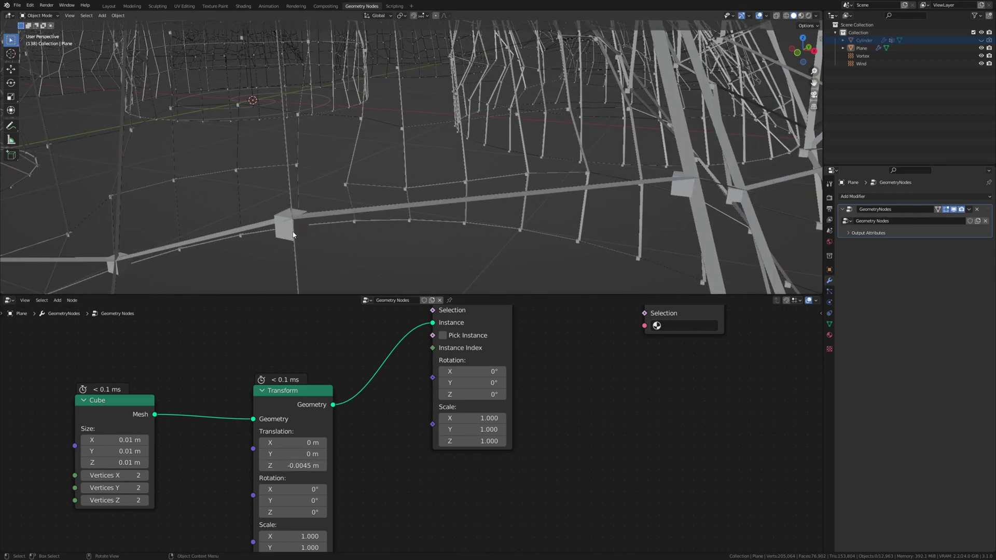
{"action": "middle_click_drag", "start_coordinate": [293, 234], "coordinate": [330, 229]}
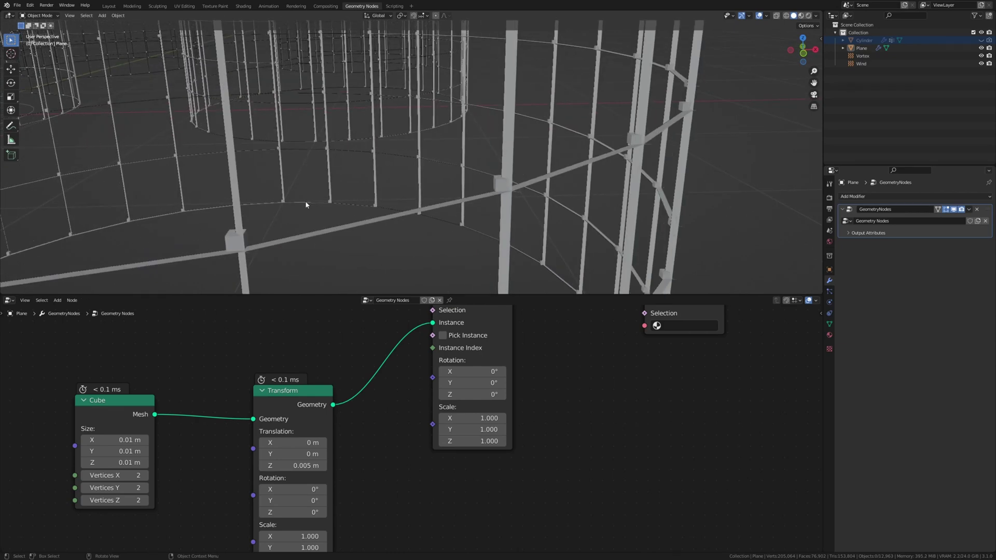
{"action": "middle_click_drag", "start_coordinate": [280, 478], "coordinate": [311, 413]}
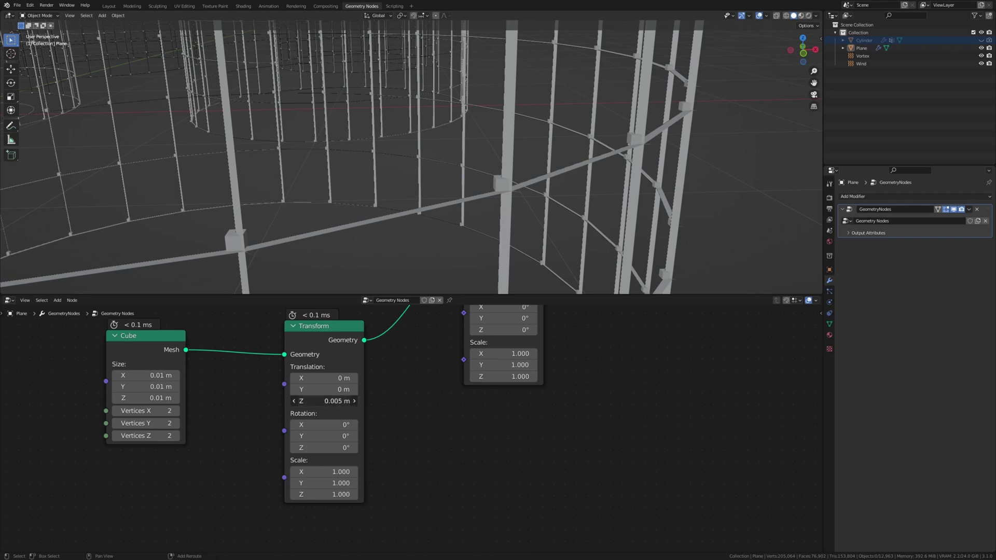
Set the Transform translation to 0.003, -0.003, 0.0005 m and enlarge the cubes to 0.03 m
{"action": "left_click", "coordinate": [327, 401]}
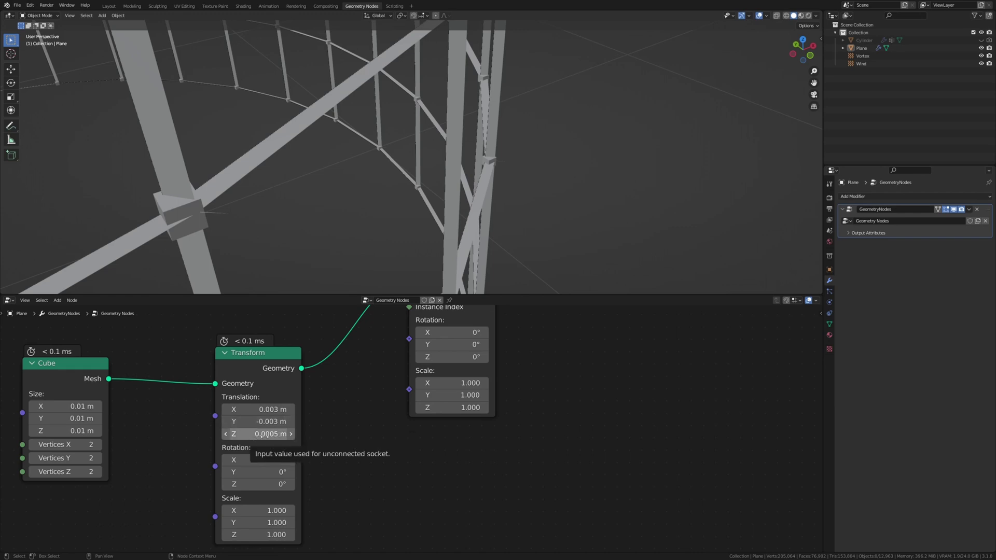
{"action": "scroll", "coordinate": [271, 435], "scroll_direction": "left", "scroll_amount": 8}
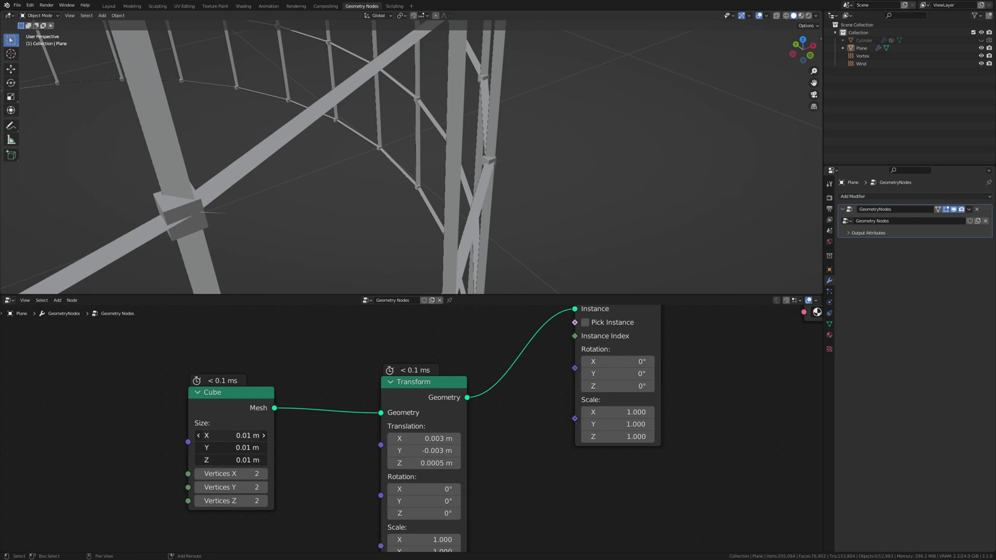
{"action": "left_click", "coordinate": [234, 435]}
{"action": "key", "text": "Escape"}
{"action": "mouse_move", "coordinate": [233, 436]}
{"action": "left_mouse_down"}
{"action": "mouse_move", "coordinate": [254, 436]}
{"action": "mouse_move", "coordinate": [244, 436]}
{"action": "left_mouse_up"}
{"action": "middle_click_drag", "start_coordinate": [287, 230], "coordinate": [251, 199]}
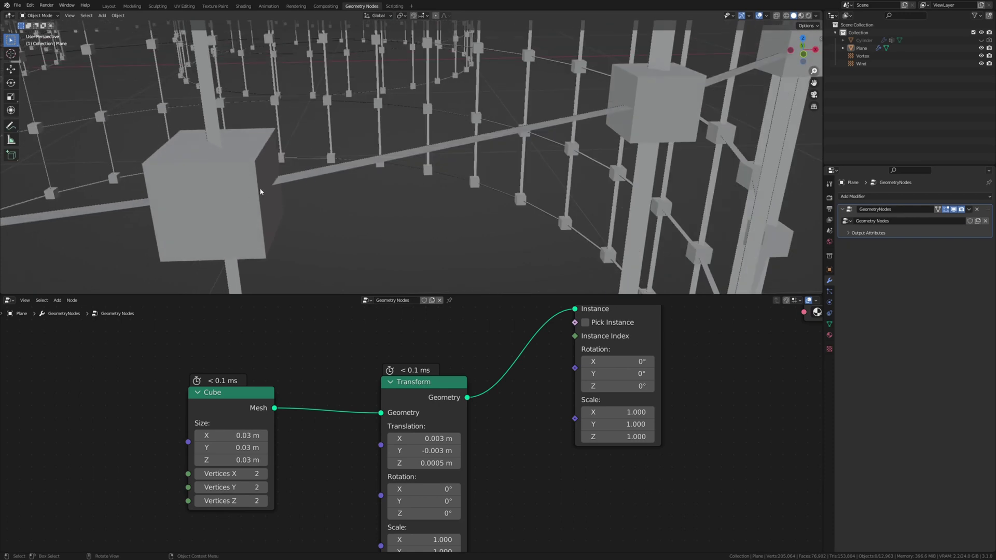
Create two material slots on the Plane, named Cubes and Cylinder
{"action": "left_click", "coordinate": [829, 269]}
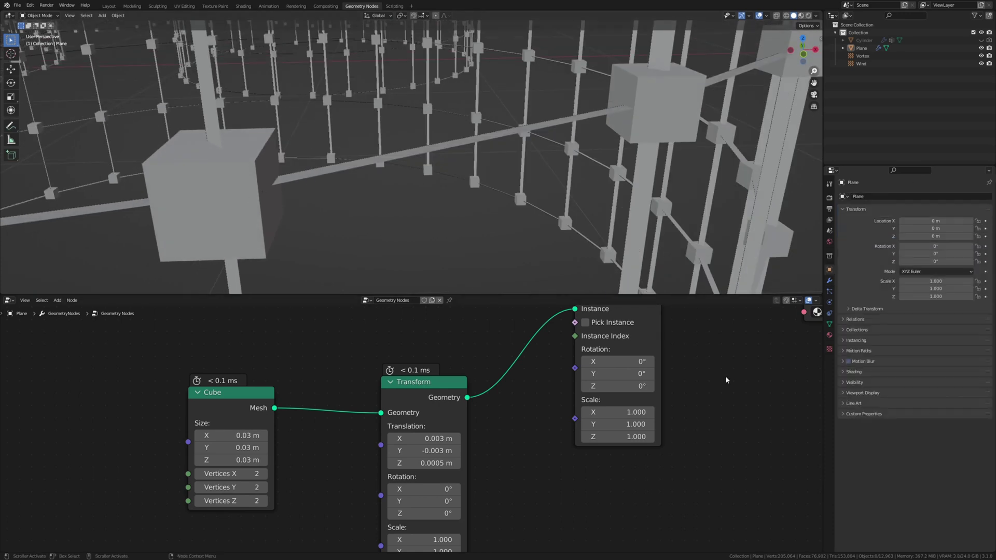
{"action": "left_click", "coordinate": [829, 334]}
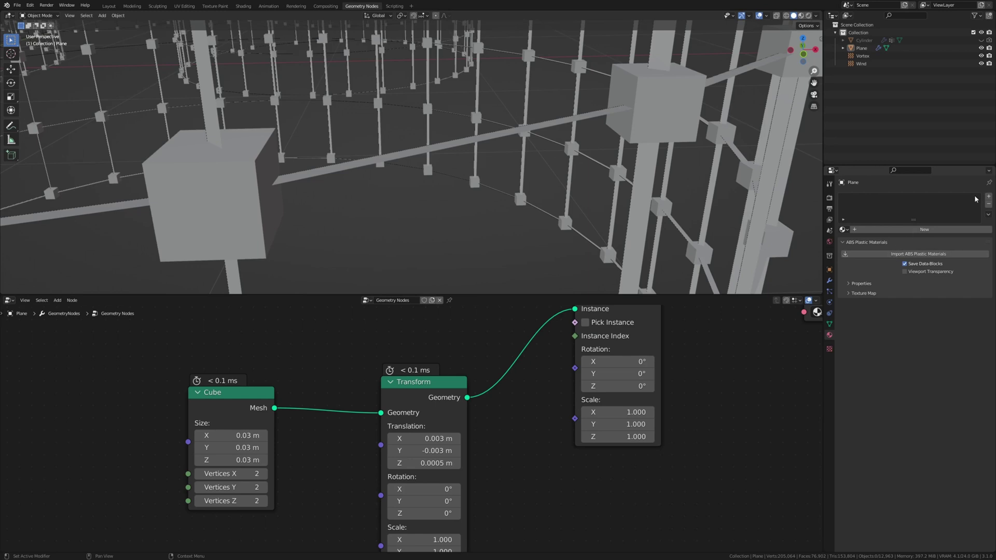
{"action": "left_click", "coordinate": [972, 227]}
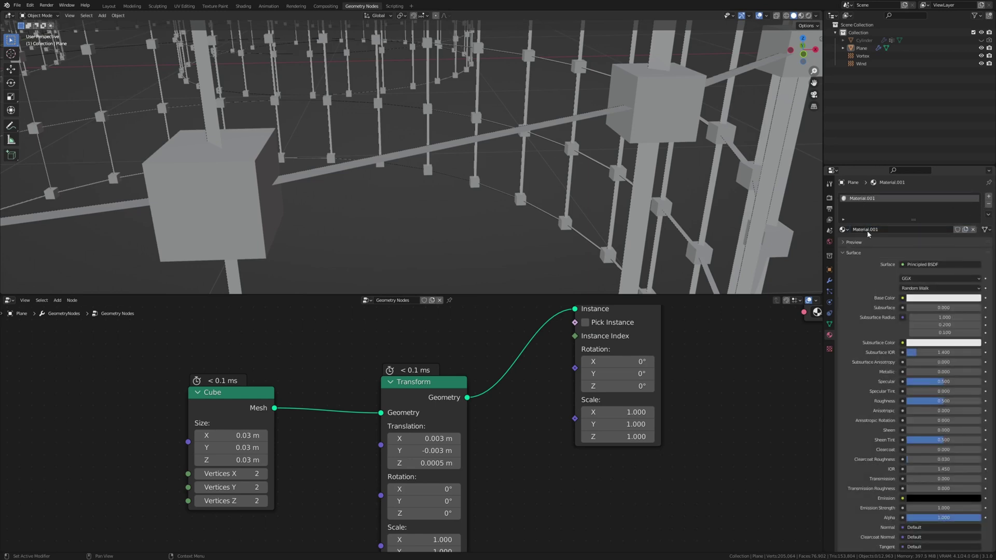
{"action": "double_click", "coordinate": [870, 229]}
{"action": "type", "text": "c"}
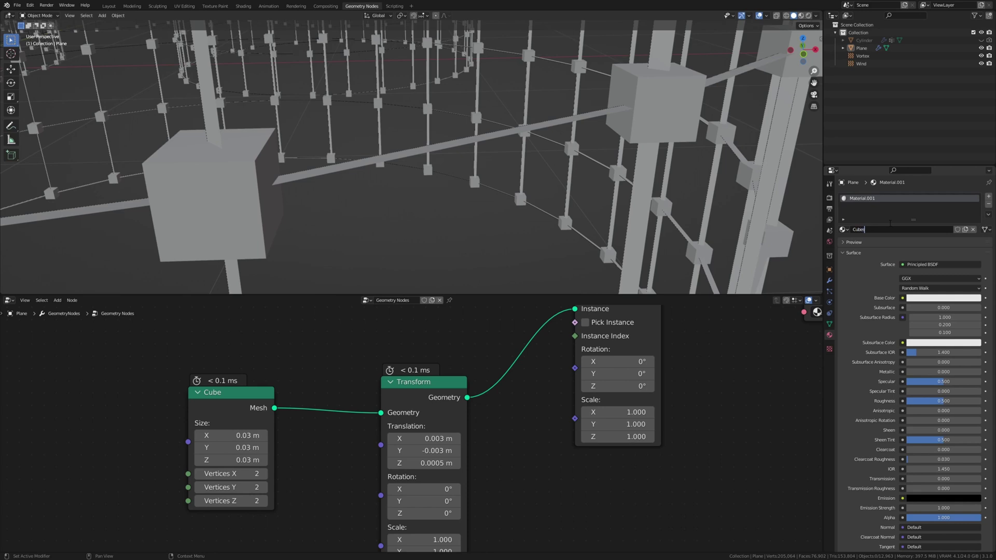
{"action": "key", "text": "Return"}
{"action": "left_click", "coordinate": [988, 197]}
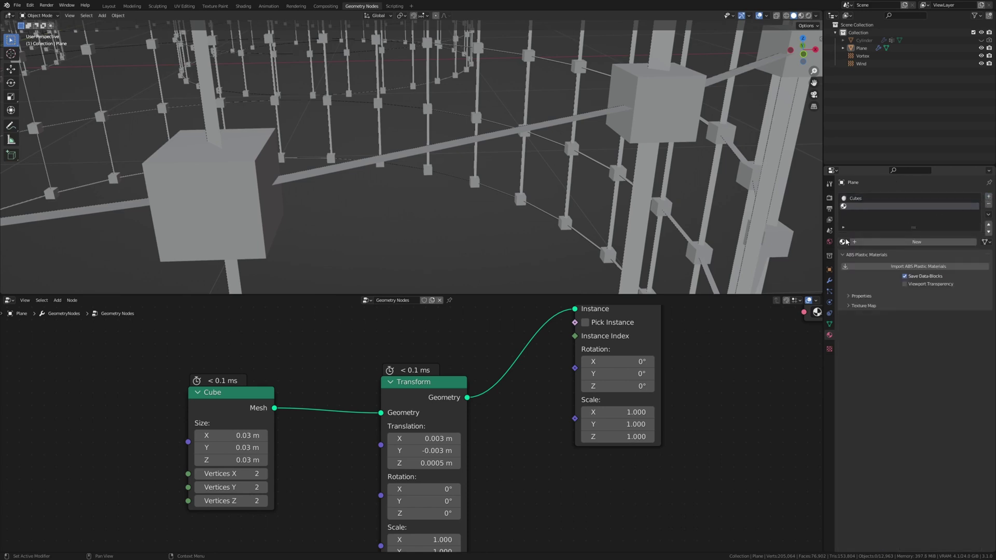
{"action": "left_click", "coordinate": [899, 241]}
{"action": "left_click", "coordinate": [899, 240]}
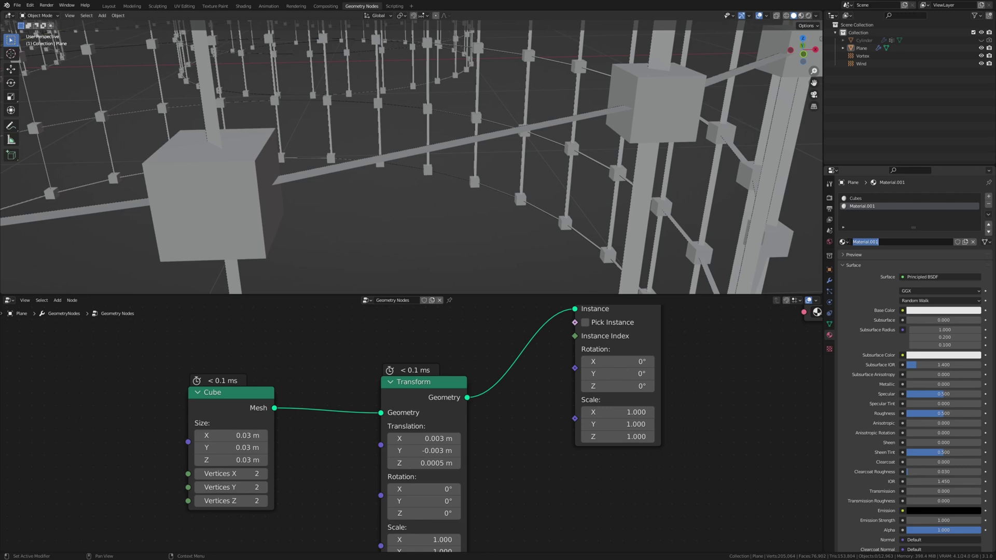
{"action": "type", "text": "Cylinder"}
{"action": "key", "text": "Return"}
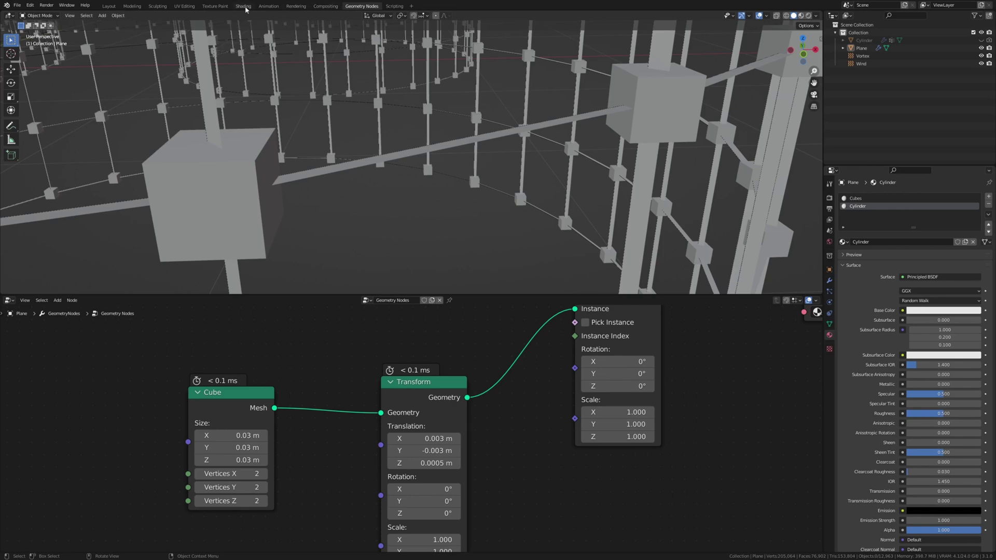
Set the lower Set Material node to Cubes and the upper one to Cylinder
{"action": "scroll", "coordinate": [478, 441], "scroll_direction": "down", "scroll_amount": 6}
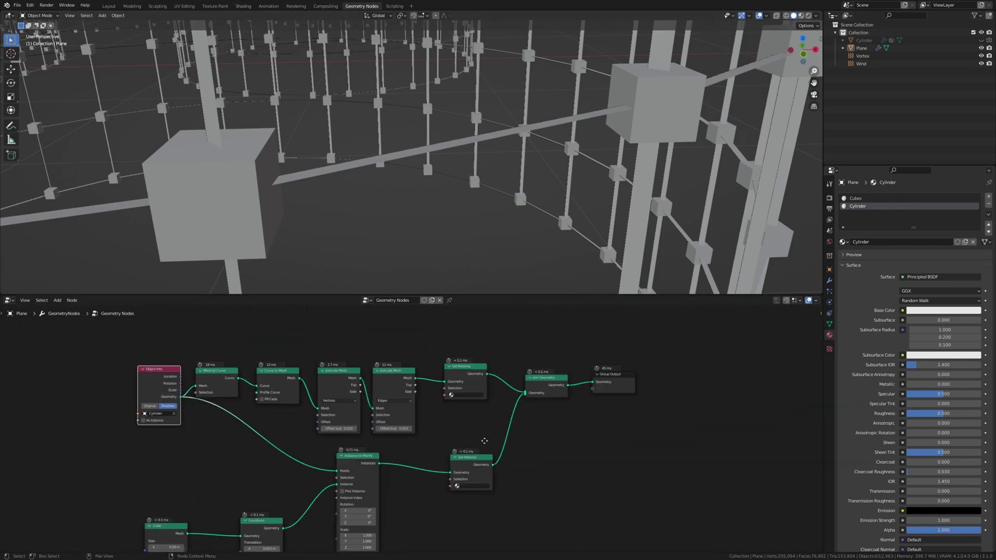
{"action": "scroll", "coordinate": [479, 462], "scroll_direction": "up", "scroll_amount": 2}
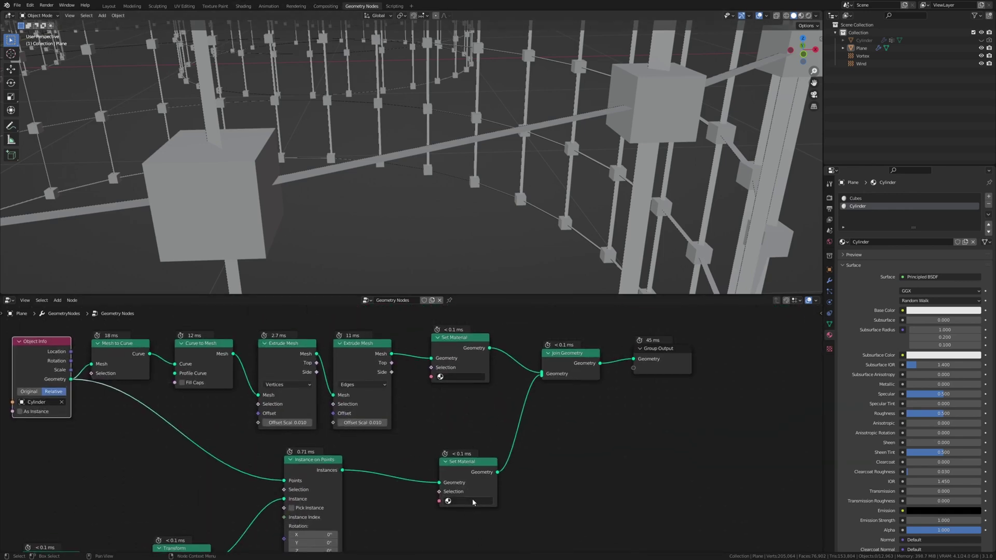
{"action": "middle_click_drag", "start_coordinate": [473, 502], "coordinate": [502, 468]}
{"action": "left_click", "coordinate": [498, 477]}
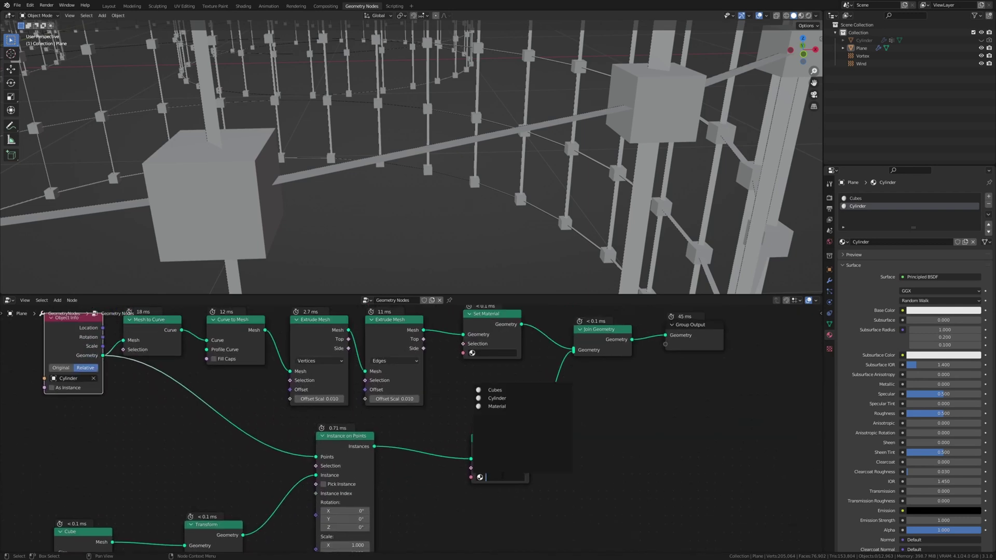
{"action": "left_click", "coordinate": [498, 398]}
{"action": "left_click", "coordinate": [497, 353]}
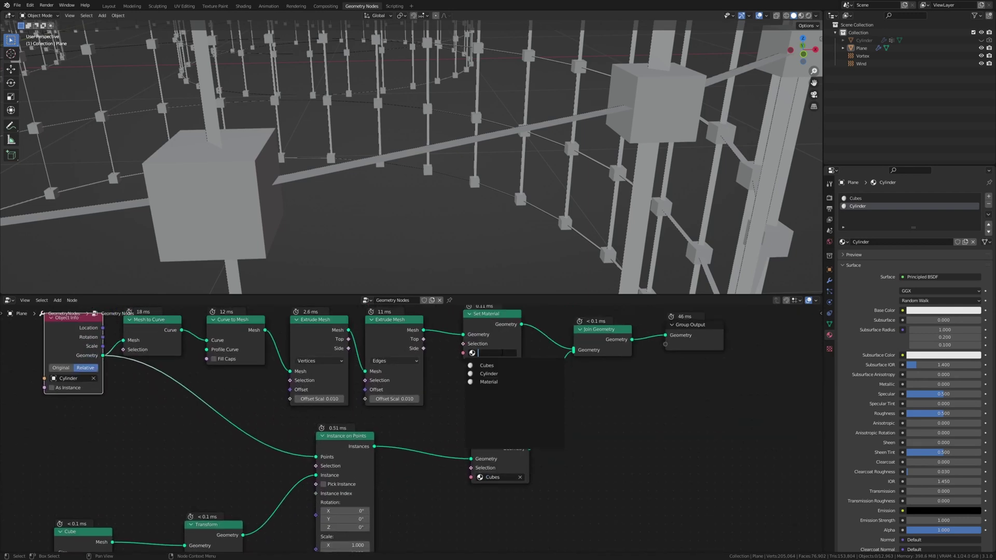
{"action": "left_click", "coordinate": [506, 373]}
{"action": "middle_click_drag", "start_coordinate": [514, 343], "coordinate": [470, 383]}
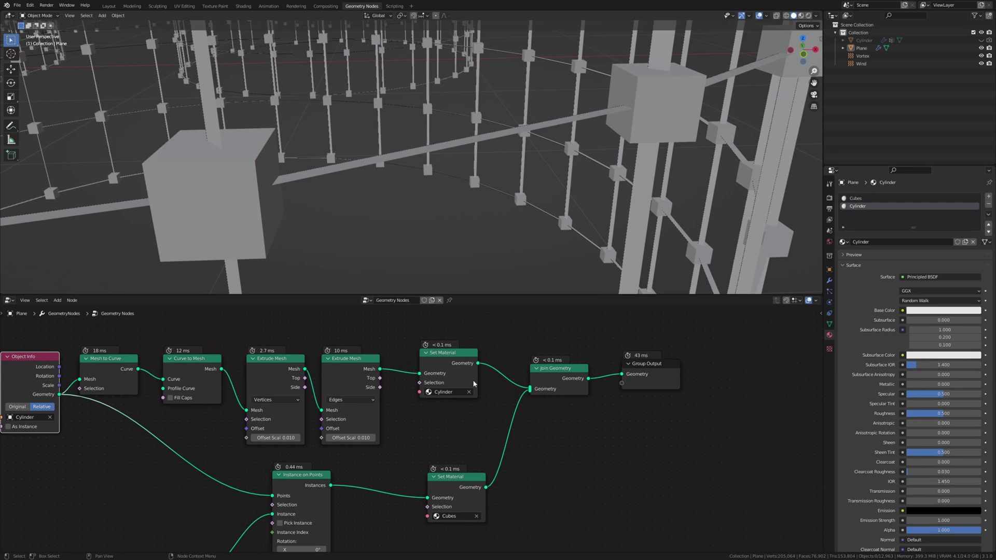
In the Shading workspace, add an Emission node with strength 10 to the Cubes material
{"action": "left_click", "coordinate": [248, 7]}
{"action": "left_click", "coordinate": [454, 324]}
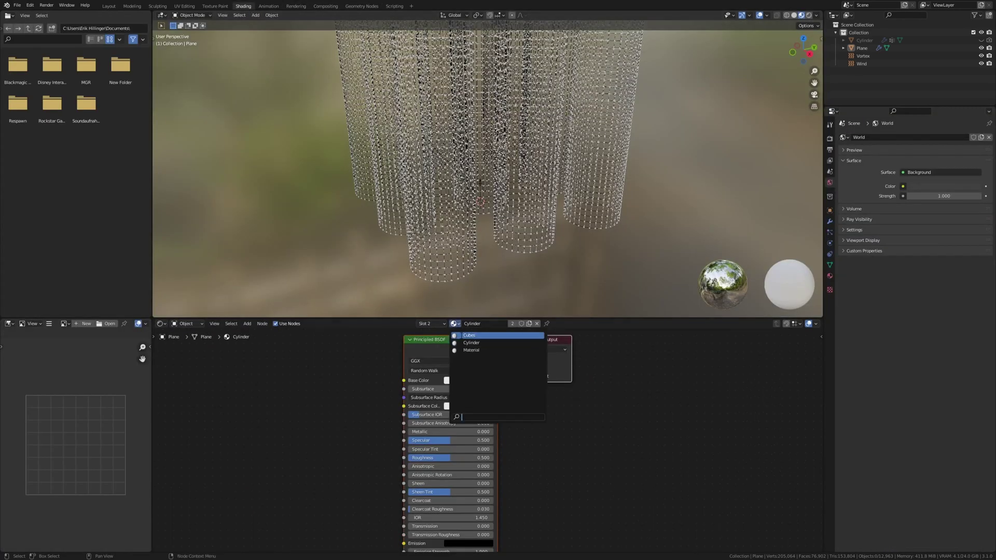
{"action": "left_click", "coordinate": [471, 336]}
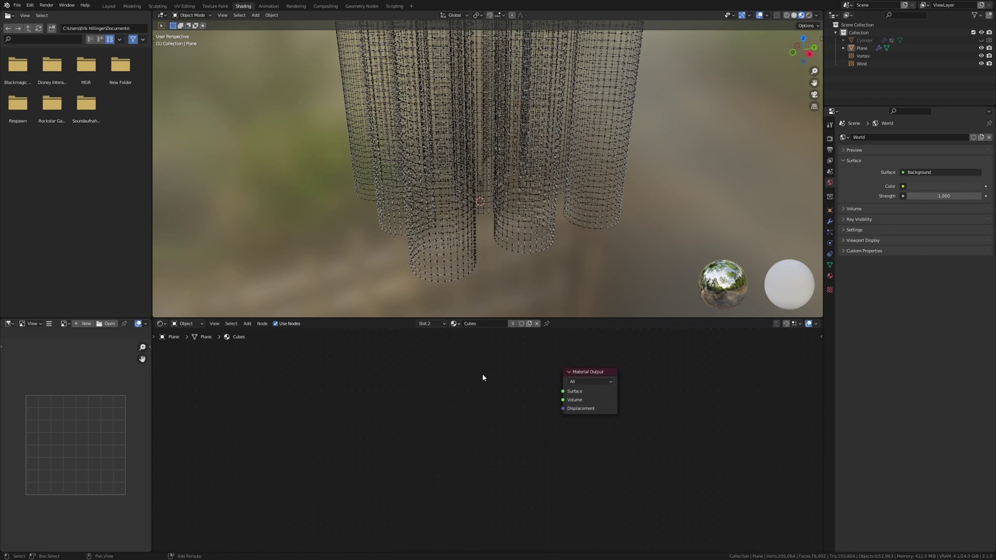
{"action": "key", "text": "shift+a"}
{"action": "left_click", "coordinate": [487, 392]}
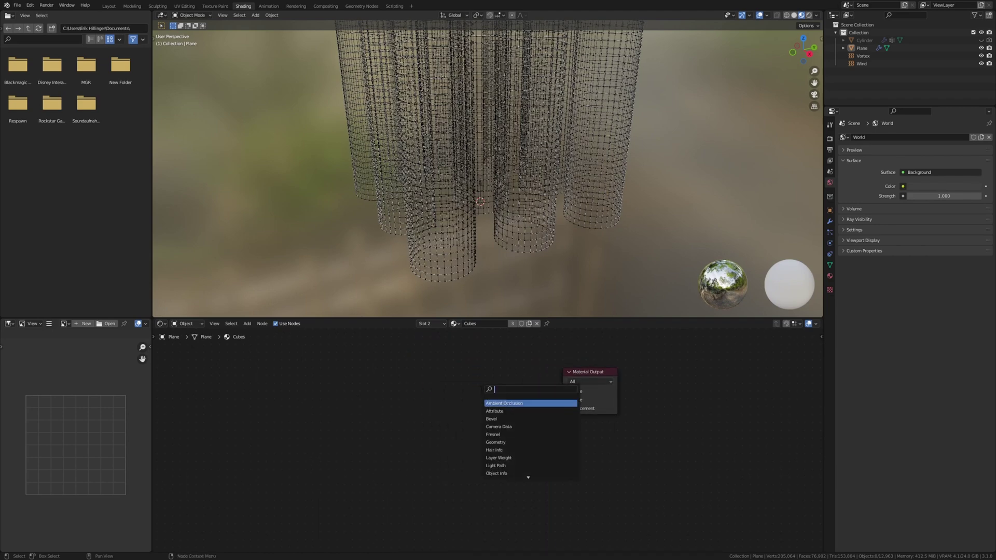
{"action": "type", "text": "em"}
{"action": "left_click", "coordinate": [503, 403]}
{"action": "left_click", "coordinate": [473, 398]}
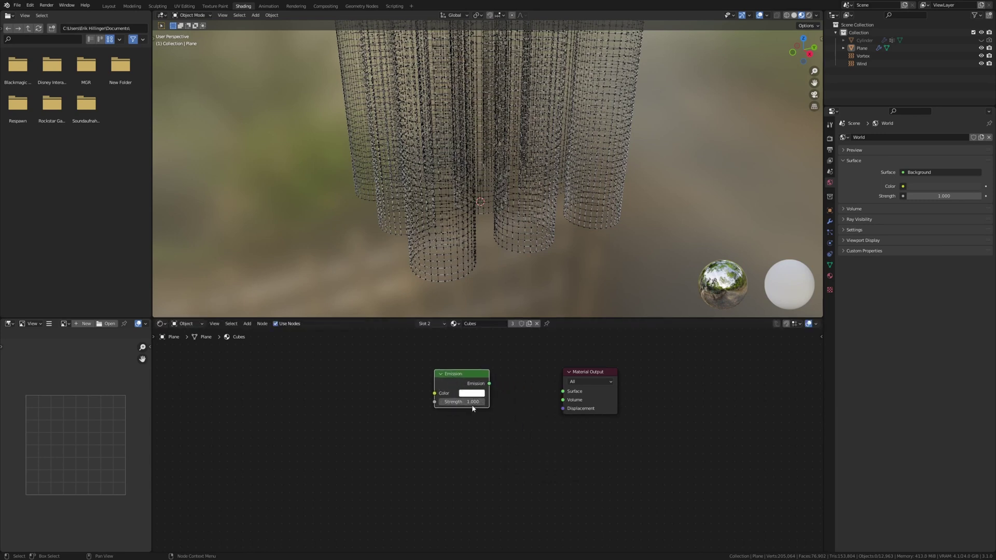
{"action": "left_click", "coordinate": [473, 400]}
{"action": "type", "text": "10"}
{"action": "key", "text": "Return"}
Connect the Emission node to the material Surface and make its colour blue
{"action": "left_click_drag", "start_coordinate": [489, 384], "coordinate": [563, 391]}
{"action": "middle_click_drag", "start_coordinate": [513, 376], "coordinate": [467, 396]}
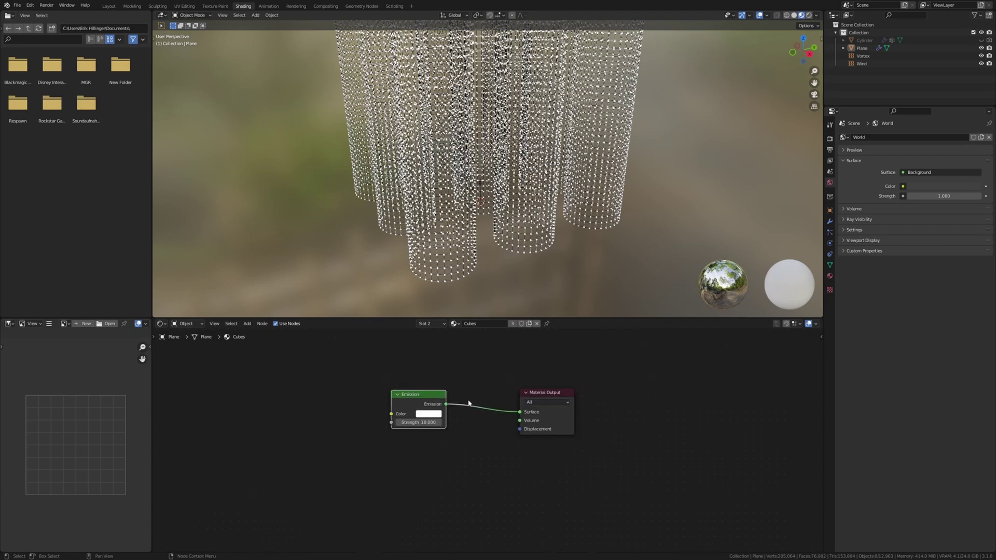
{"action": "scroll", "coordinate": [461, 410], "scroll_direction": "up", "scroll_amount": 2}
{"action": "left_click", "coordinate": [400, 422]}
{"action": "left_click_drag", "start_coordinate": [460, 283], "coordinate": [459, 266]}
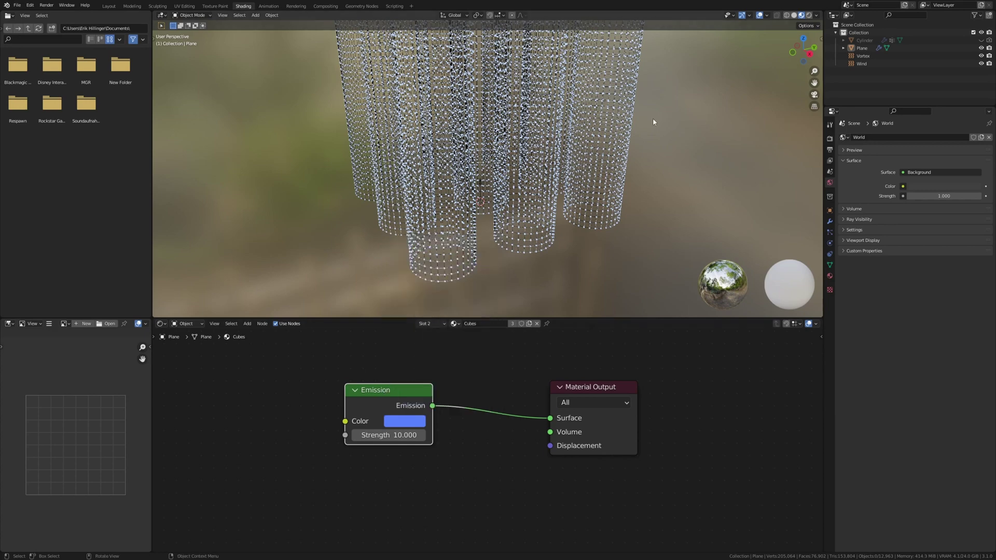
Use Rendered shading and feed the World colour from a Sky Texture with Air, Dust, Ozone at 5
{"action": "left_click", "coordinate": [809, 16]}
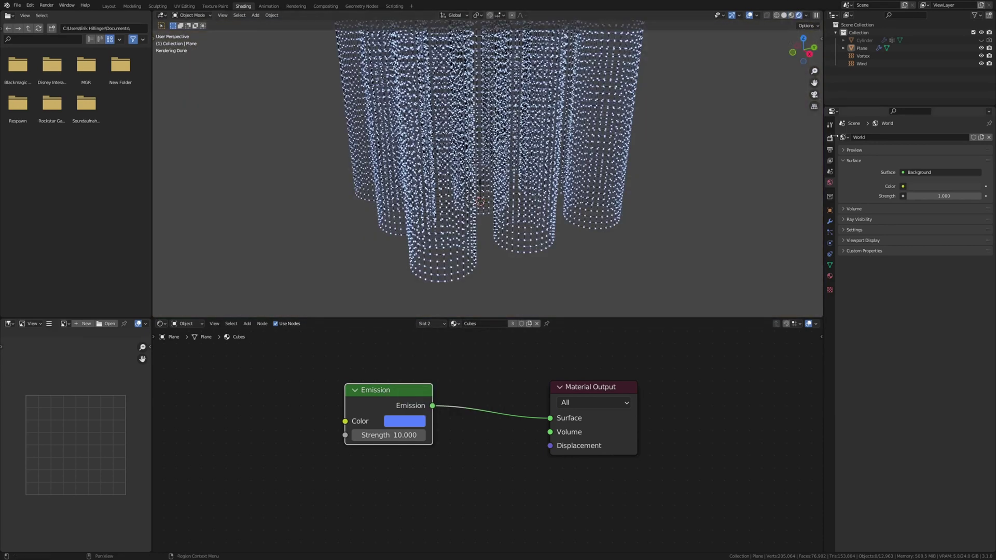
{"action": "left_click", "coordinate": [903, 186]}
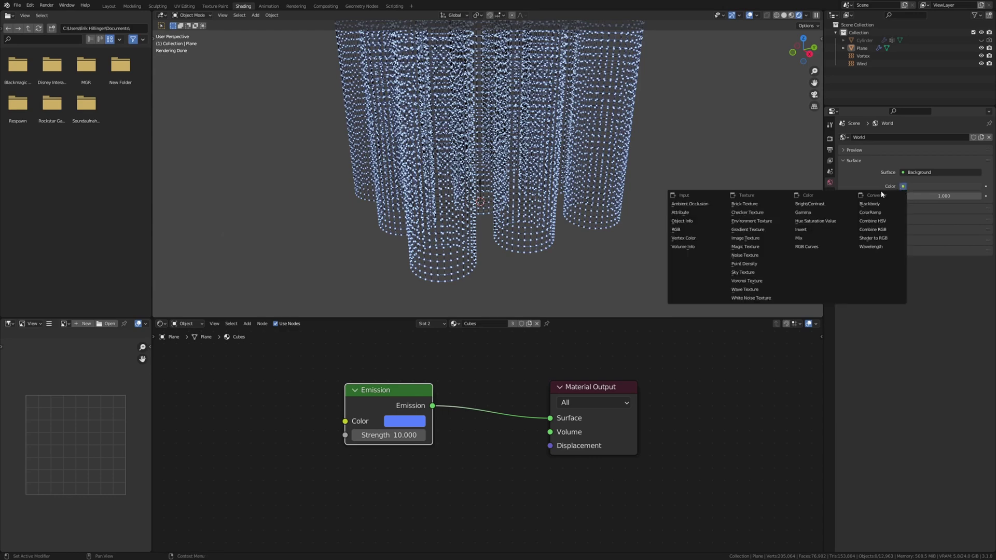
{"action": "left_click", "coordinate": [746, 272]}
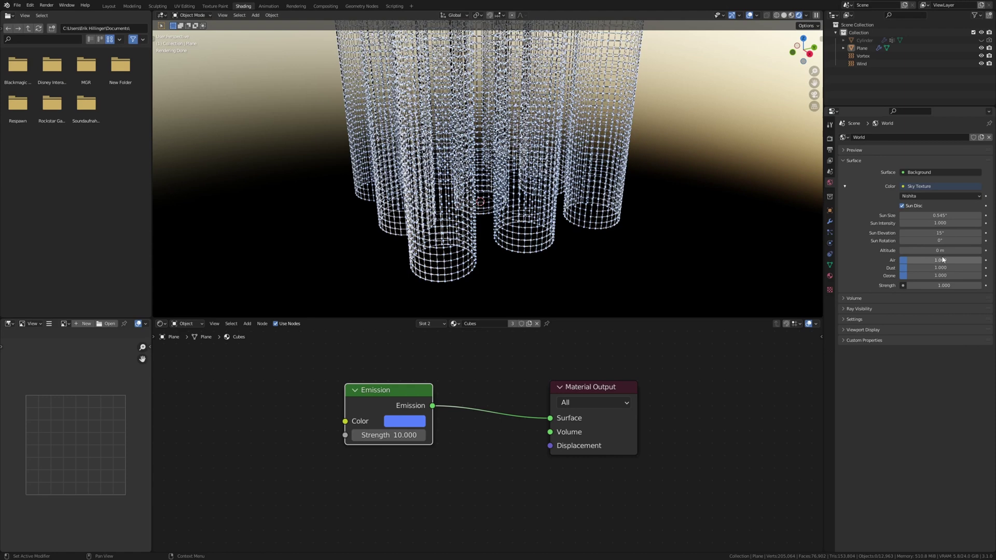
{"action": "left_click_drag", "start_coordinate": [943, 261], "coordinate": [943, 275]}
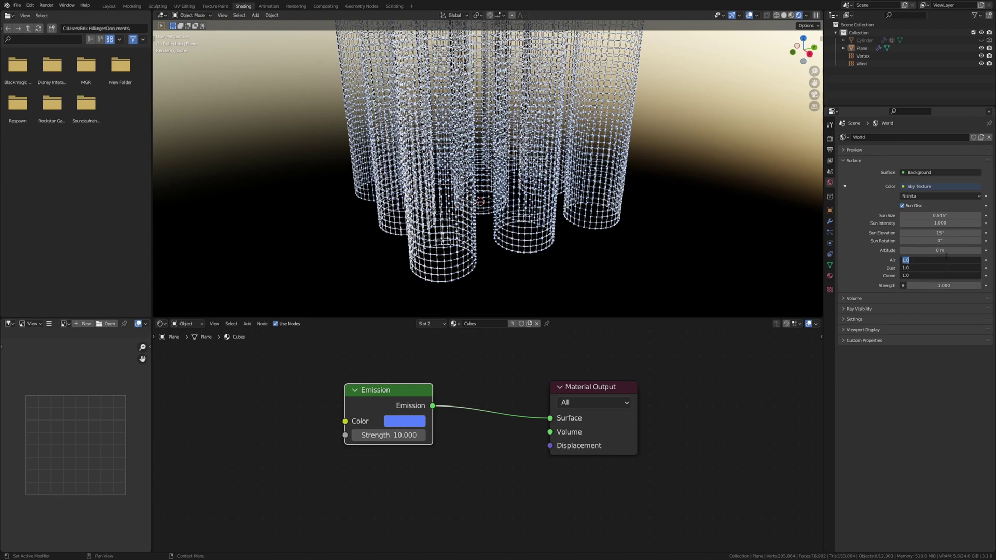
{"action": "type", "text": "5"}
{"action": "key", "text": "Return"}
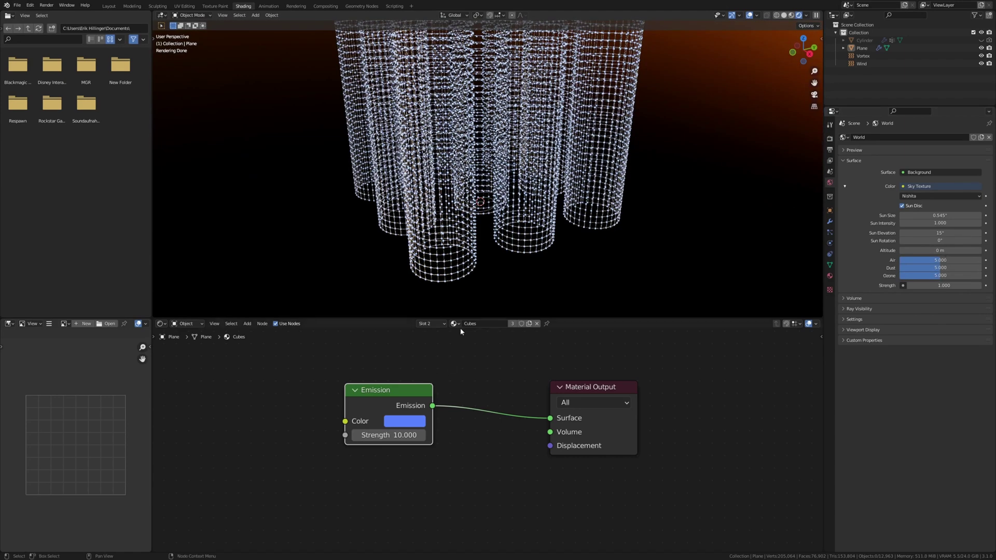
Switch to the Cylinder material and delete its Principled BSDF node
{"action": "left_click", "coordinate": [454, 323]}
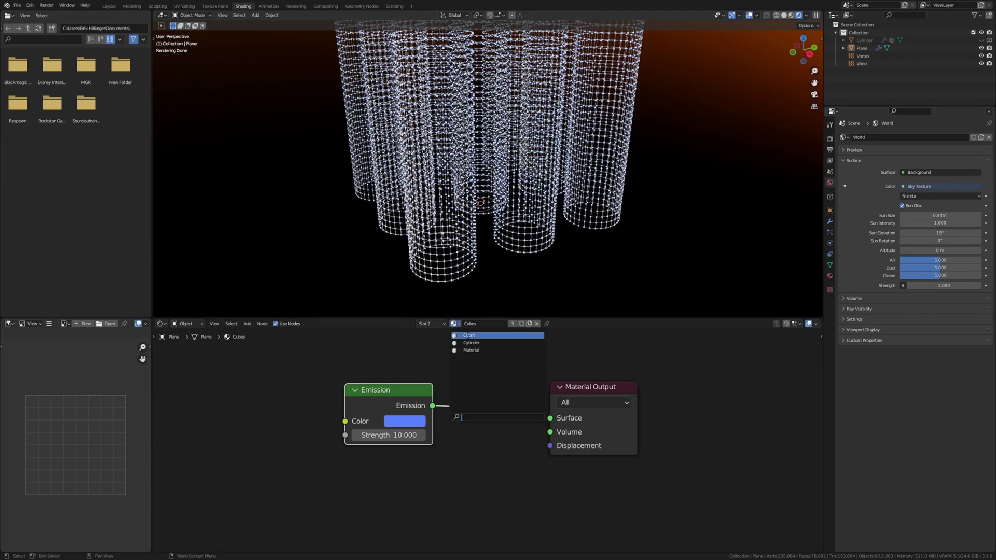
{"action": "left_click", "coordinate": [479, 342]}
{"action": "left_click", "coordinate": [445, 395]}
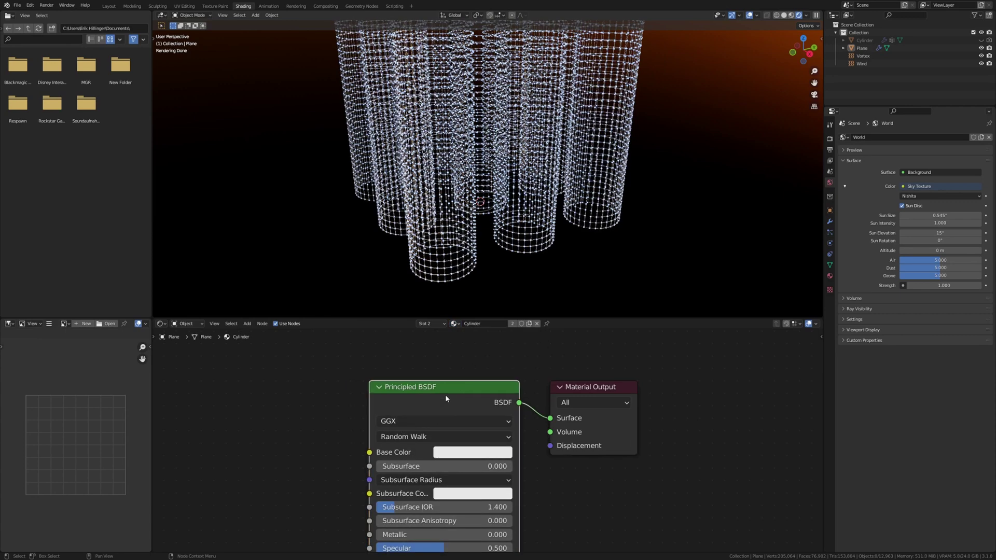
{"action": "key", "text": "x"}
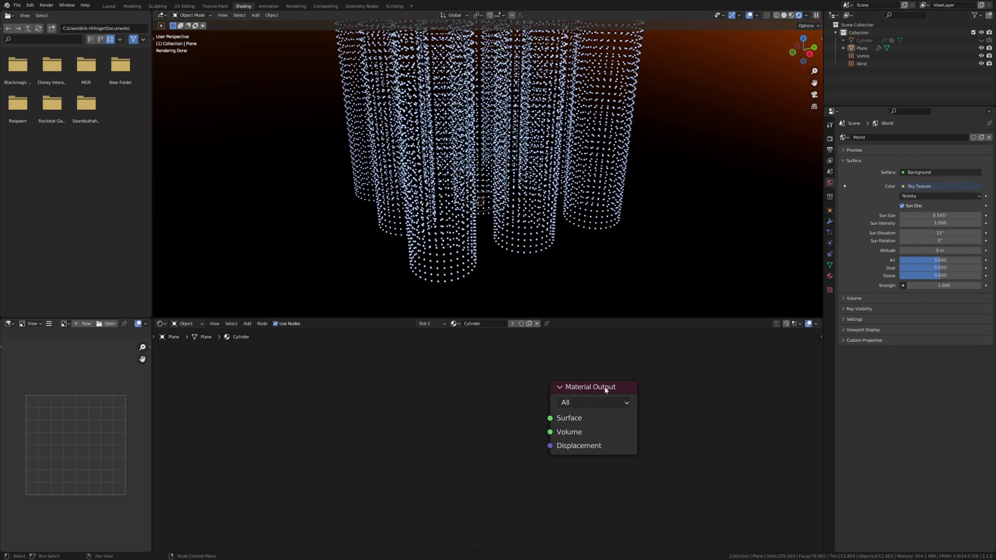
{"action": "left_click", "coordinate": [605, 389]}
Add Ctrl+T texture nodes, drop Image Texture, and wire Generated through Mapping into Surface
{"action": "key", "text": "ctrl+t"}
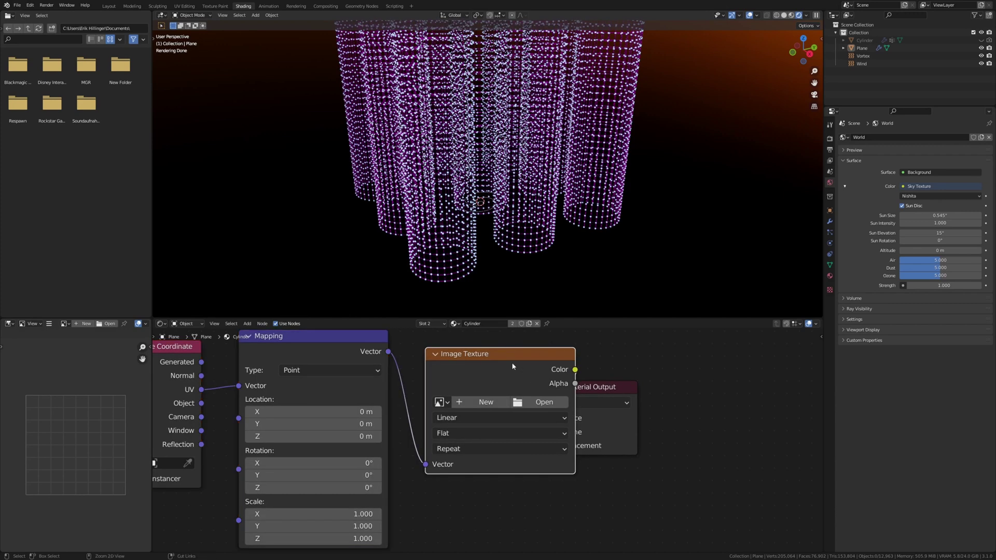
{"action": "key", "text": "x"}
{"action": "left_click_drag", "start_coordinate": [389, 351], "coordinate": [552, 422]}
{"action": "key", "text": "Home"}
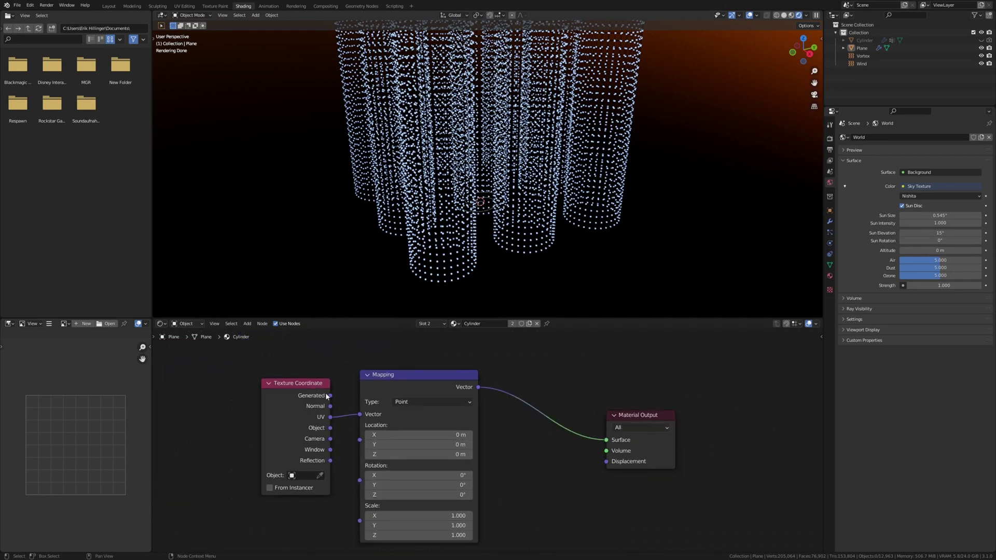
{"action": "left_click_drag", "start_coordinate": [330, 395], "coordinate": [362, 415]}
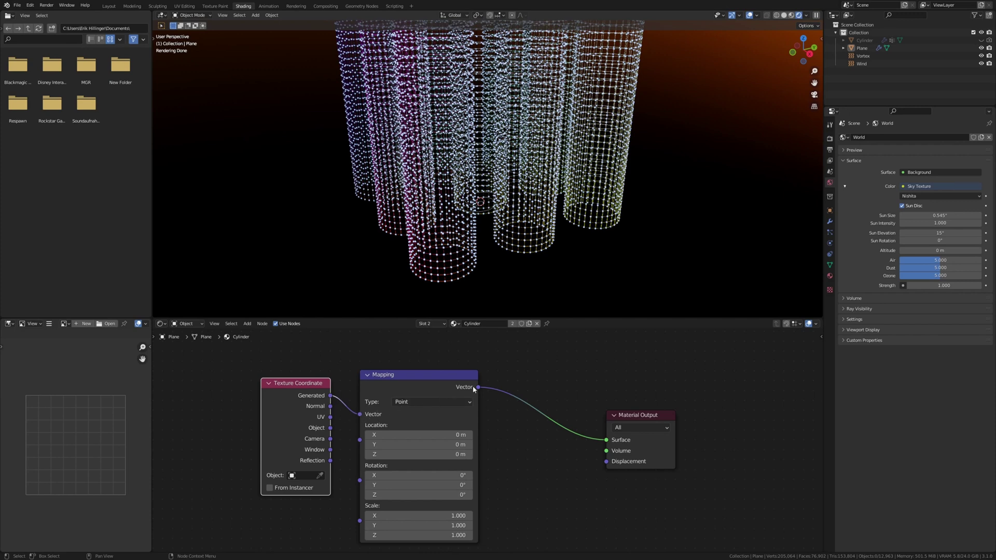
{"action": "left_click_drag", "start_coordinate": [477, 387], "coordinate": [499, 408]}
Insert a ColorRamp after Mapping, move the black stop to about 0.264, and make a stop blue
{"action": "type", "text": "colorramp"}
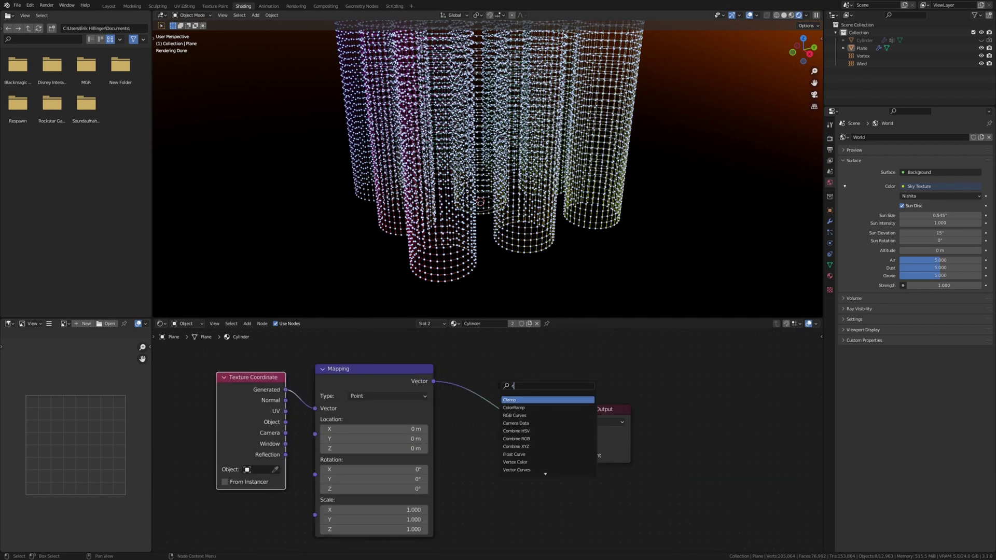
{"action": "key", "text": "Return"}
{"action": "left_click", "coordinate": [501, 387]}
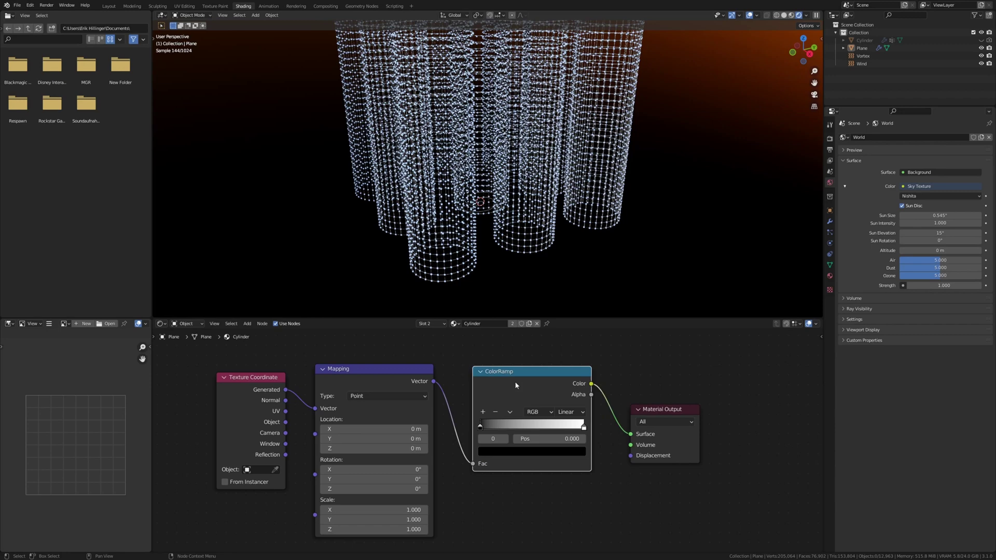
{"action": "middle_click_drag", "start_coordinate": [532, 402], "coordinate": [453, 403]}
{"action": "scroll", "coordinate": [409, 437], "scroll_direction": "up", "scroll_amount": 2}
{"action": "left_click_drag", "start_coordinate": [410, 436], "coordinate": [441, 439]}
{"action": "left_click_drag", "start_coordinate": [540, 438], "coordinate": [455, 437]}
{"action": "right_click", "coordinate": [508, 437]}
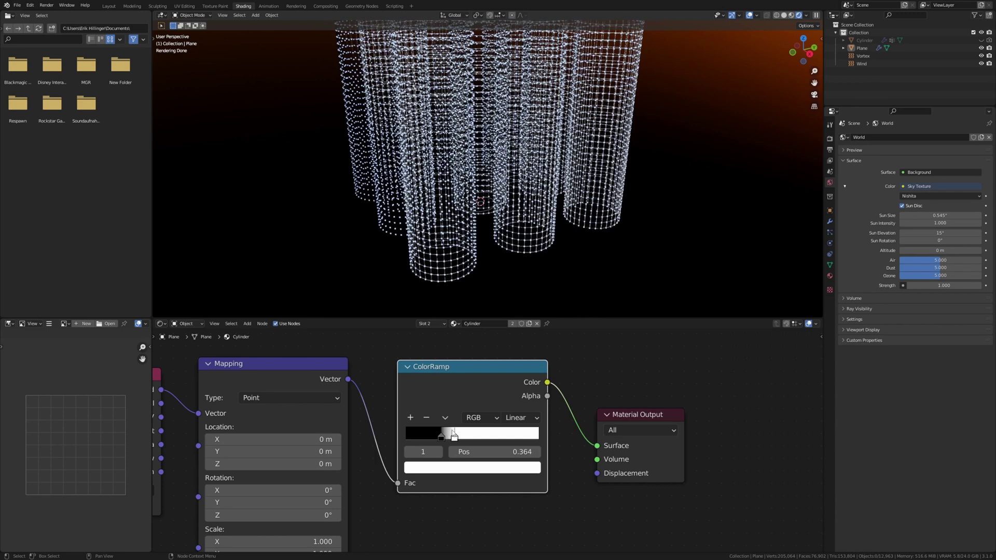
{"action": "left_click", "coordinate": [473, 468]}
{"action": "left_click", "coordinate": [483, 308]}
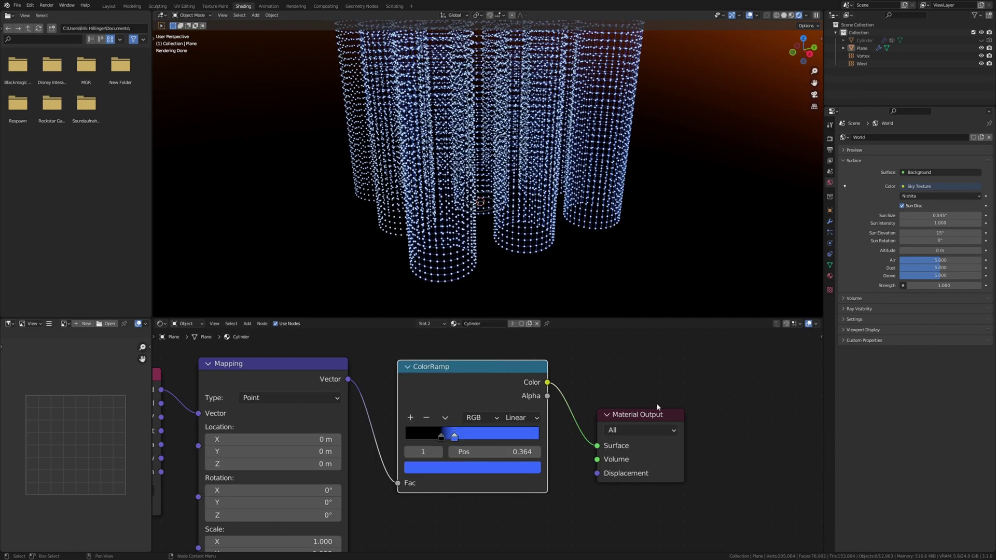
Recolour the black ramp stop pink-red with Value 1 and Saturation about 0.72
{"action": "left_click", "coordinate": [441, 437]}
{"action": "left_click", "coordinate": [445, 468]}
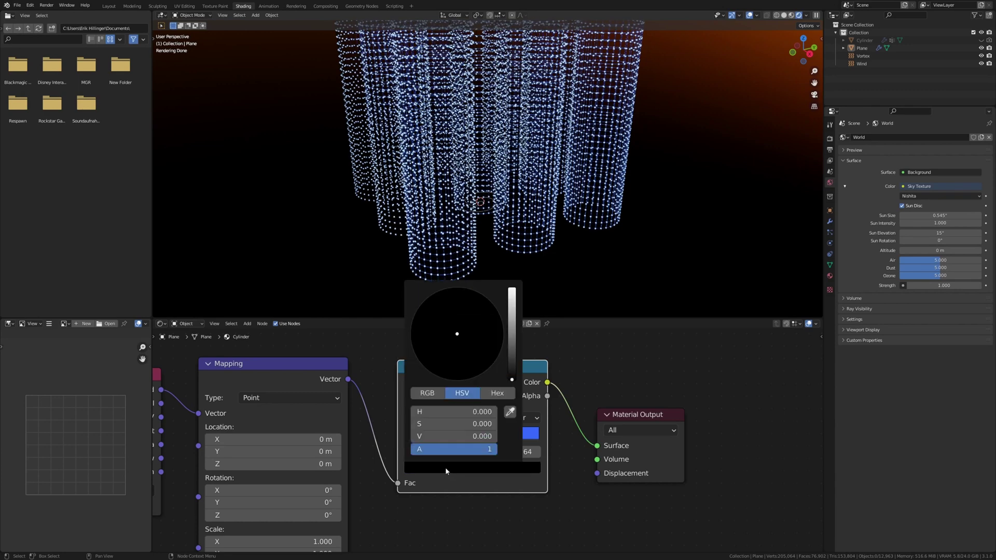
{"action": "left_click_drag", "start_coordinate": [512, 378], "coordinate": [512, 289]}
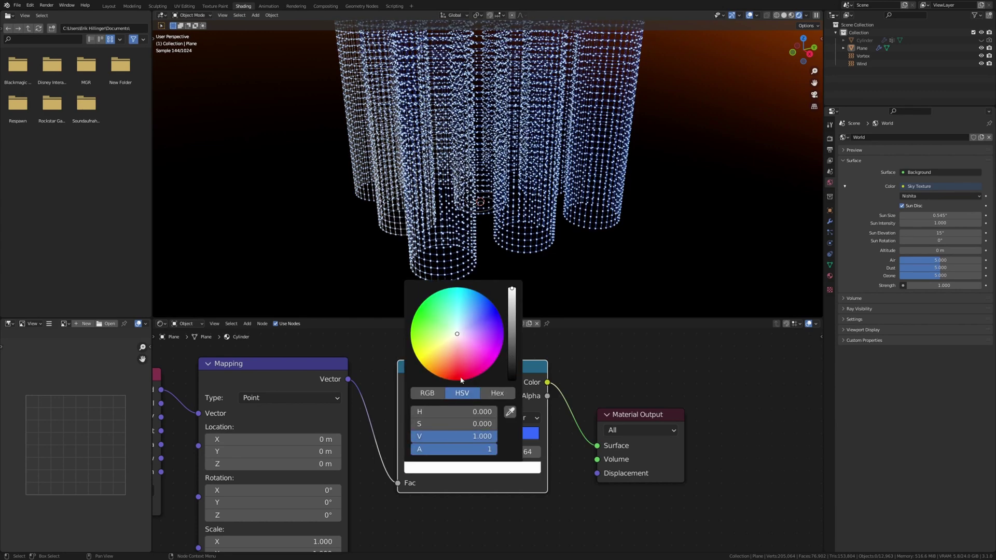
{"action": "left_click_drag", "start_coordinate": [466, 424], "coordinate": [547, 424]}
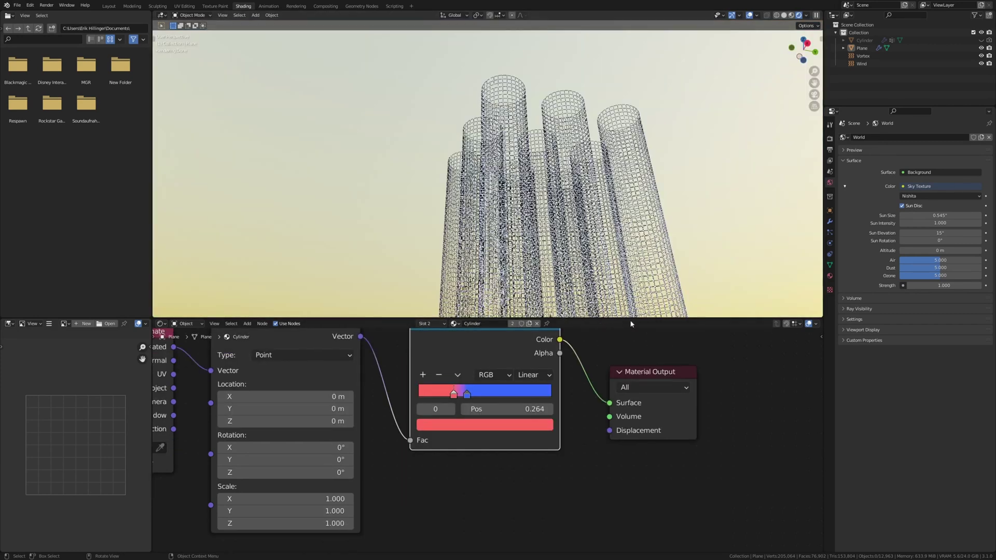
Add a Glass BSDF node onto the ColorRamp-to-Material Output link
{"action": "middle_click_drag", "start_coordinate": [657, 362], "coordinate": [616, 372]}
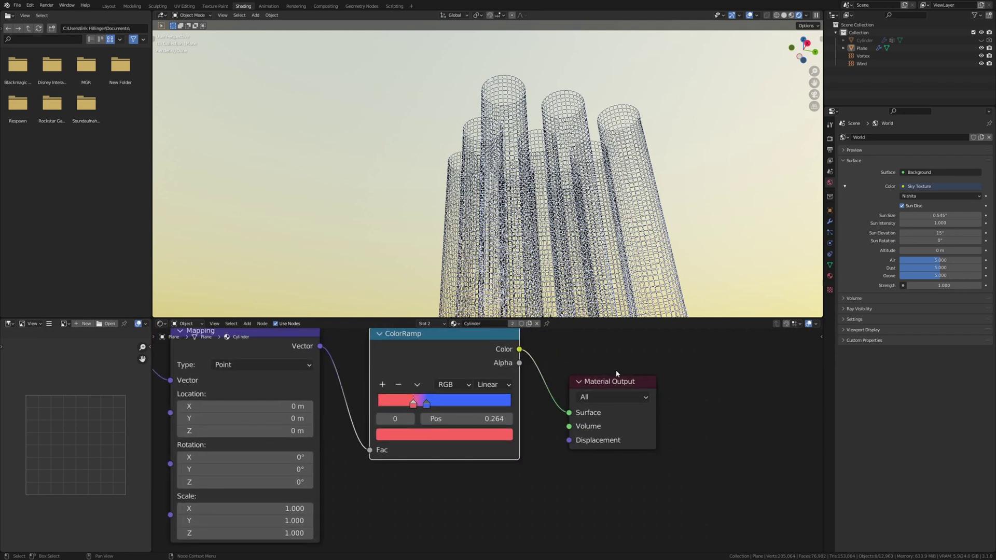
{"action": "key", "text": "shift+a"}
{"action": "left_click", "coordinate": [617, 381]}
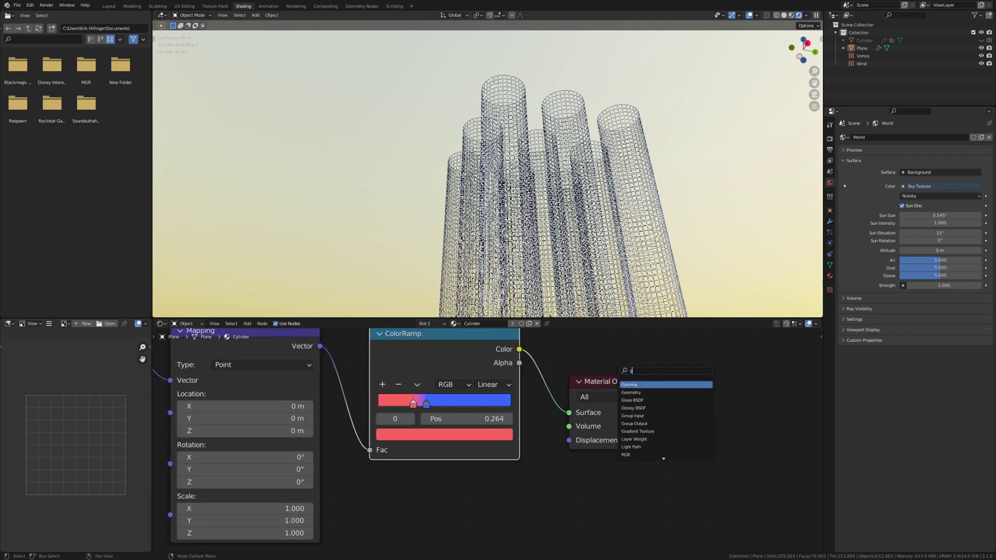
{"action": "type", "text": "g"}
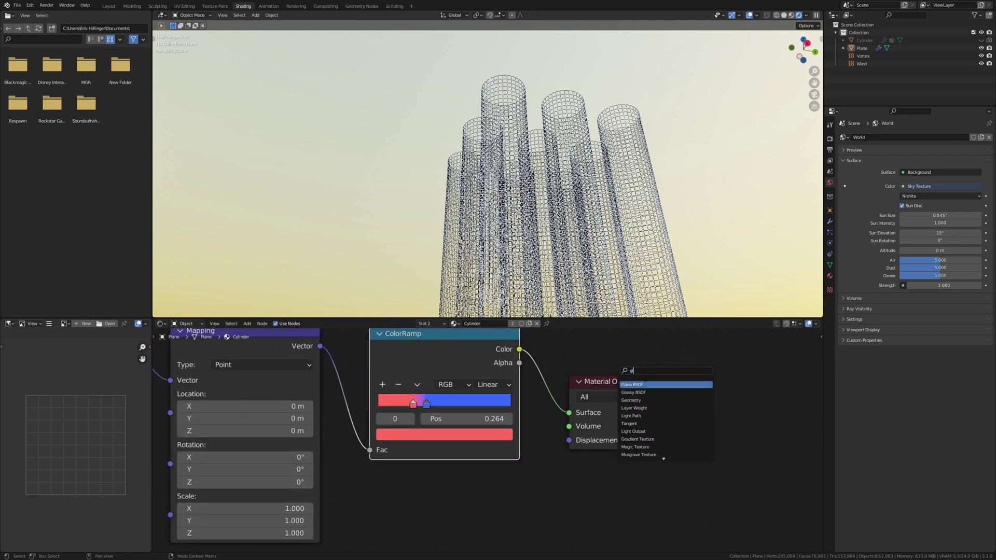
{"action": "left_click", "coordinate": [650, 385]}
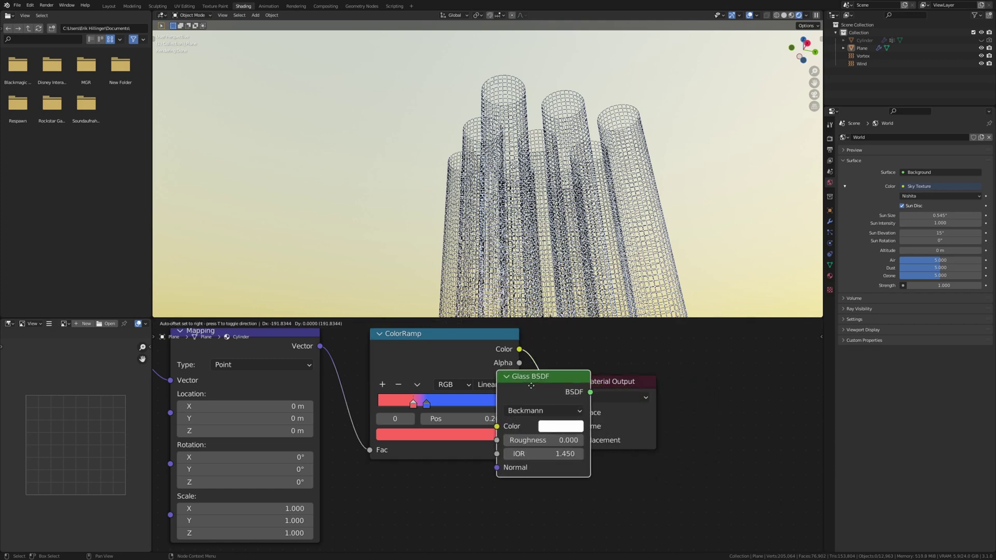
{"action": "left_click", "coordinate": [626, 379]}
{"action": "middle_click_drag", "start_coordinate": [626, 379], "coordinate": [559, 384]}
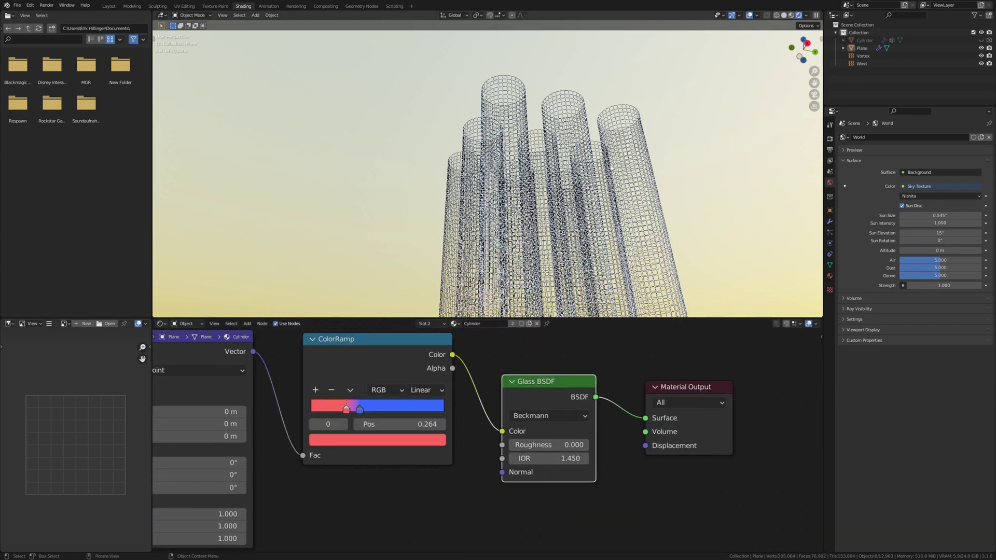
{"action": "key", "text": "shift+a"}
Add a Cube, scale it by 100 with S100, and create a new material for it
{"action": "mouse_move", "coordinate": [612, 165]}
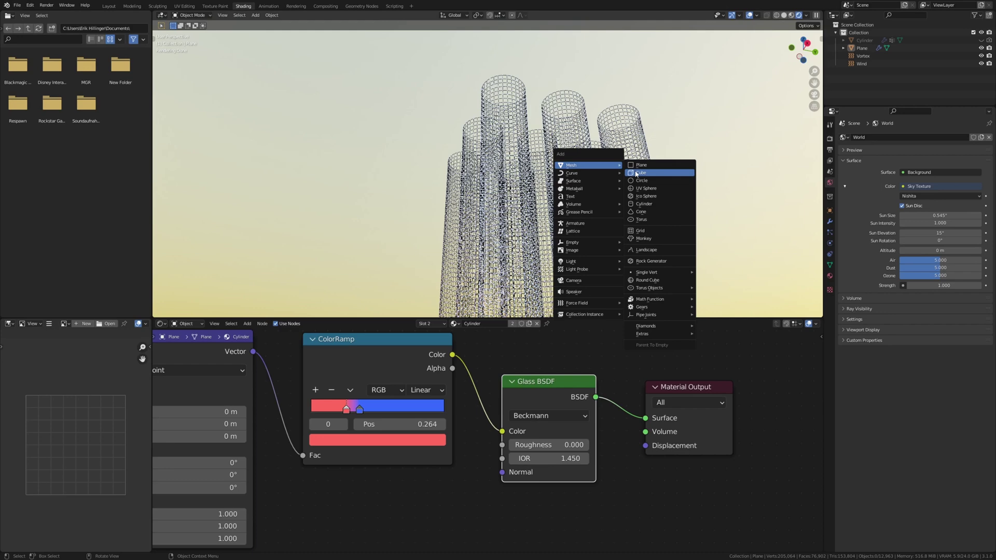
{"action": "left_click", "coordinate": [646, 175]}
{"action": "type", "text": "s"}
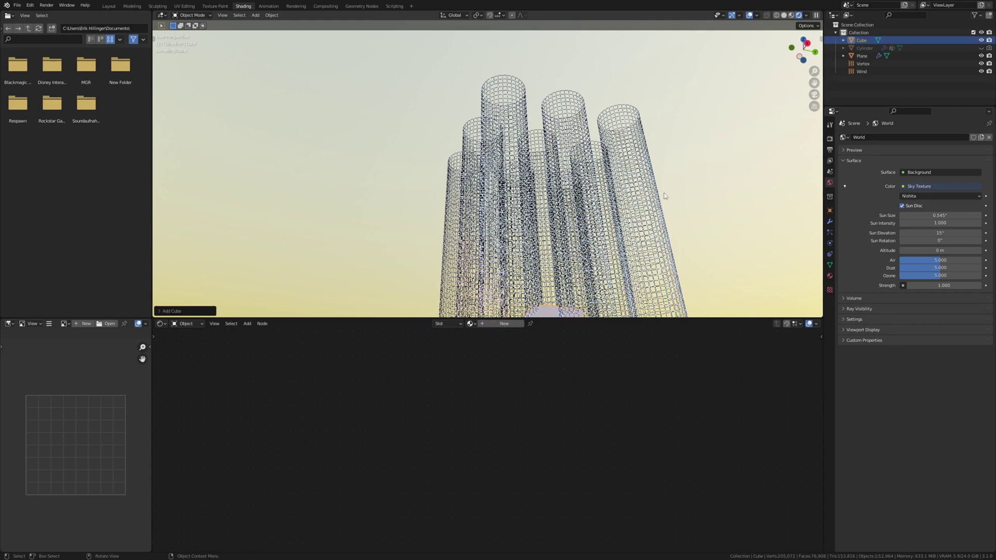
{"action": "type", "text": "100"}
{"action": "key", "text": "Return"}
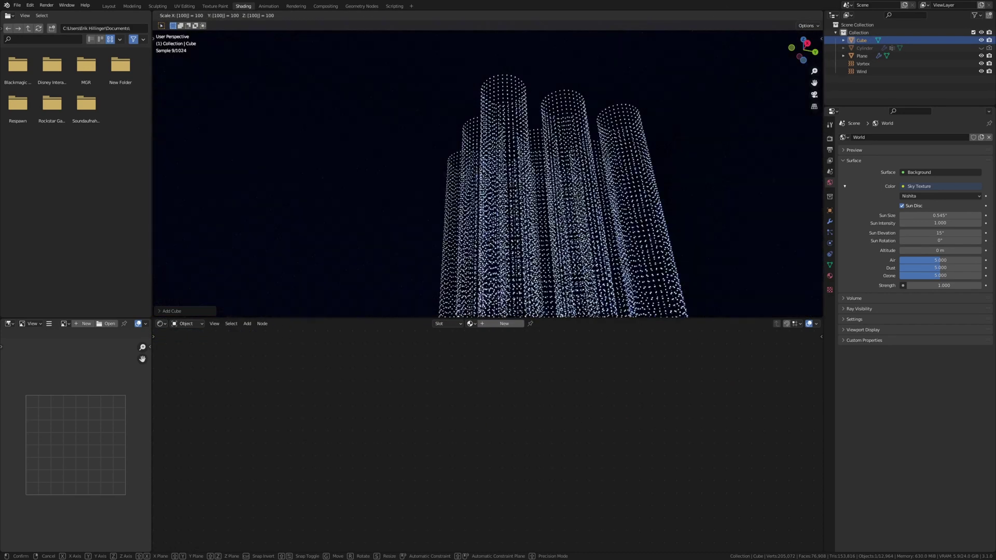
{"action": "middle_click_drag", "start_coordinate": [511, 232], "coordinate": [519, 236]}
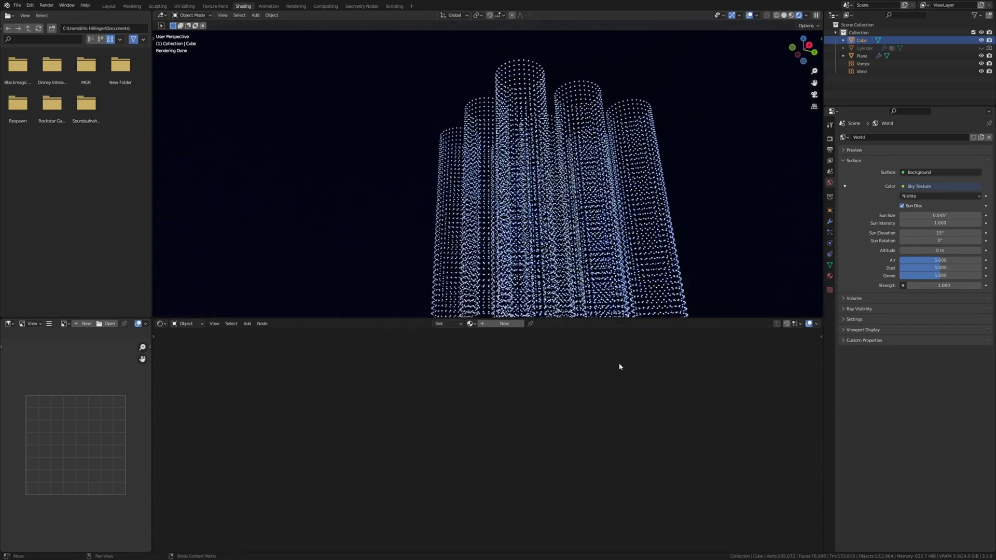
{"action": "left_click", "coordinate": [497, 323]}
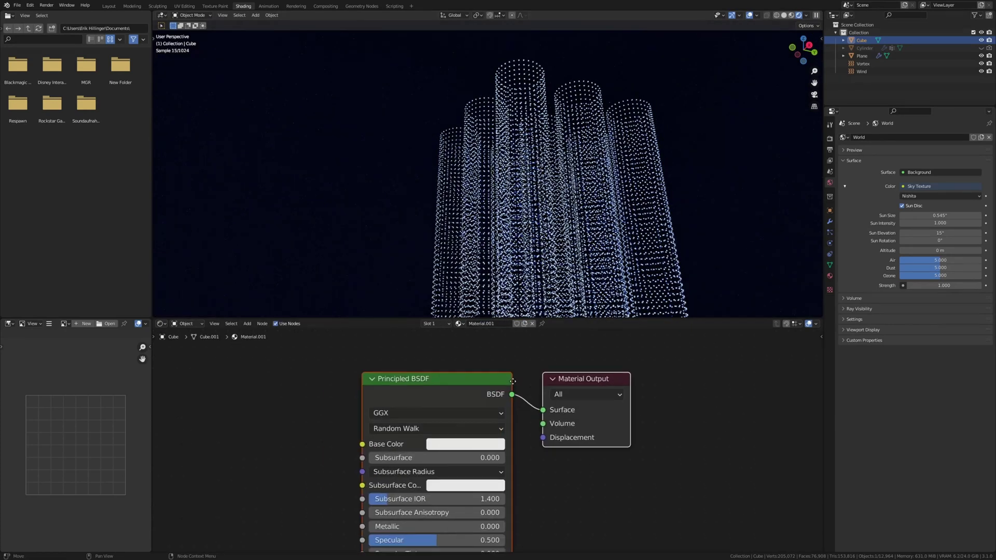
Replace the Principled BSDF with a Principled Volume of density 0.1 wired into the output's Volume
{"action": "key", "text": "x"}
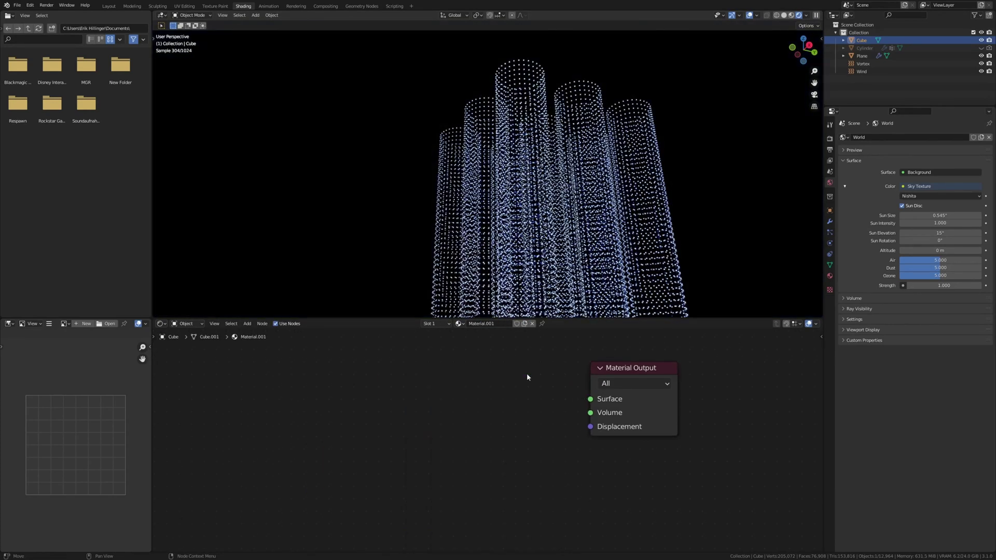
{"action": "key", "text": "shift+a"}
{"action": "left_click", "coordinate": [480, 382]}
{"action": "type", "text": "vo"}
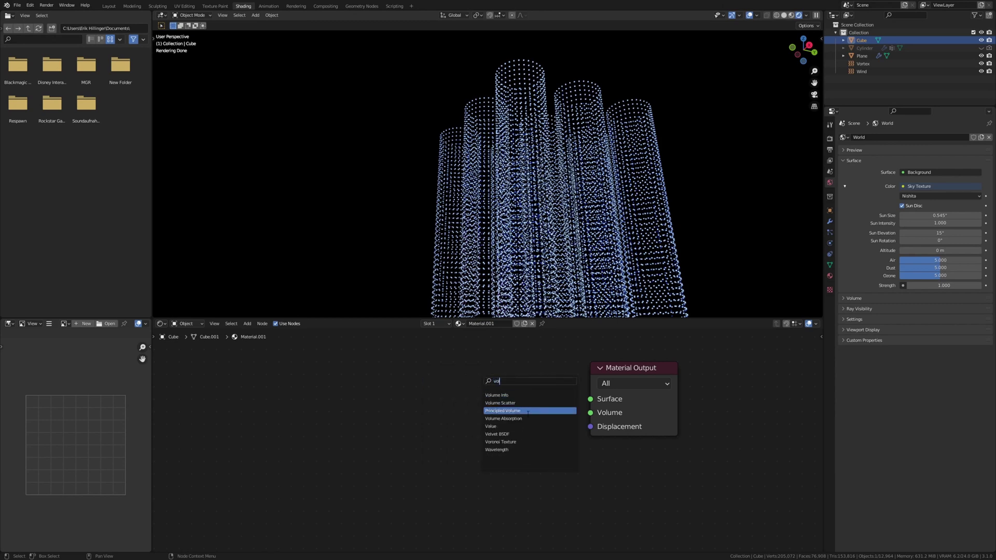
{"action": "left_click", "coordinate": [532, 411]}
{"action": "left_click", "coordinate": [502, 402]}
{"action": "left_click", "coordinate": [438, 406]}
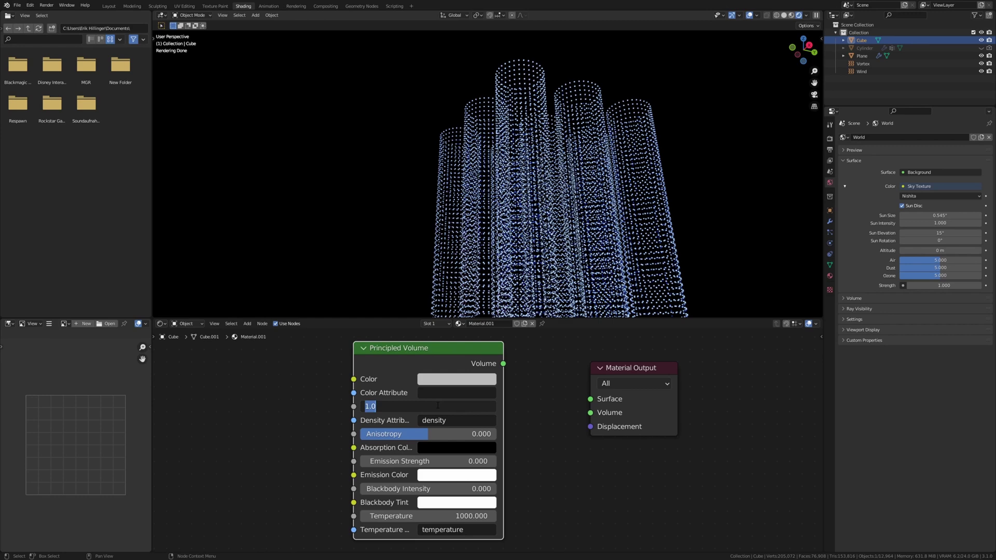
{"action": "type", "text": "0.1"}
{"action": "key", "text": "Return"}
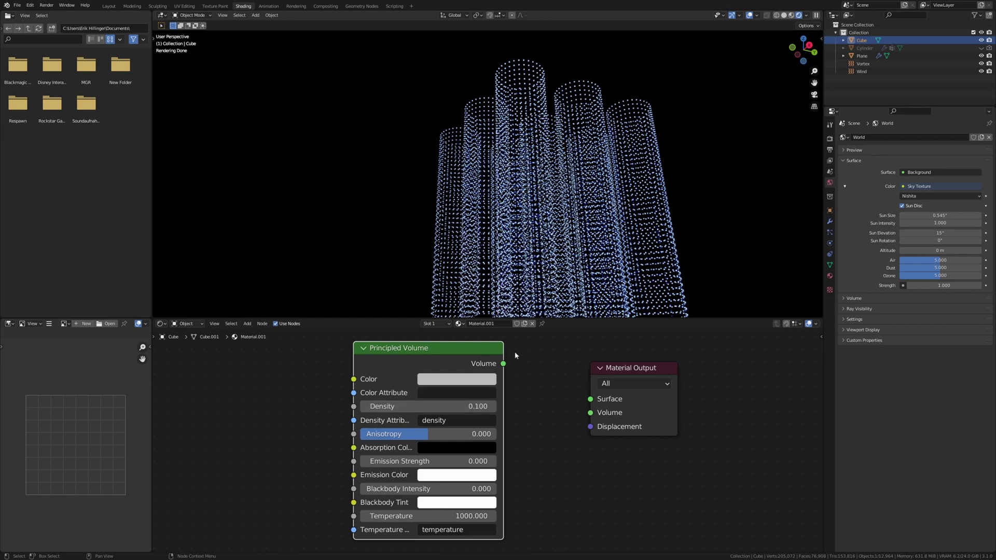
{"action": "left_click_drag", "start_coordinate": [503, 363], "coordinate": [591, 412]}
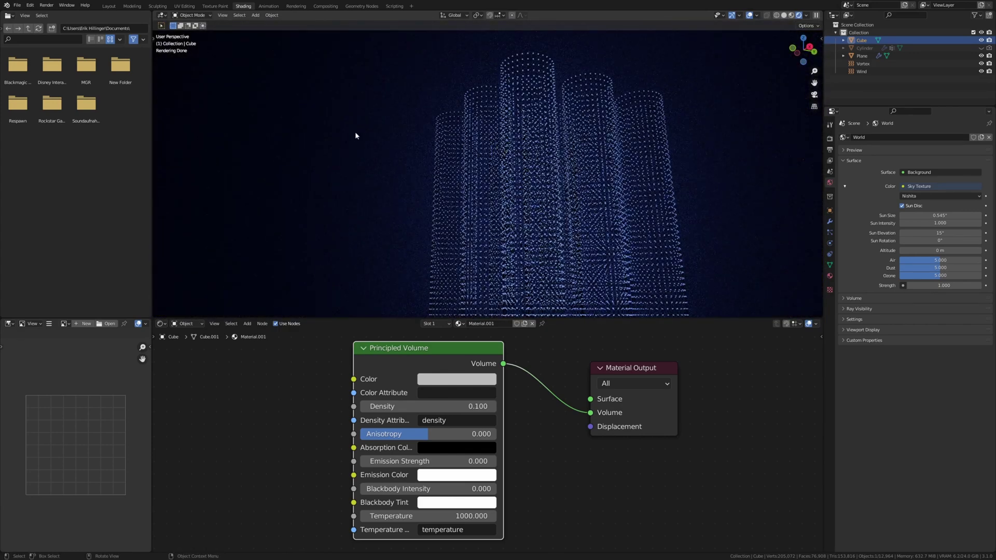
In Layout, hide the volume cube, switch to front view, and play the cloth simulation to frame 62
{"action": "left_click", "coordinate": [110, 6]}
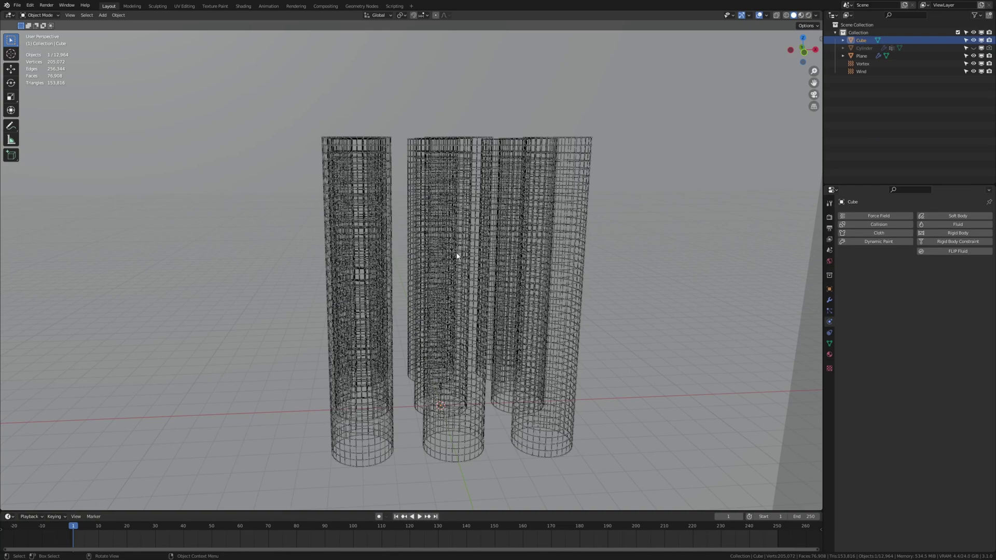
{"action": "middle_click_drag", "start_coordinate": [456, 251], "coordinate": [549, 252]}
{"action": "key", "text": "h"}
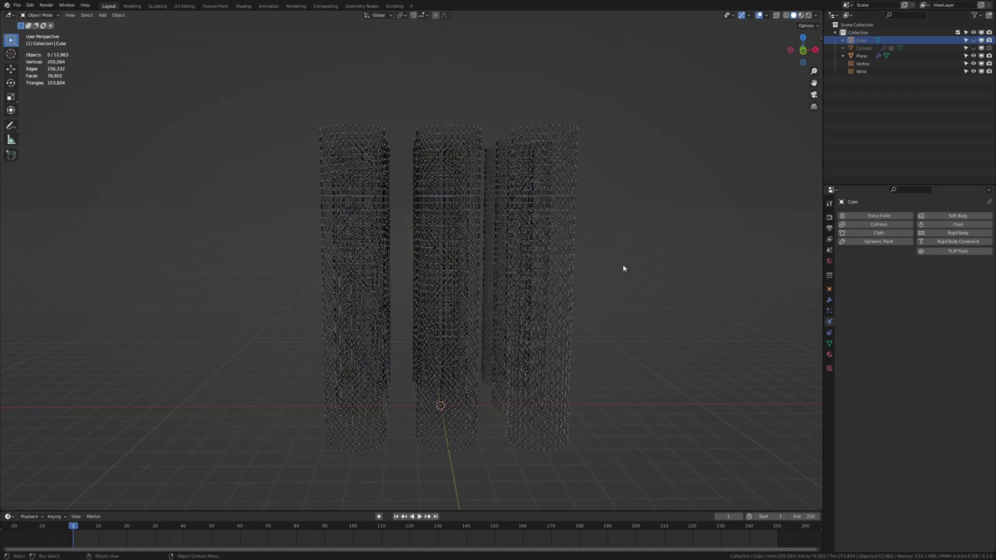
{"action": "key", "text": "KP_1"}
{"action": "scroll", "coordinate": [612, 364], "scroll_direction": "up", "scroll_amount": 3}
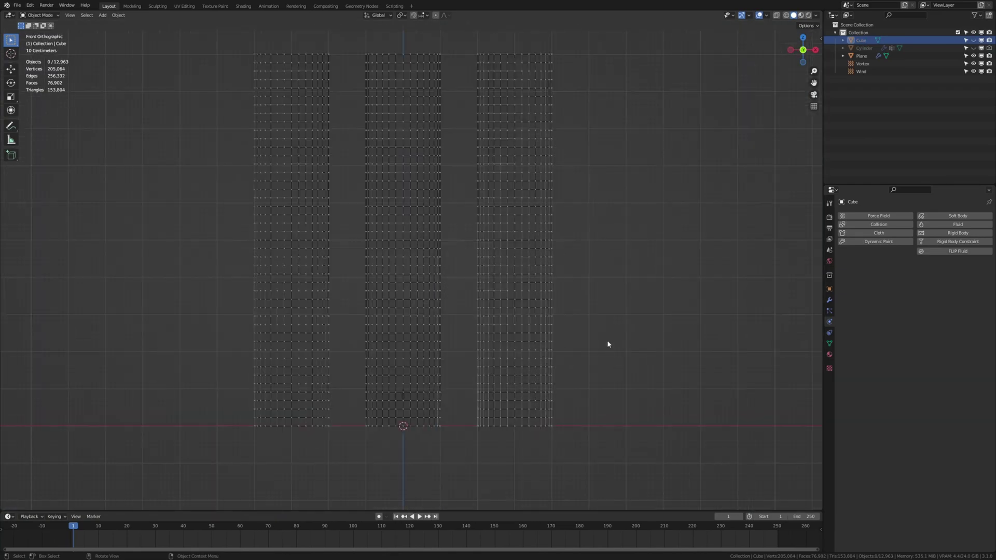
{"action": "key", "text": "space"}
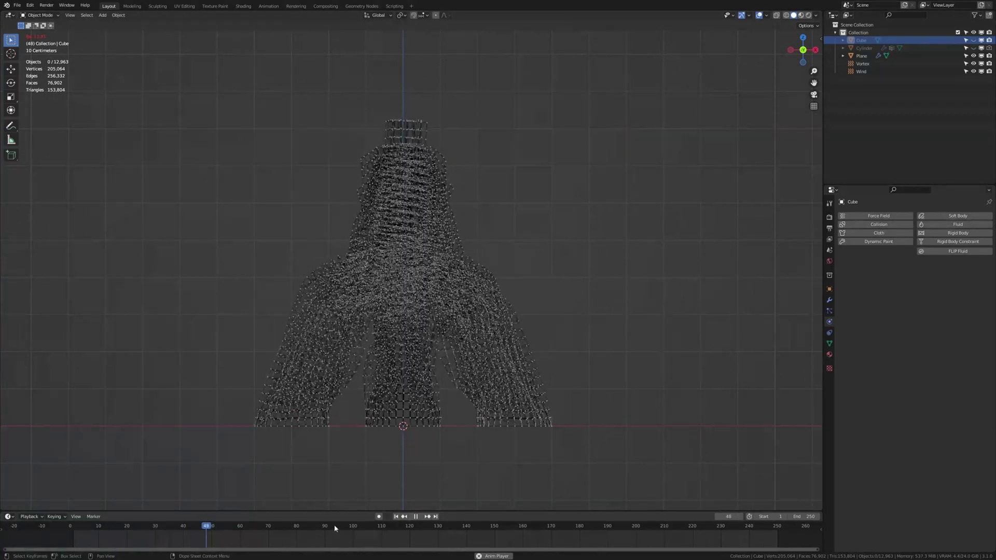
{"action": "key", "text": "space"}
{"action": "middle_click_drag", "start_coordinate": [363, 379], "coordinate": [297, 340]}
{"action": "scroll", "coordinate": [296, 331], "scroll_direction": "up", "scroll_amount": 3}
{"action": "key", "text": "shift+a"}
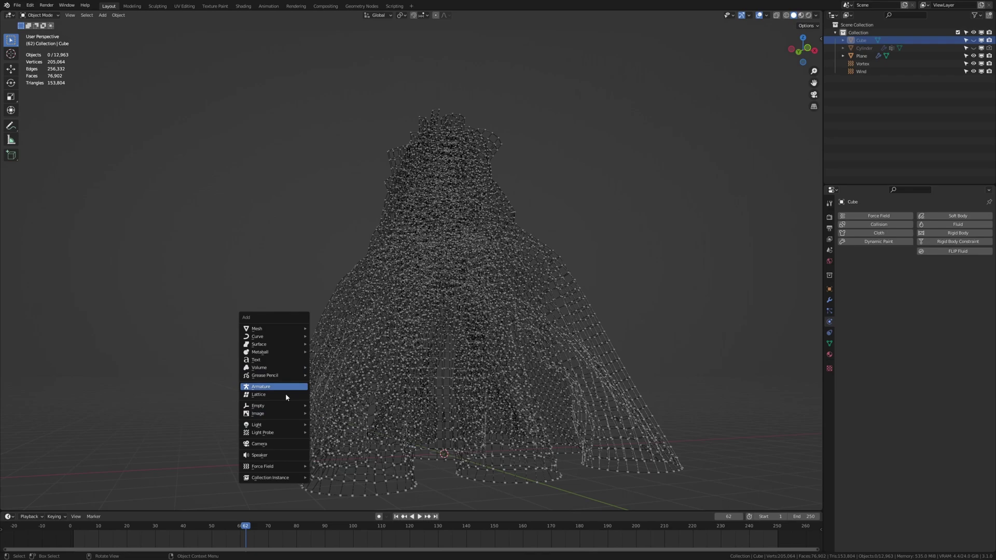
Add a camera aligned to a view looking up at the cloth, pulled back along its local Z
{"action": "left_click", "coordinate": [283, 444]}
{"action": "middle_click_drag", "start_coordinate": [378, 348], "coordinate": [382, 282]}
{"action": "middle_click_drag", "start_coordinate": [258, 271], "coordinate": [347, 279]}
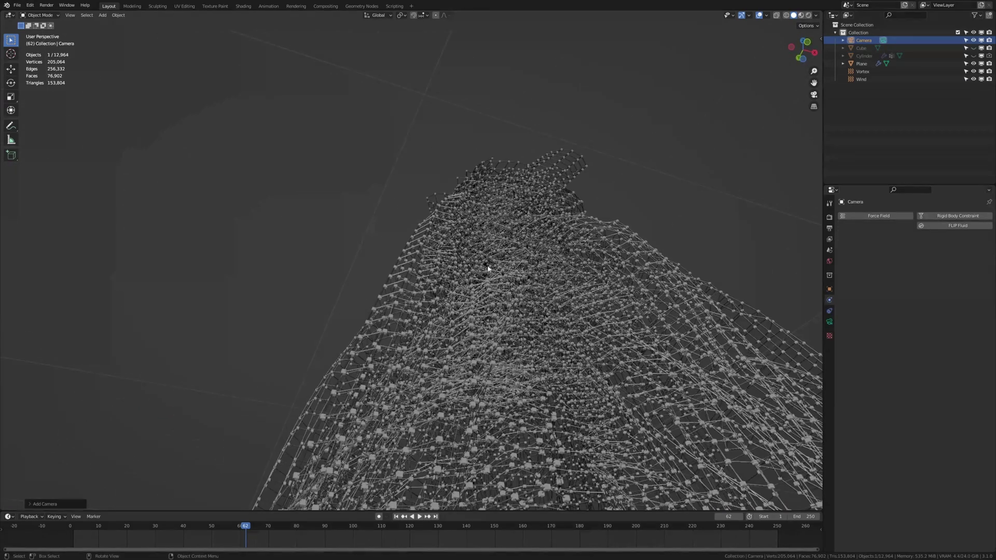
{"action": "middle_click_drag", "start_coordinate": [488, 268], "coordinate": [486, 252]}
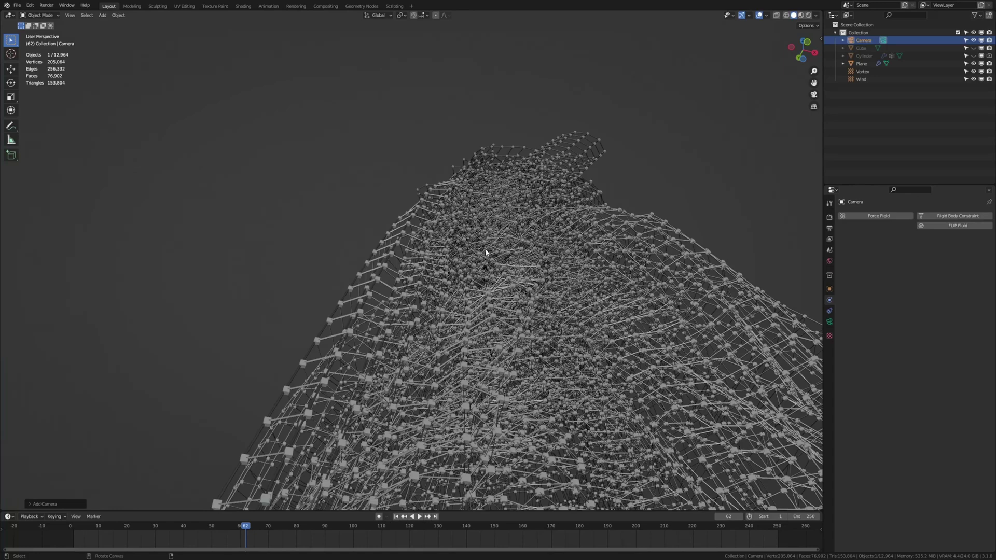
{"action": "key", "text": "ctrl+alt+KP_0"}
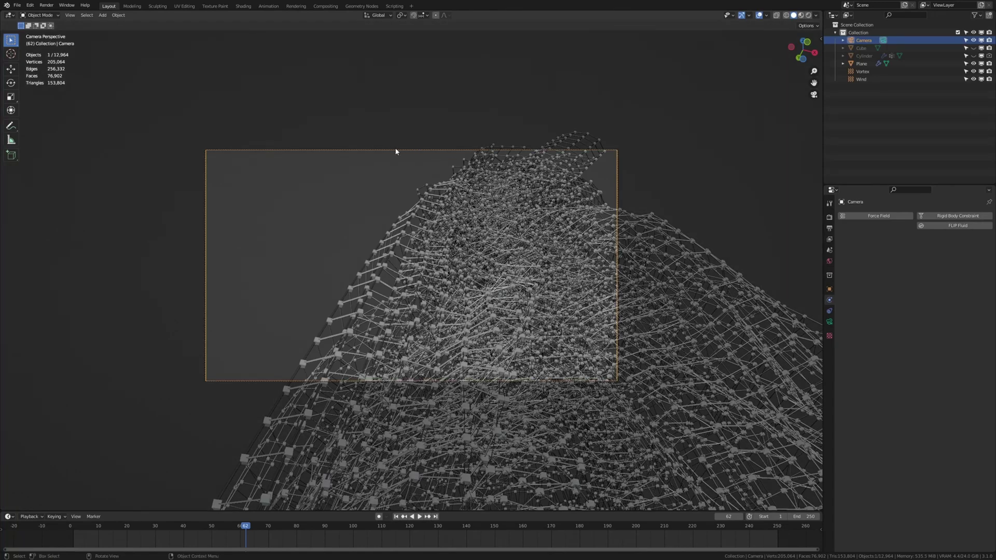
{"action": "key", "text": "g"}
{"action": "key", "text": "z"}
{"action": "key", "text": "z"}
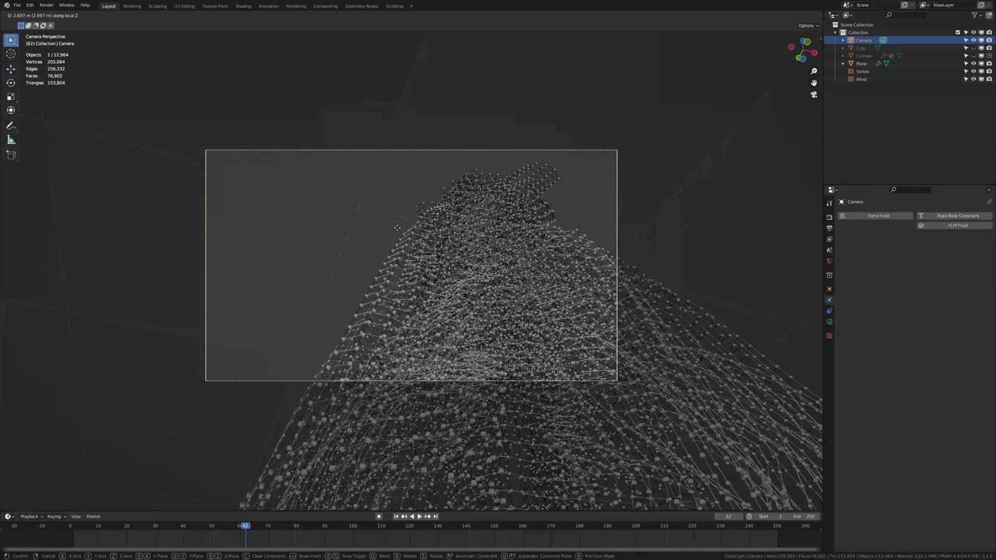
{"action": "left_click", "coordinate": [399, 236]}
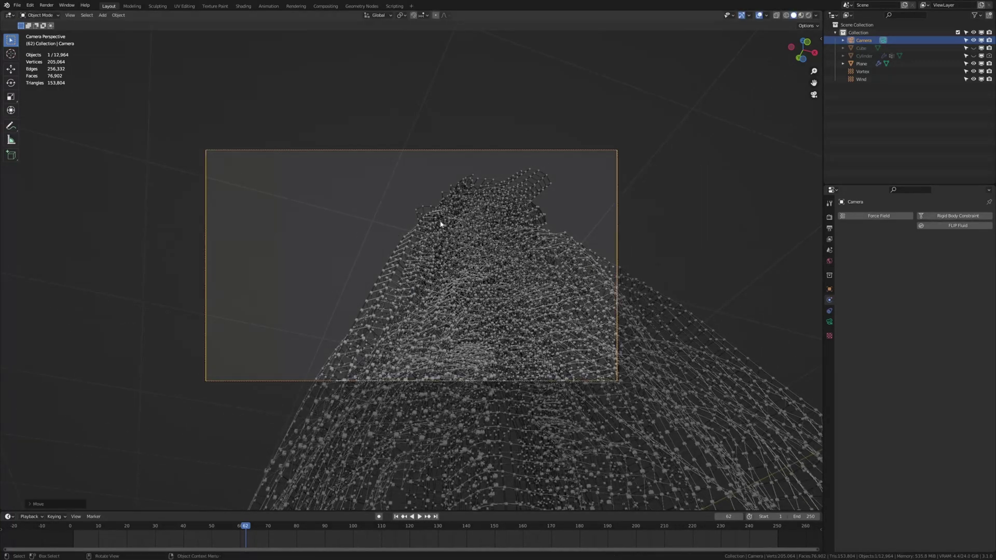
Unhide the volume cube and preview the scene in Rendered shading
{"action": "left_click", "coordinate": [973, 48]}
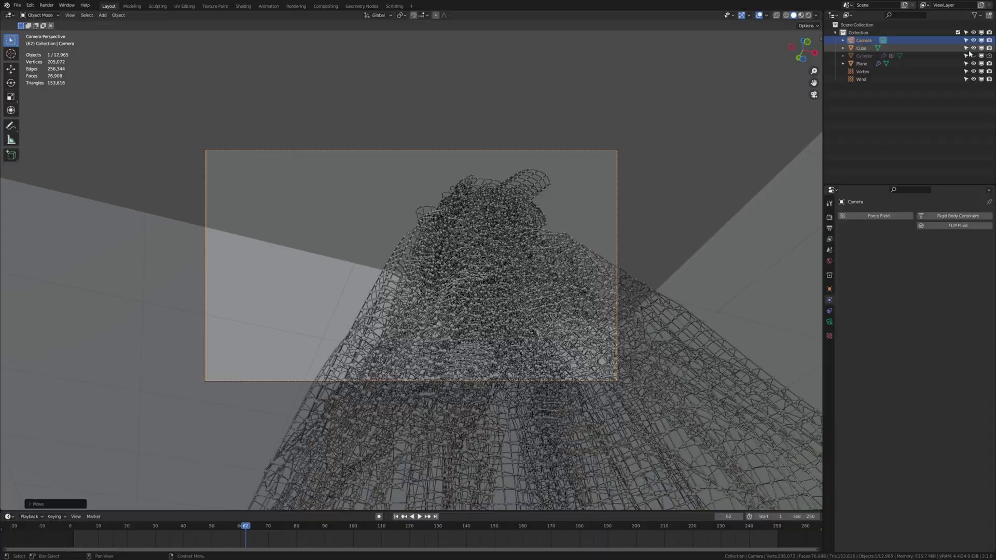
{"action": "left_click", "coordinate": [808, 16]}
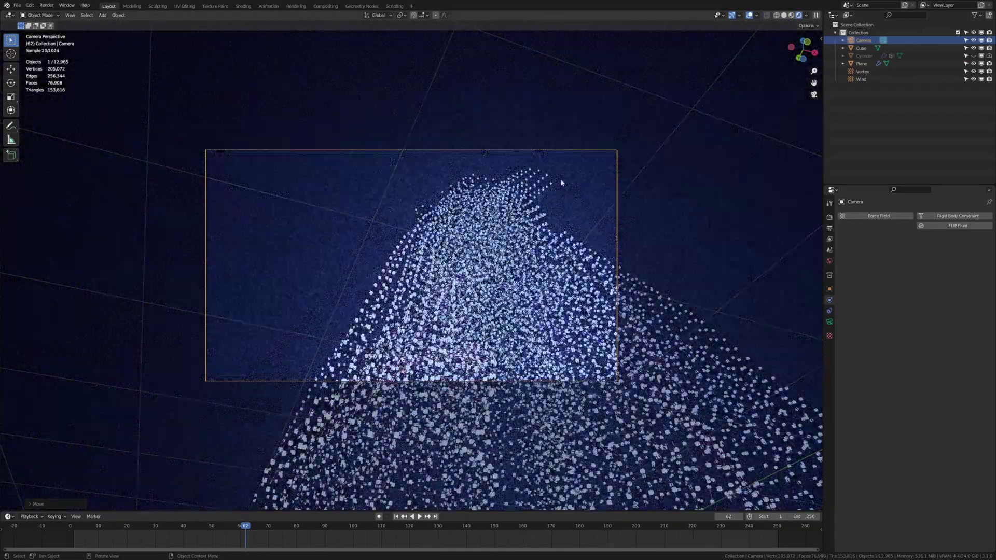
{"action": "middle_click_drag", "start_coordinate": [561, 183], "coordinate": [571, 224]}
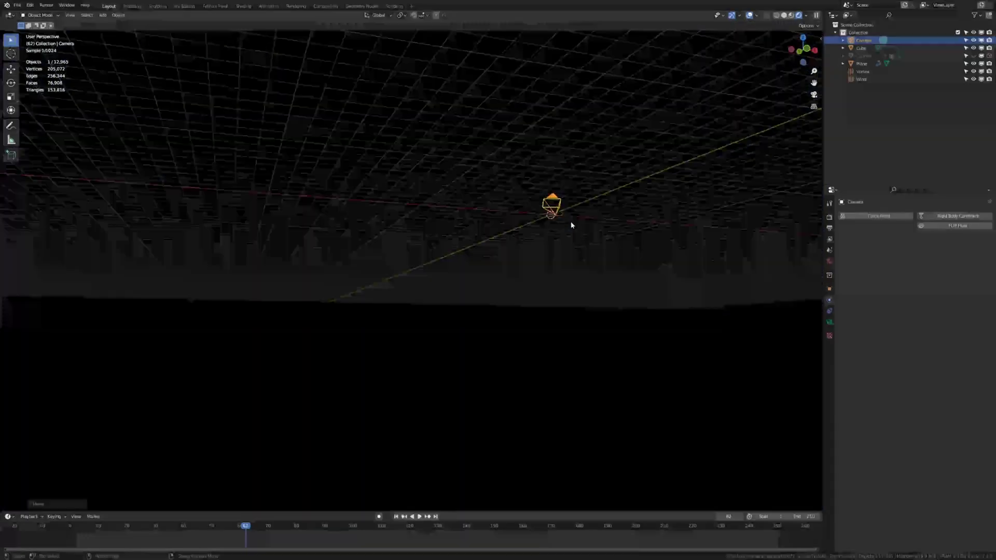
Add a spot light with 100000 W power and a light-blue colour
{"action": "key", "text": "shift+a"}
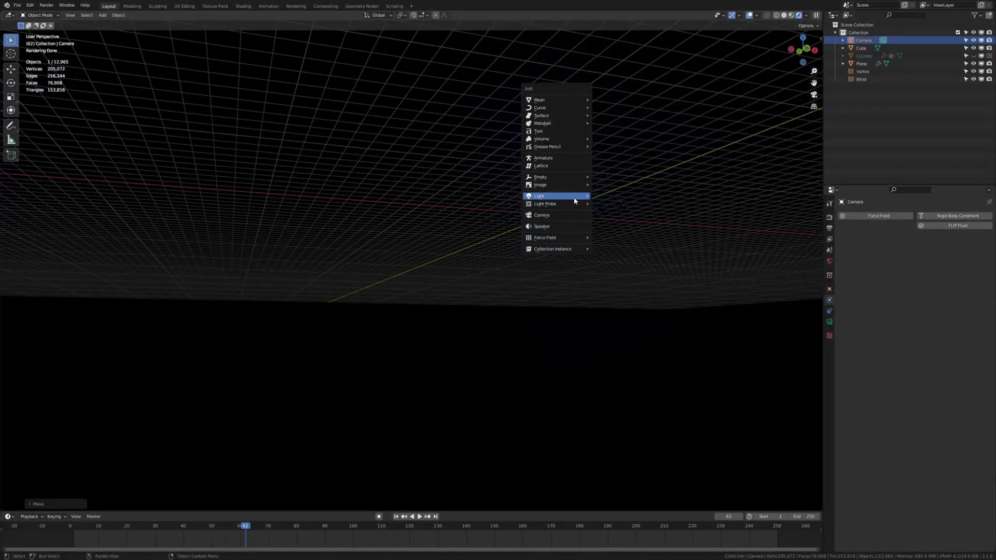
{"action": "mouse_move", "coordinate": [575, 200]}
{"action": "left_click", "coordinate": [608, 214]}
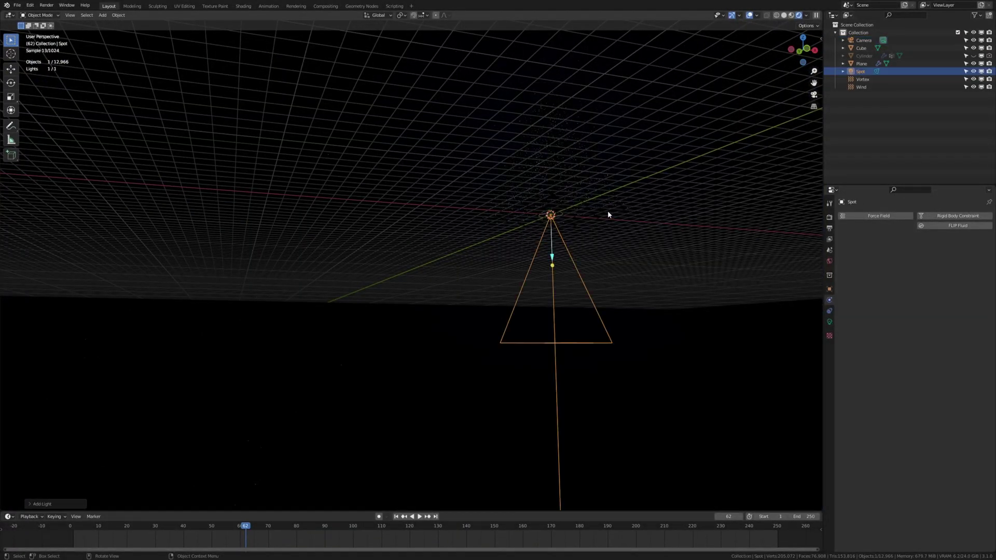
{"action": "left_click", "coordinate": [829, 322]}
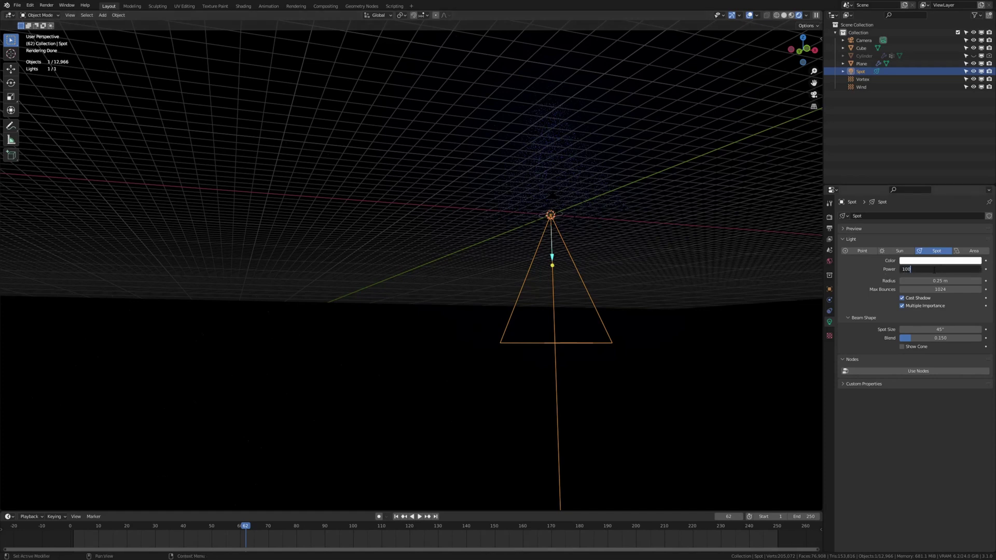
{"action": "key", "text": "Return"}
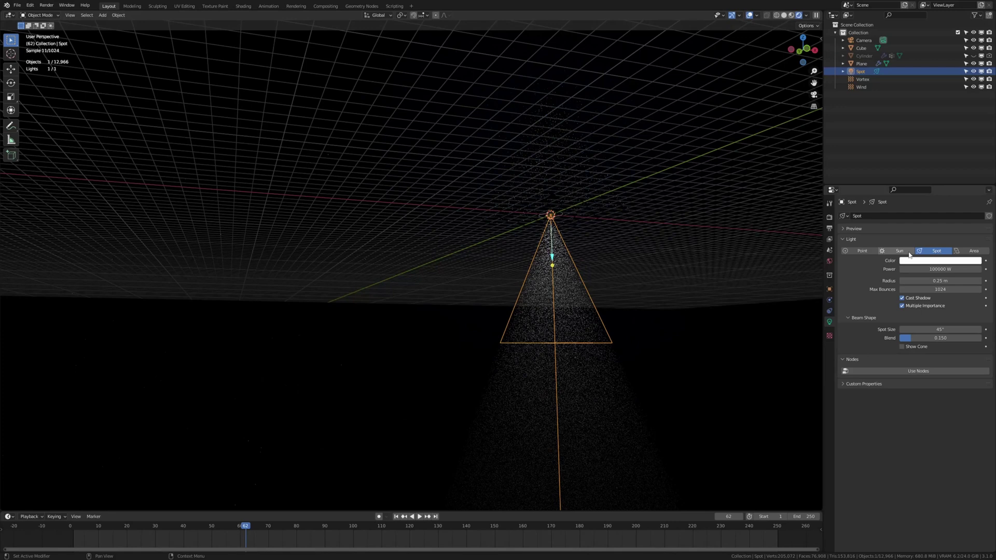
{"action": "left_click", "coordinate": [929, 261]}
{"action": "left_click", "coordinate": [946, 169]}
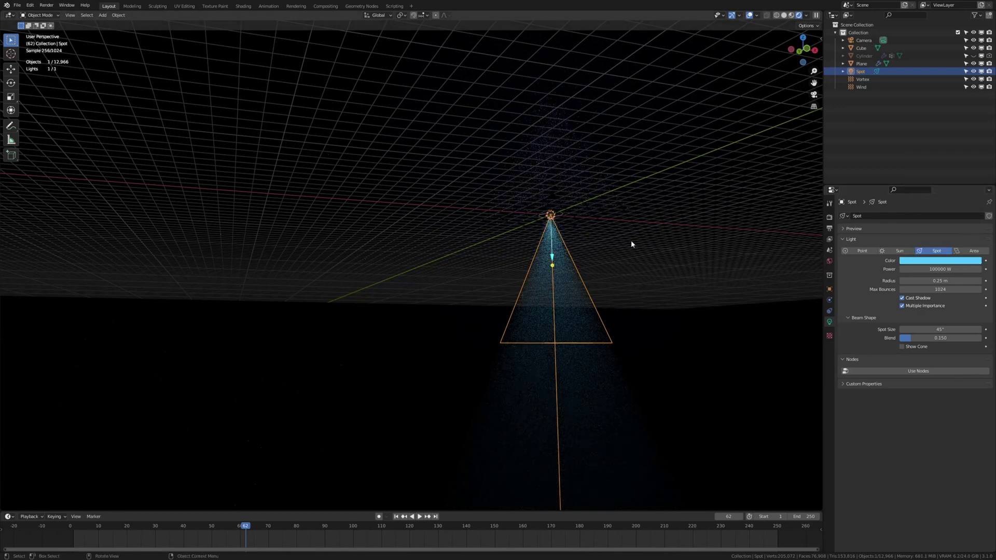
Flip the spot light 180° about Y so it points up, and view through the camera
{"action": "key", "text": "r"}
{"action": "type", "text": "y"}
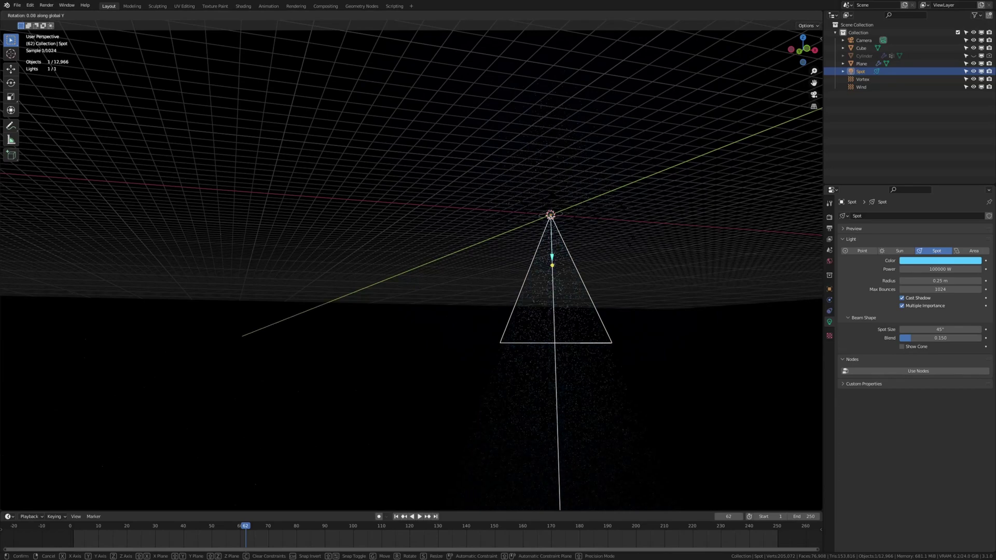
{"action": "type", "text": "180"}
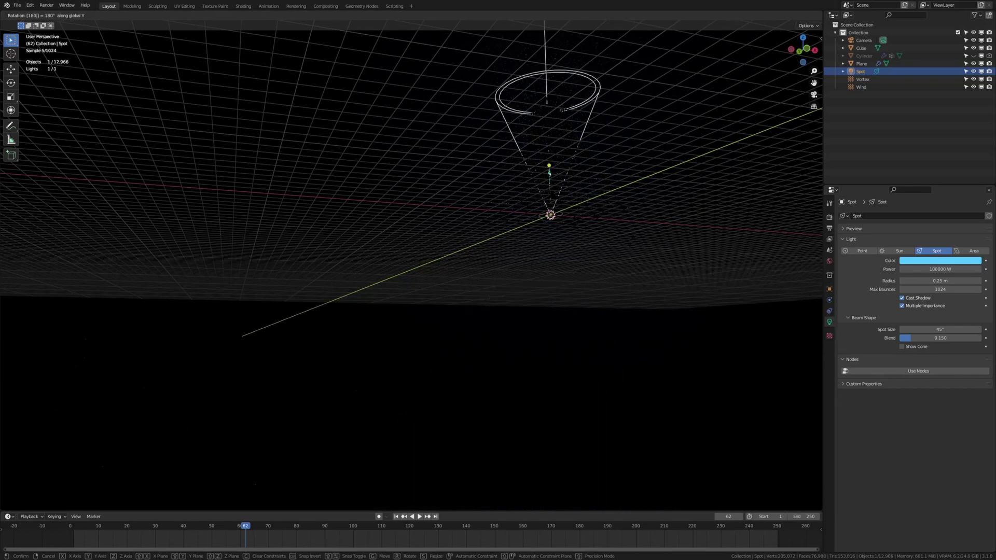
{"action": "key", "text": "Return"}
{"action": "key", "text": "KP_0"}
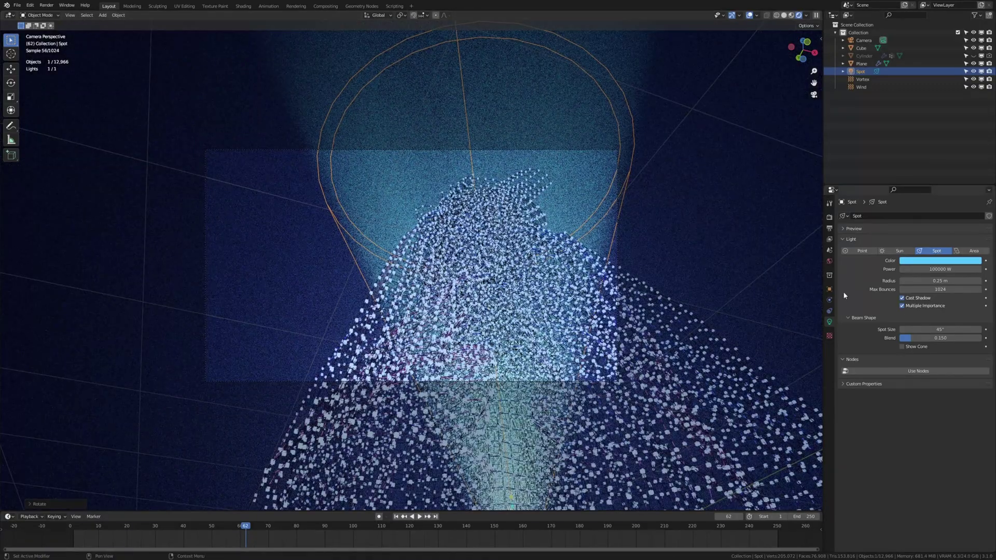
Drag the spot size to 117° and set the light radius to 15 m, re-entering it after an undo
{"action": "left_click_drag", "start_coordinate": [940, 329], "coordinate": [986, 329]}
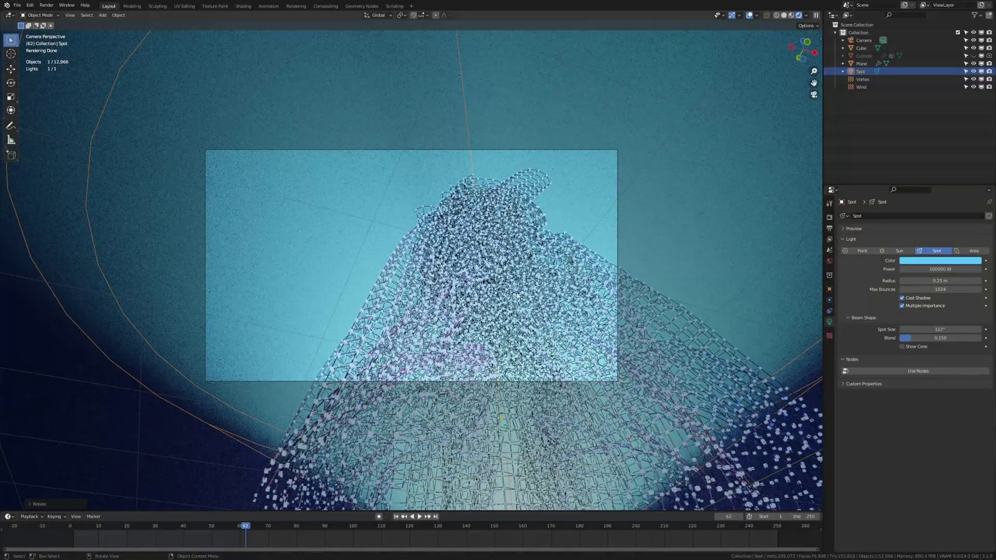
{"action": "left_click", "coordinate": [932, 281]}
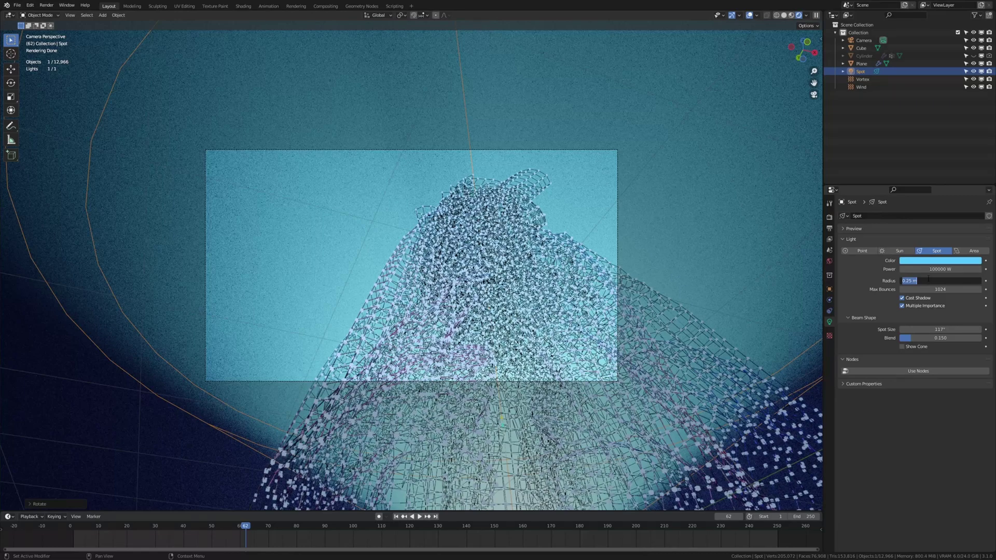
{"action": "type", "text": "15"}
{"action": "key", "text": "Return"}
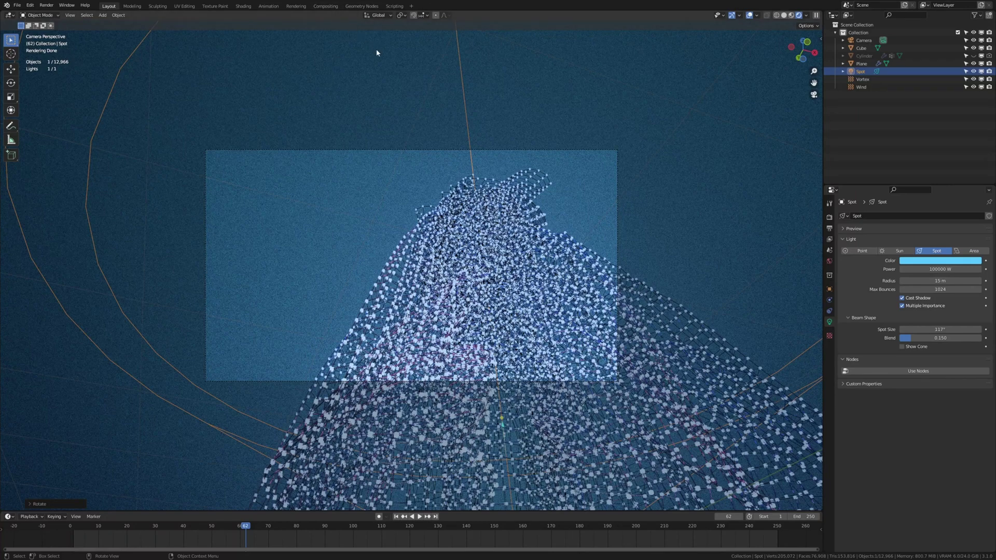
{"action": "key", "text": "ctrl+z"}
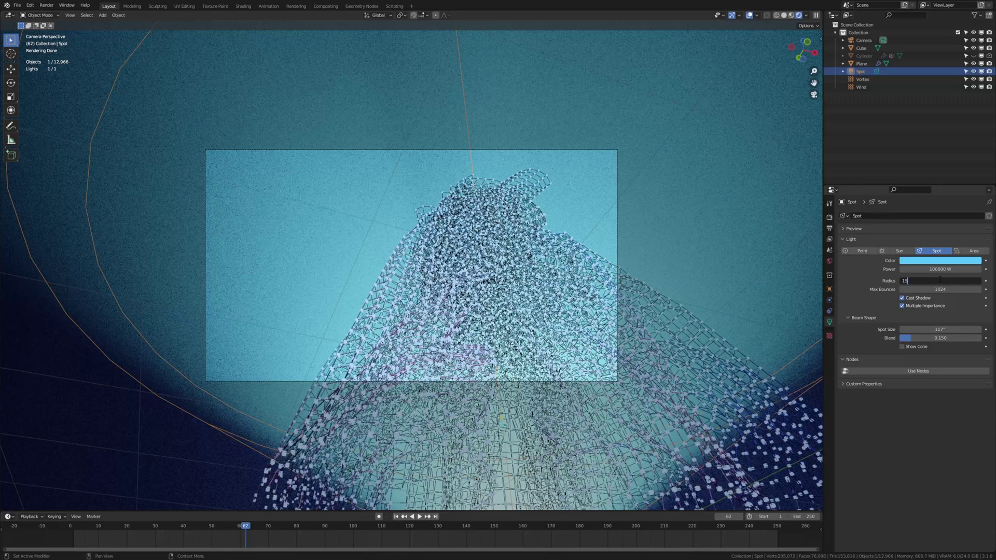
{"action": "left_click", "coordinate": [939, 279]}
{"action": "type", "text": "15"}
{"action": "key", "text": "Return"}
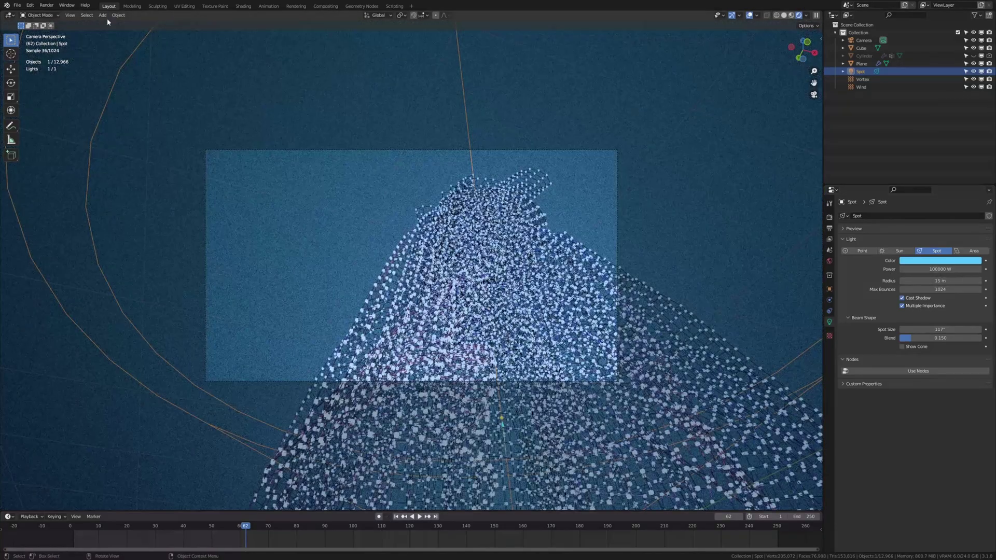
Add a 1 m Plain Axes Empty from the Shift+A Empty menu
{"action": "key", "text": "shift+a"}
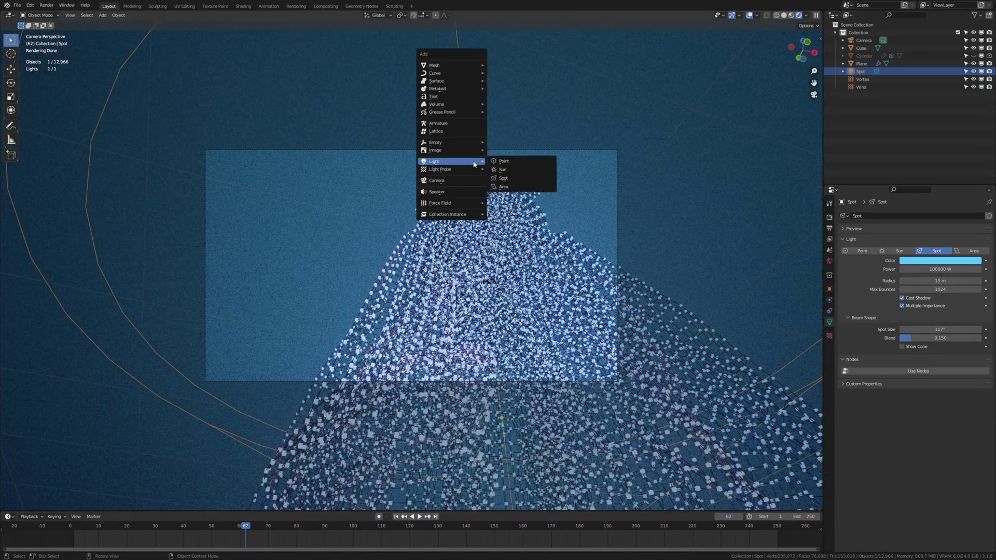
{"action": "mouse_move", "coordinate": [459, 141]}
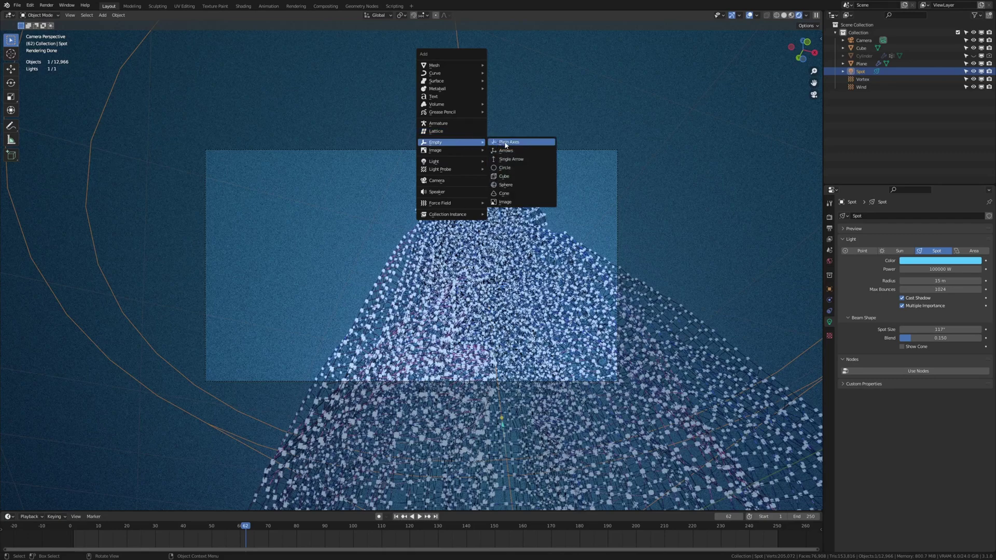
{"action": "left_click", "coordinate": [508, 144]}
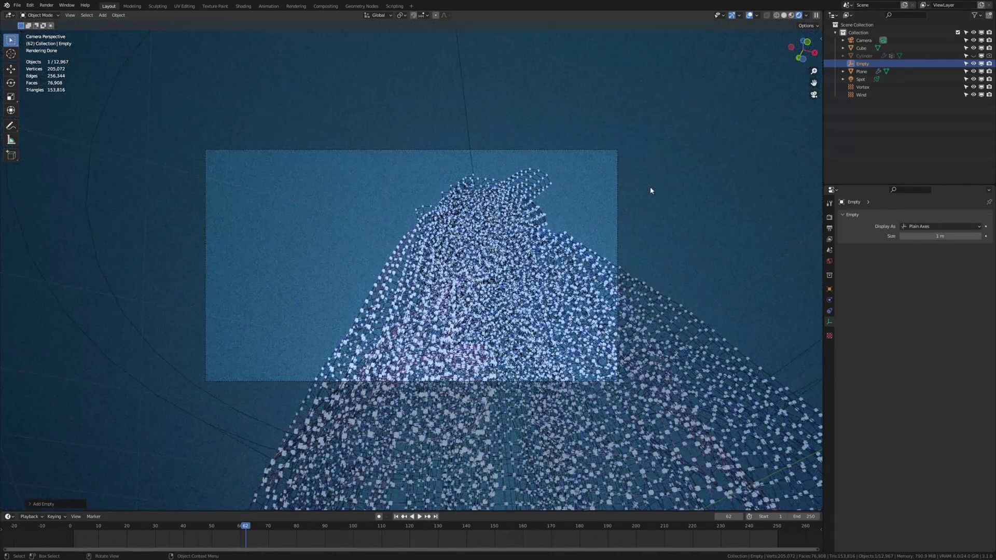
Select the camera, move it to a new position, then shift it vertically along Z
{"action": "left_click", "coordinate": [601, 150]}
{"action": "key", "text": "g"}
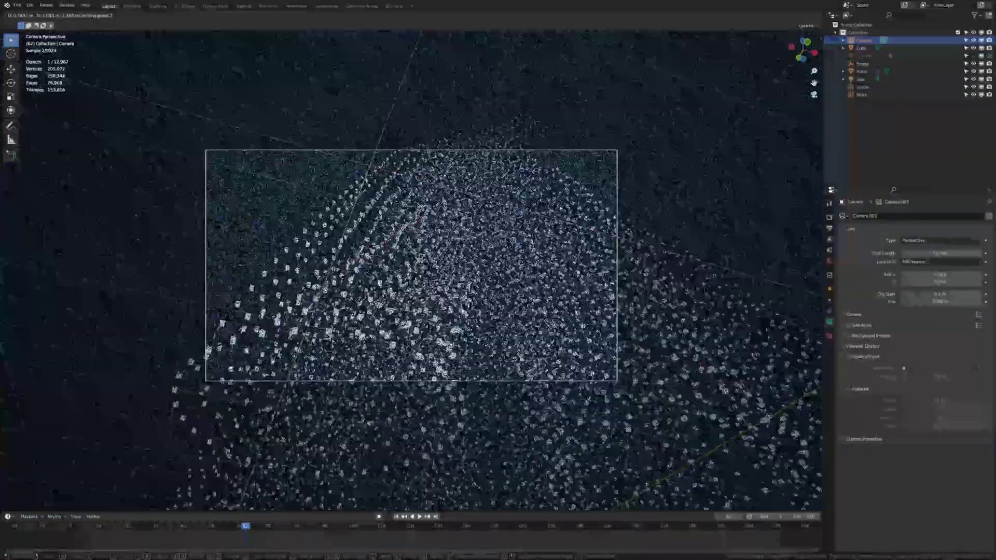
{"action": "left_click", "coordinate": [629, 235]}
{"action": "key", "text": "g"}
{"action": "key", "text": "z"}
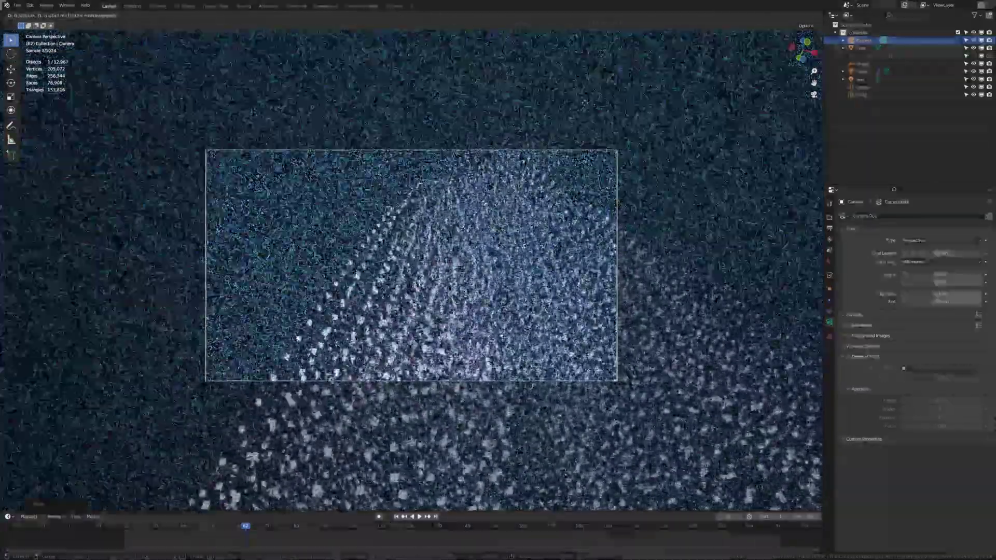
{"action": "left_click", "coordinate": [599, 132]}
Rotate the camera about its own axis, push it along its view direction, and select the Empty
{"action": "key", "text": "r"}
{"action": "key", "text": "z"}
{"action": "key", "text": "z"}
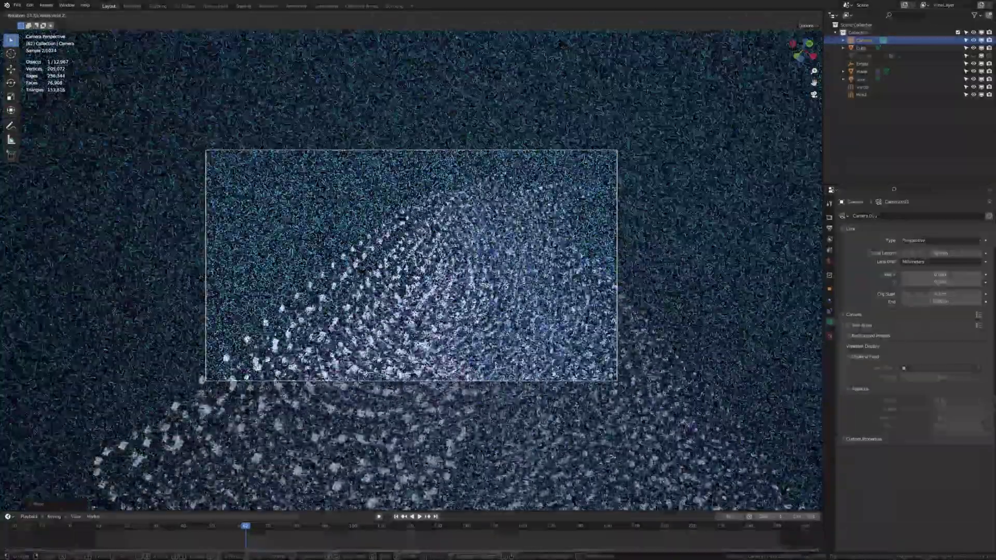
{"action": "left_click", "coordinate": [560, 65]}
{"action": "key", "text": "g"}
{"action": "key", "text": "z"}
{"action": "key", "text": "z"}
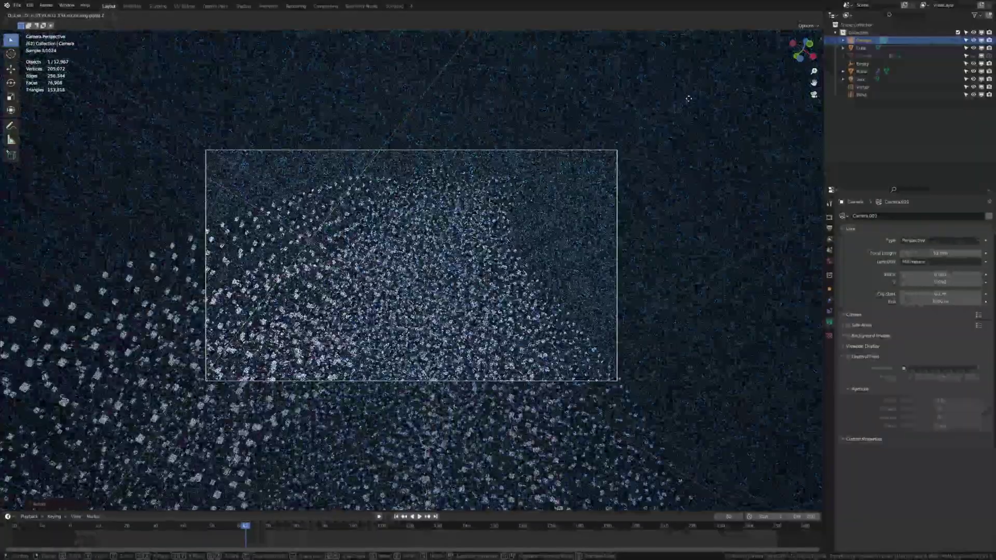
{"action": "left_click", "coordinate": [689, 104]}
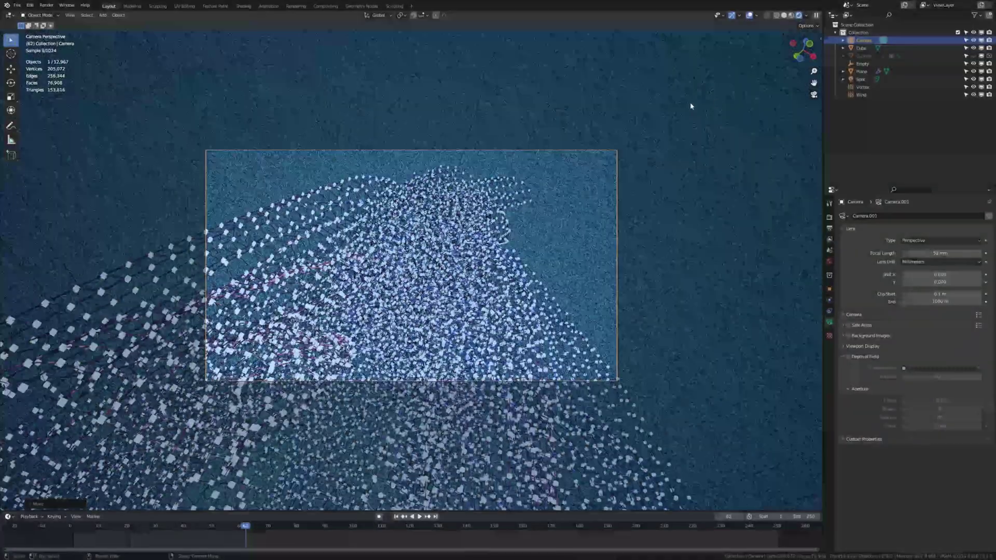
{"action": "left_click", "coordinate": [862, 64]}
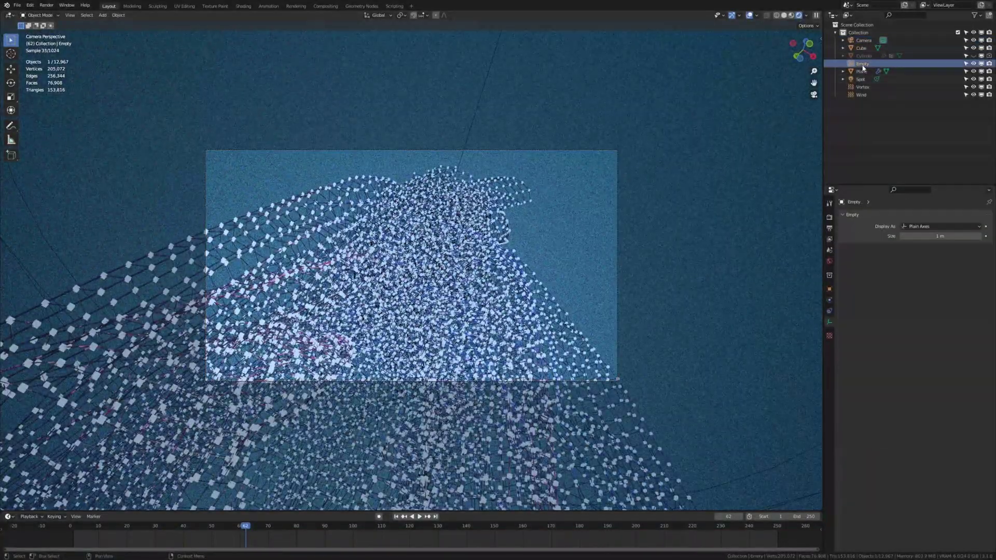
Switch to Solid shading, hide the Cube, and select the Empty
{"action": "left_click", "coordinate": [784, 15]}
{"action": "left_click", "coordinate": [677, 199]}
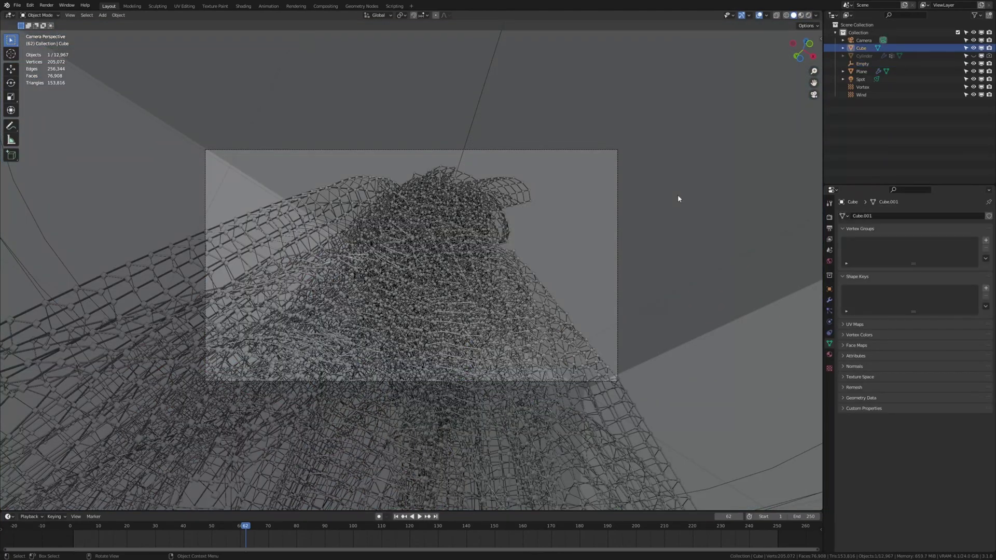
{"action": "key", "text": "h"}
{"action": "middle_click_drag", "start_coordinate": [528, 252], "coordinate": [700, 231]}
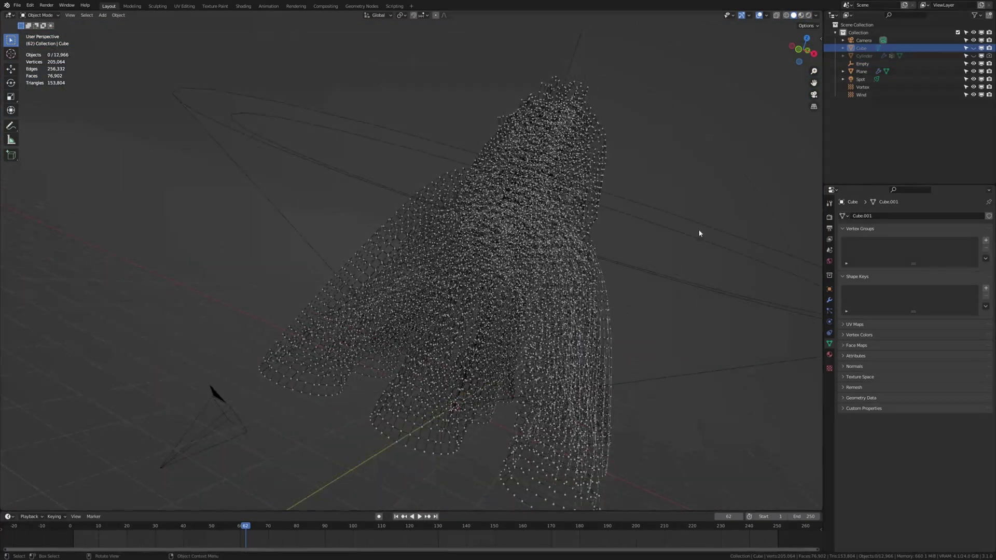
{"action": "left_click", "coordinate": [862, 64]}
{"action": "middle_click_drag", "start_coordinate": [709, 197], "coordinate": [532, 313]}
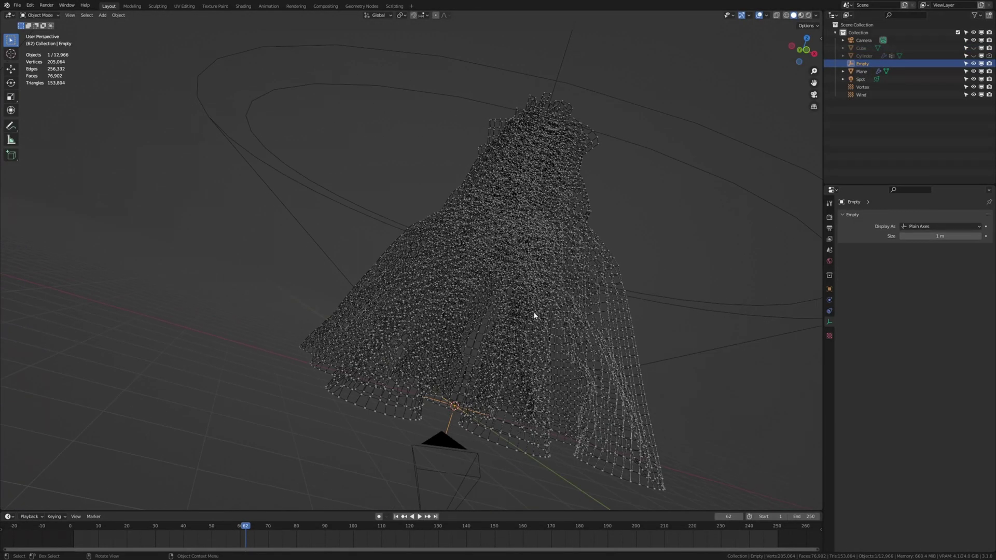
Move the Empty on the ground plane toward the camera and check the camera view
{"action": "key", "text": "g"}
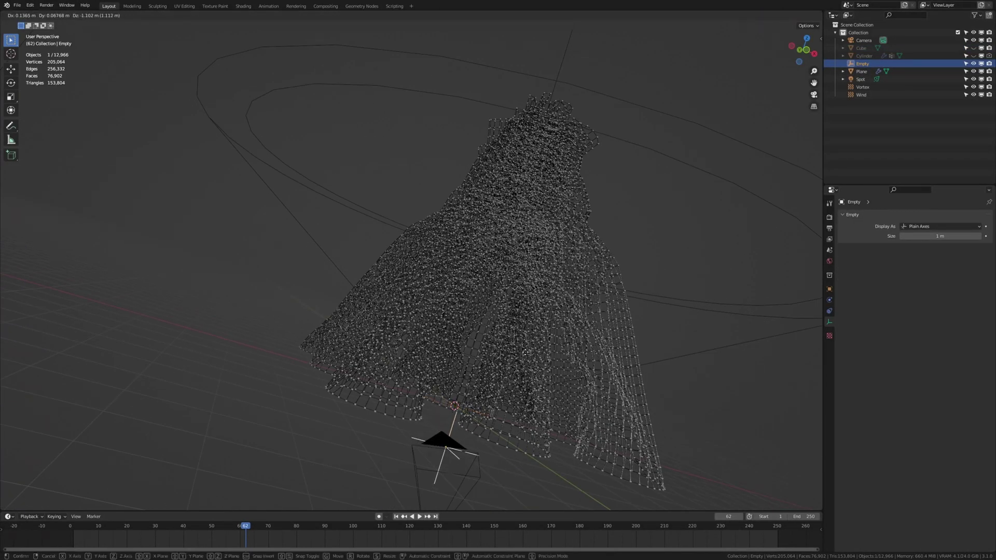
{"action": "key", "text": "shift+z"}
{"action": "left_click", "coordinate": [516, 335]}
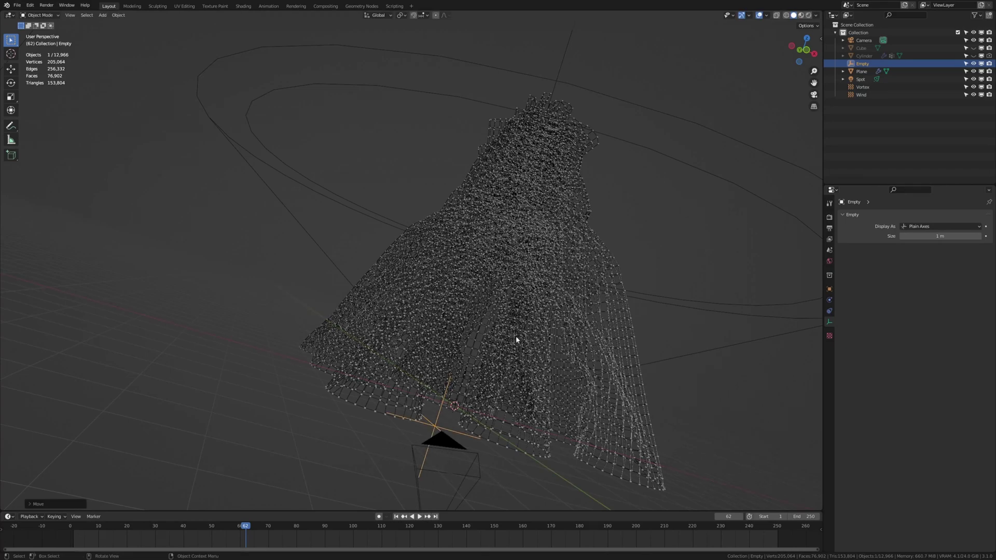
{"action": "middle_click_drag", "start_coordinate": [516, 335], "coordinate": [557, 350]}
{"action": "key", "text": "g"}
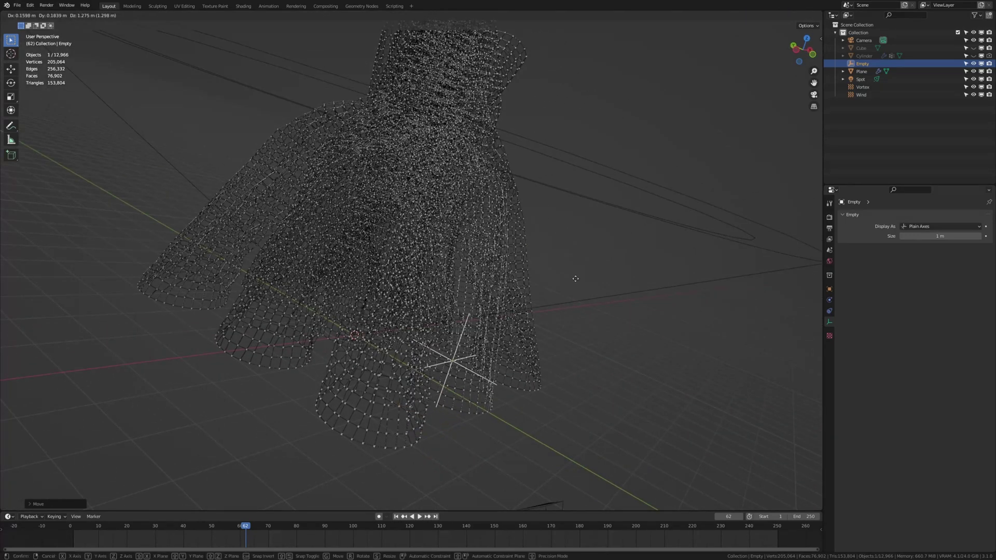
{"action": "left_click", "coordinate": [563, 193]}
{"action": "key", "text": "KP_0"}
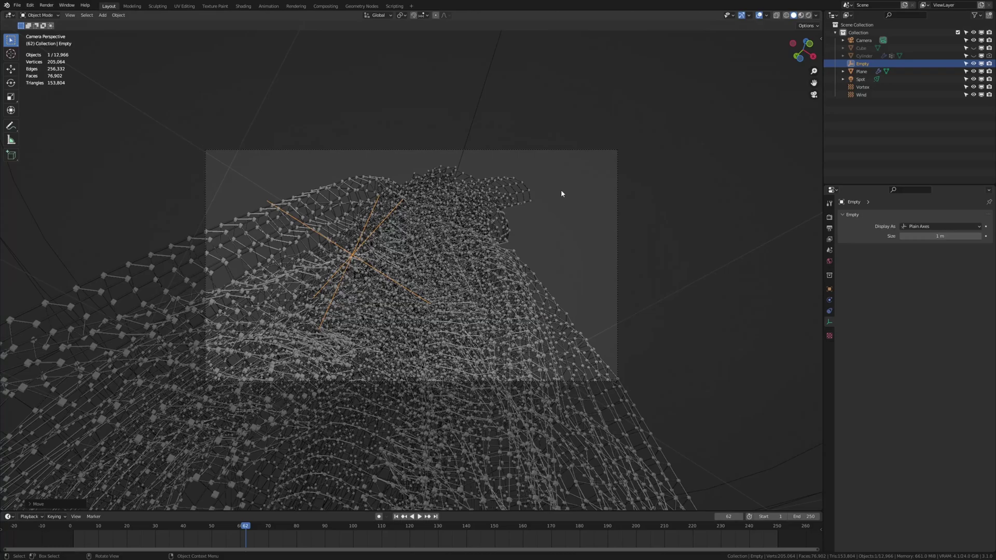
Reposition the Empty into the camera's framing again and enable Material Preview shading
{"action": "key", "text": "g"}
{"action": "key", "text": "shift+z"}
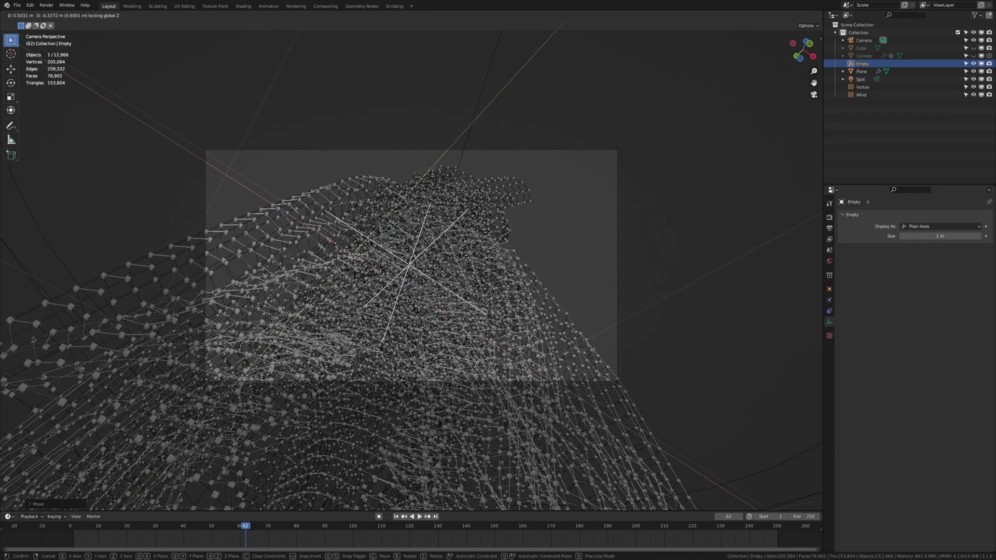
{"action": "left_click", "coordinate": [477, 292]}
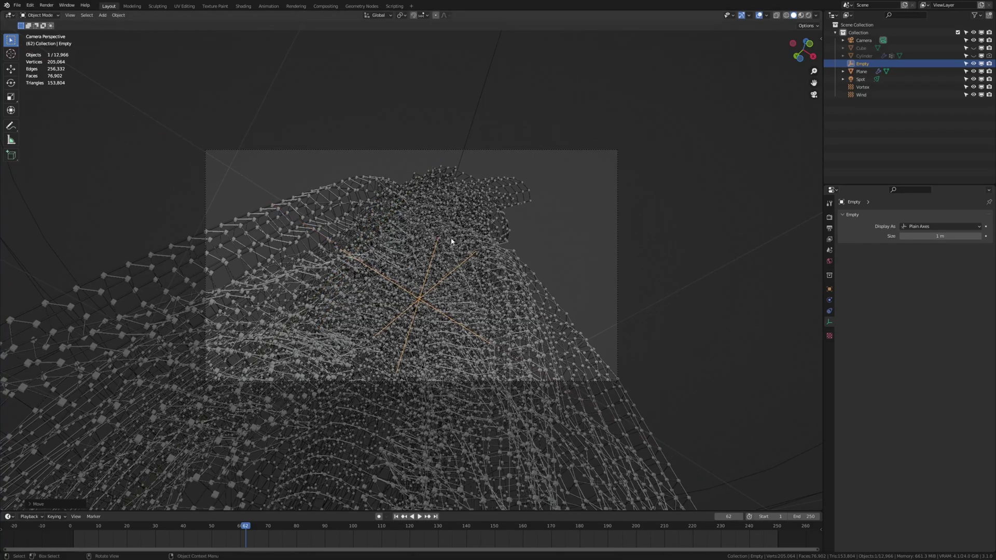
{"action": "middle_click_drag", "start_coordinate": [451, 242], "coordinate": [456, 335]}
{"action": "key", "text": "g"}
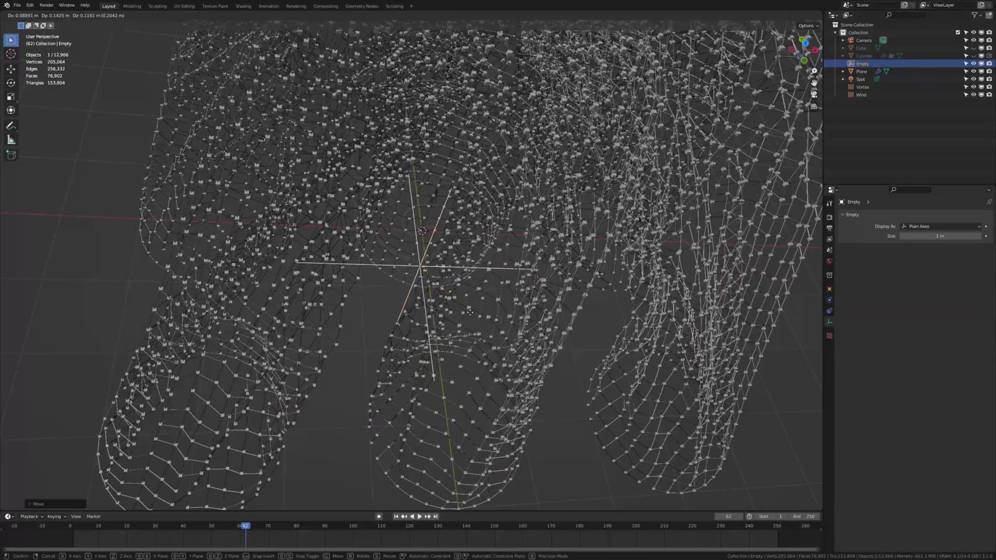
{"action": "left_click", "coordinate": [470, 312]}
{"action": "key", "text": "KP_0"}
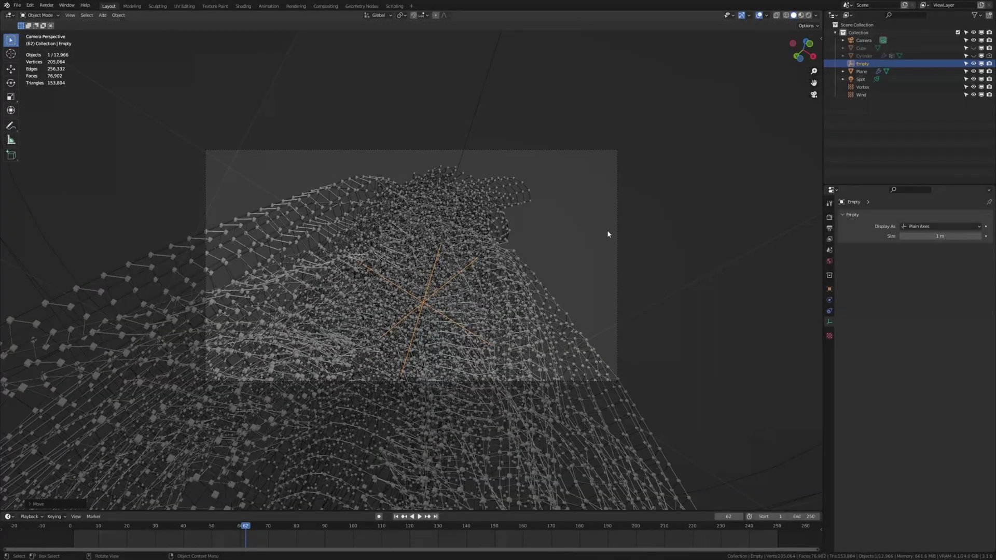
{"action": "left_click", "coordinate": [802, 15]}
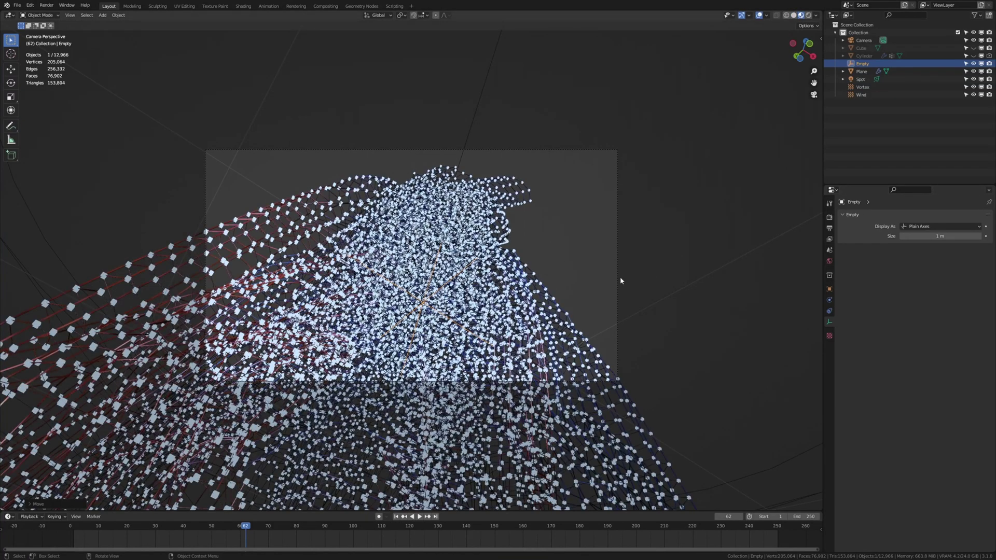
Enable camera depth of field focused on the Empty with an F-Stop of 1.0
{"action": "left_click", "coordinate": [621, 281]}
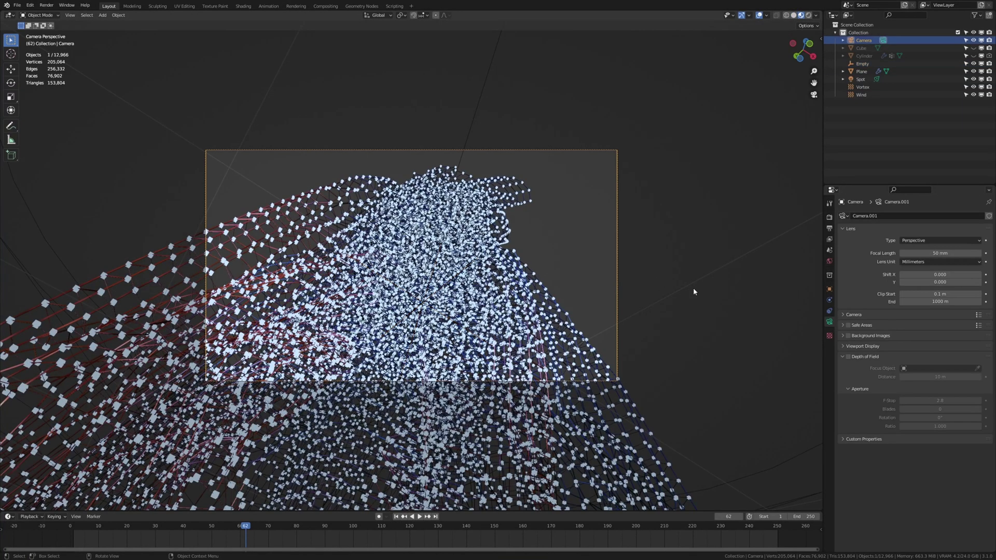
{"action": "left_click", "coordinate": [848, 357]}
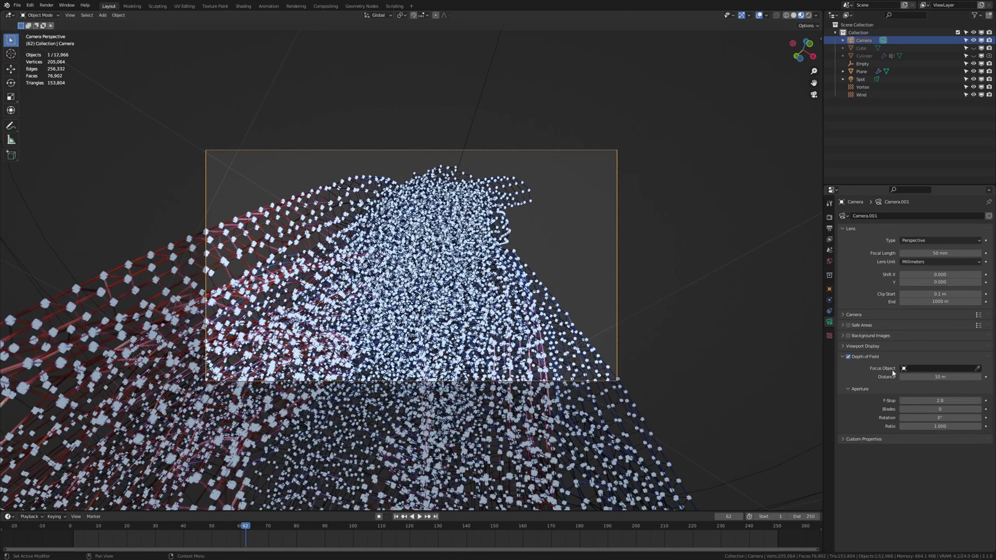
{"action": "left_click", "coordinate": [939, 369]}
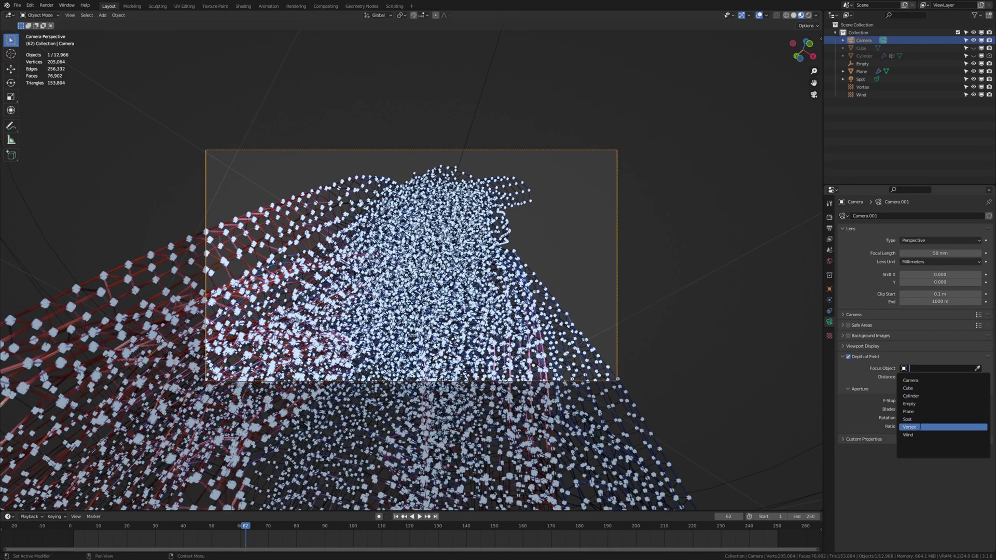
{"action": "left_click", "coordinate": [913, 404]}
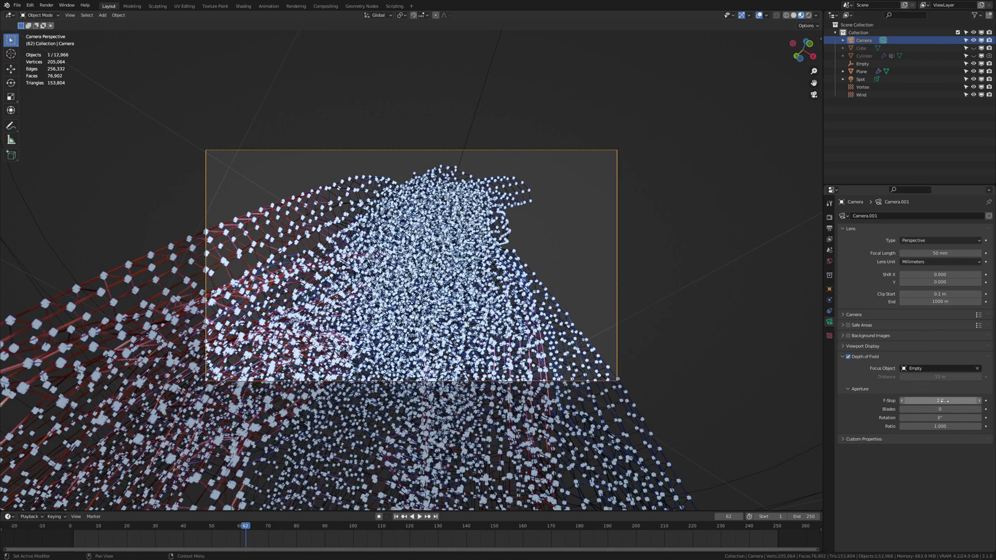
{"action": "left_click", "coordinate": [946, 401]}
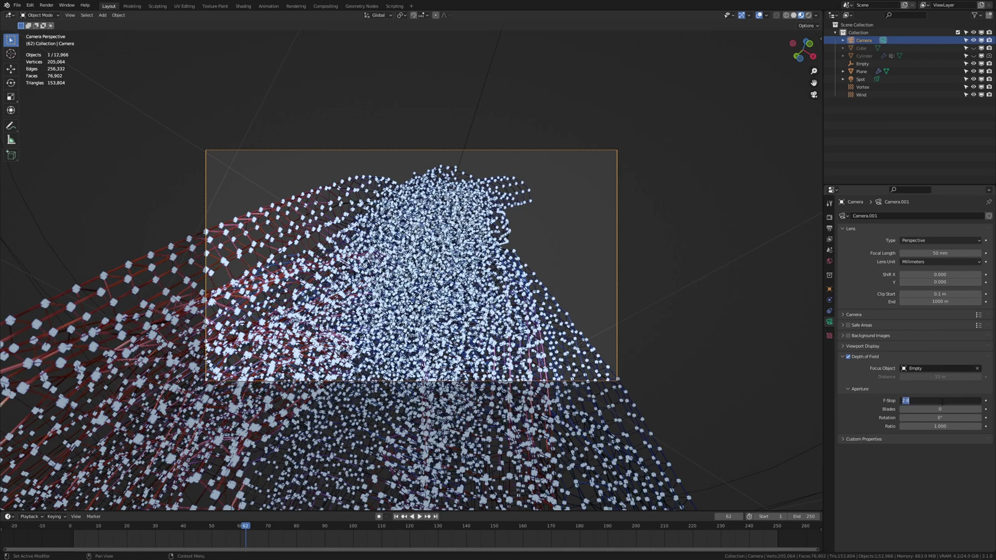
{"action": "key", "text": "Return"}
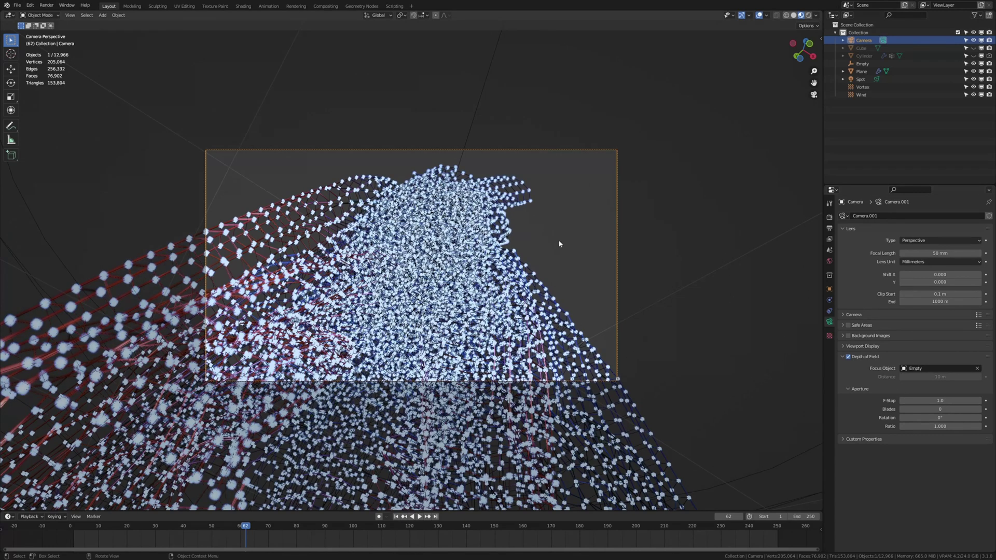
{"action": "scroll", "coordinate": [463, 204], "scroll_direction": "up", "scroll_amount": 3}
{"action": "scroll", "coordinate": [411, 292], "scroll_direction": "down", "scroll_amount": 1}
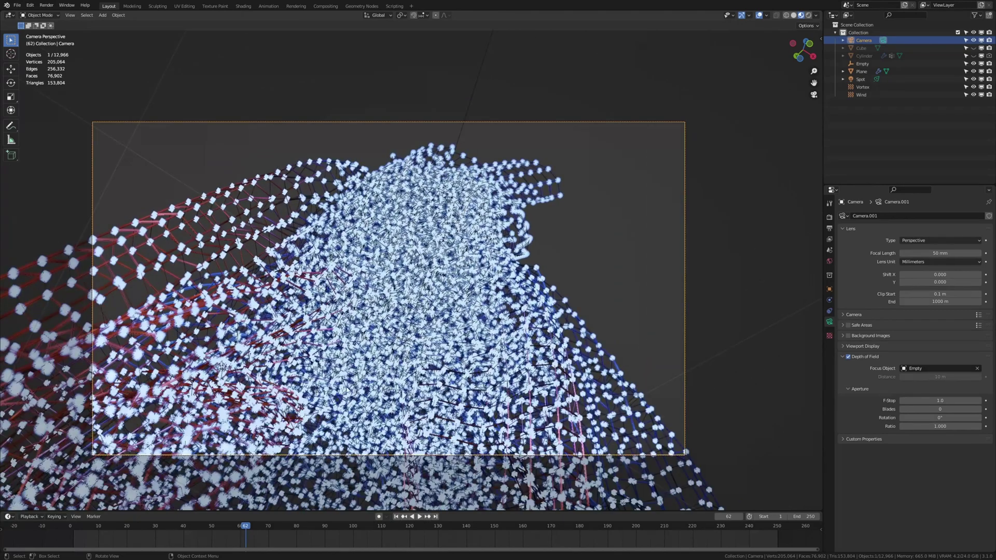
Switch to Rendered shading, select the Cube, and turn viewport overlays off
{"action": "left_click", "coordinate": [808, 15]}
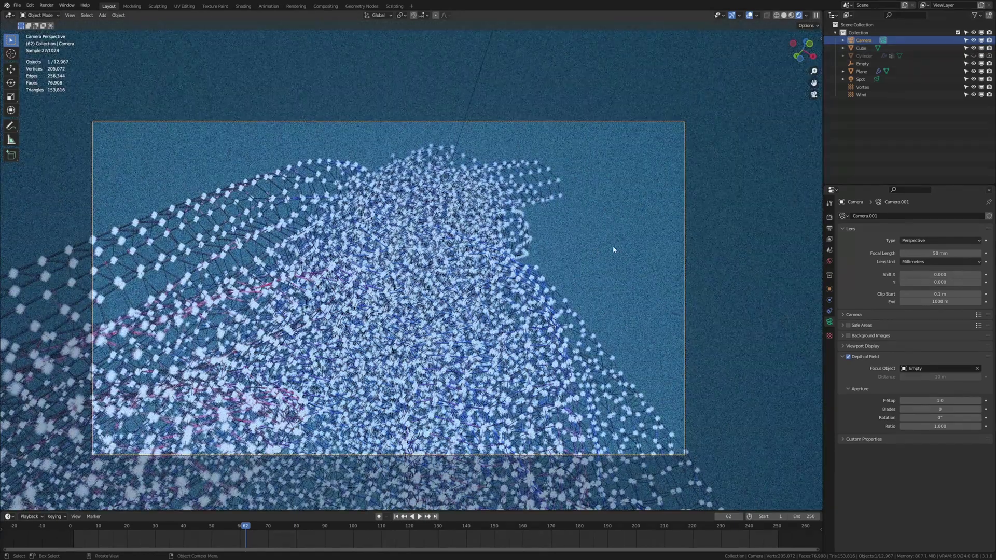
{"action": "left_click", "coordinate": [614, 249]}
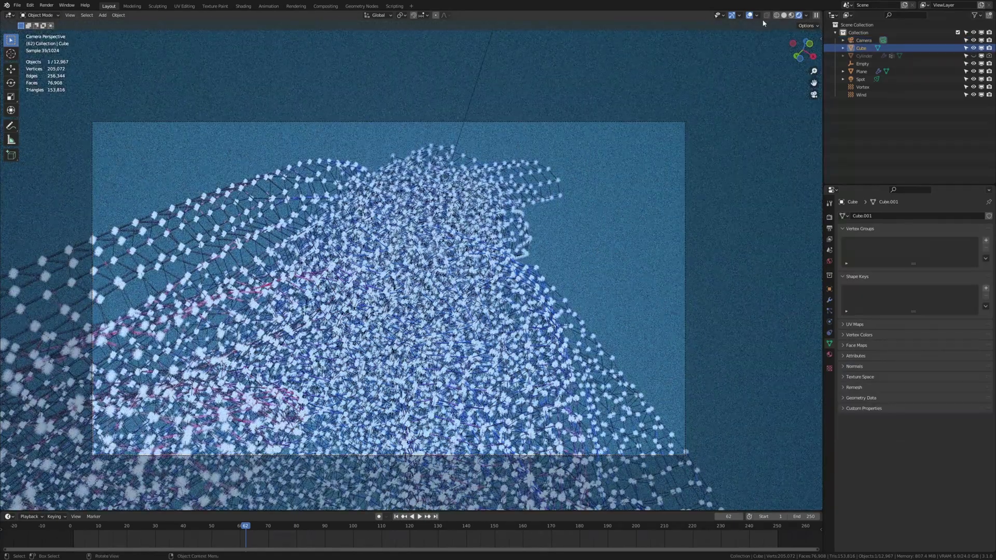
{"action": "left_click", "coordinate": [749, 16]}
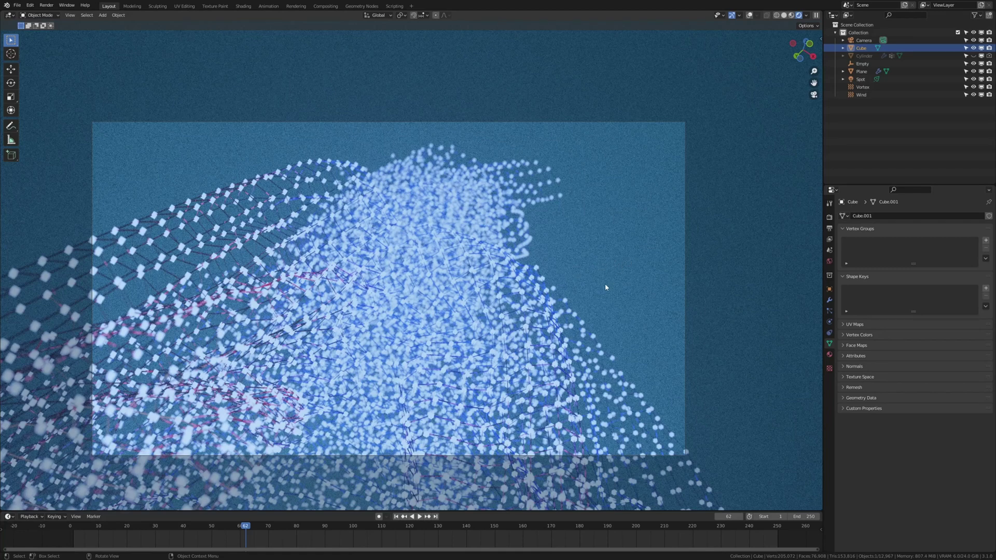
Set Render Max Samples to 256 (128*2) and expand Denoise to see the denoiser choices
{"action": "left_click", "coordinate": [829, 217]}
{"action": "left_click", "coordinate": [951, 330]}
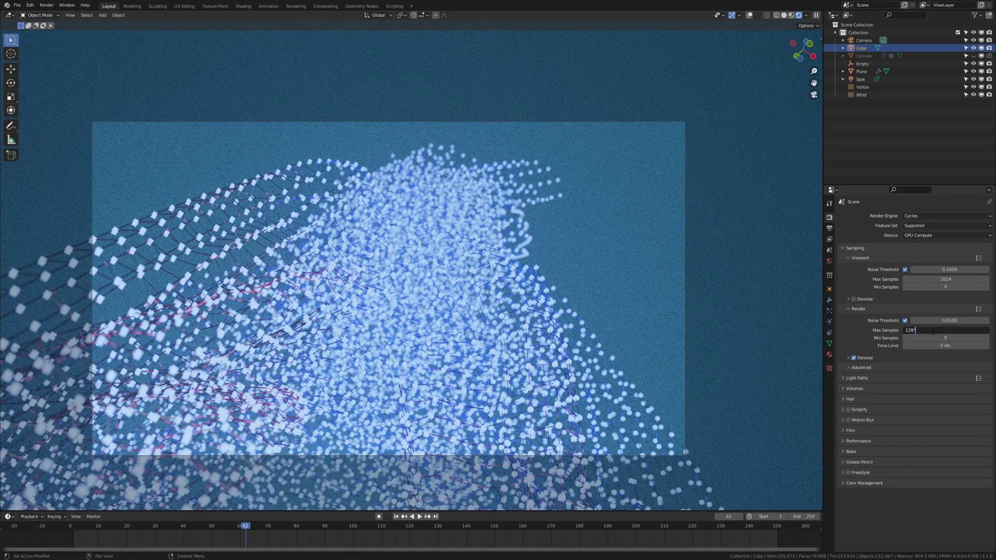
{"action": "key", "text": "Return"}
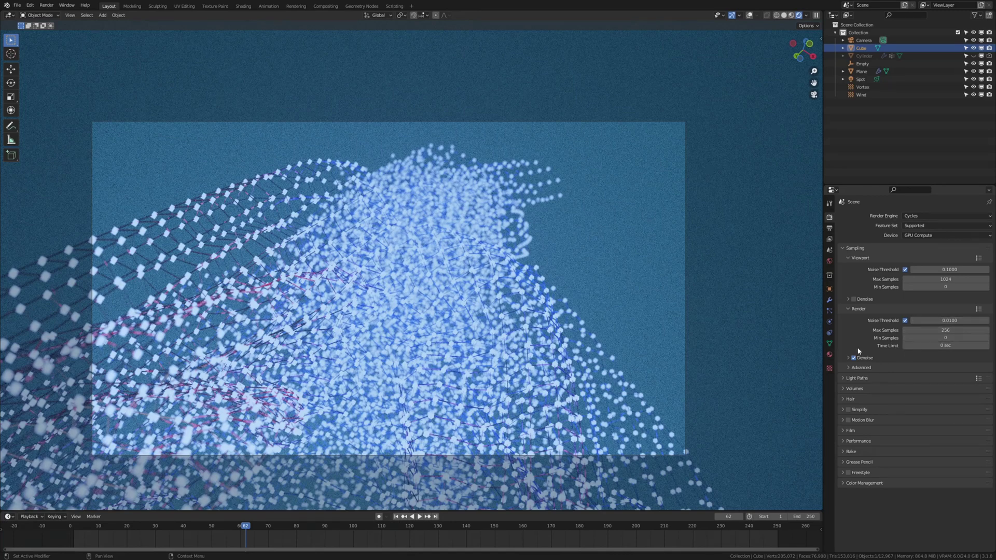
{"action": "left_click", "coordinate": [849, 358]}
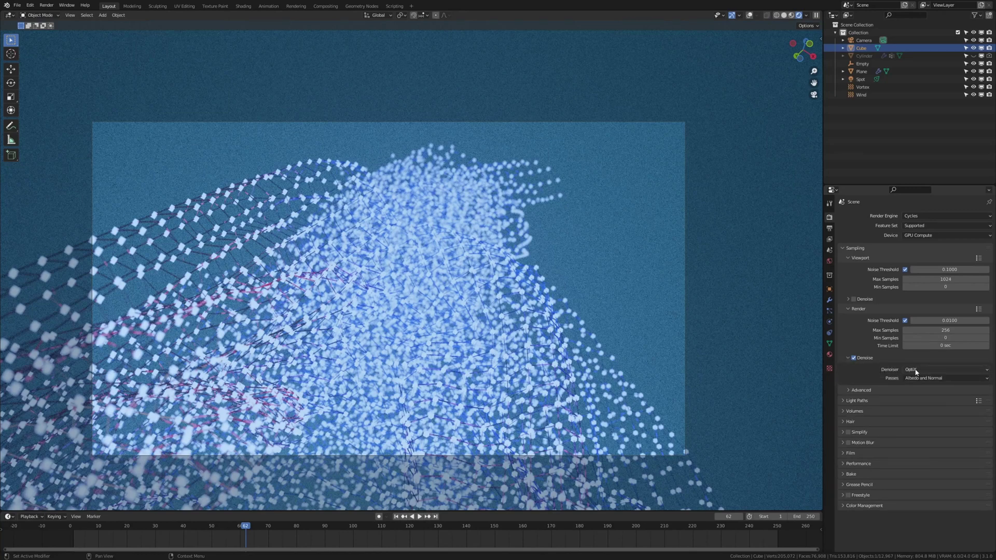
{"action": "left_click", "coordinate": [915, 370]}
Open Compositing, zoom on the Render Layers–Denoise–Composite nodes, and keep Prefilter on Accurate
{"action": "left_click", "coordinate": [327, 6]}
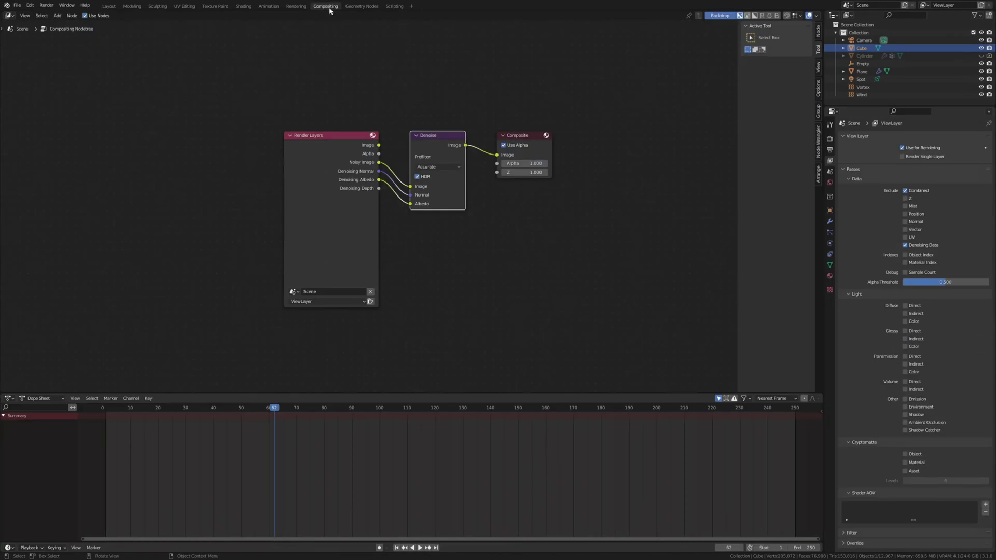
{"action": "scroll", "coordinate": [457, 173], "scroll_direction": "up", "scroll_amount": 1}
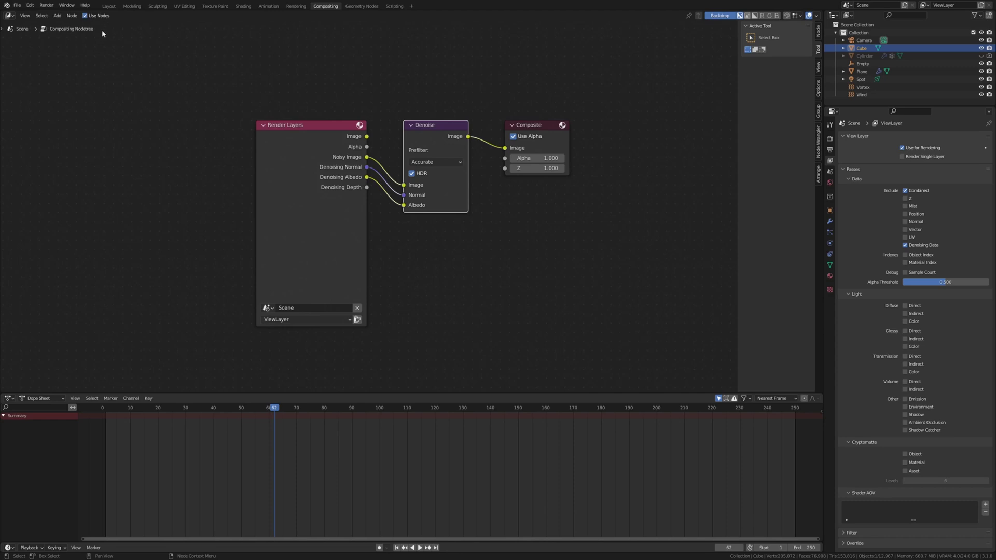
{"action": "scroll", "coordinate": [357, 156], "scroll_direction": "up", "scroll_amount": 2}
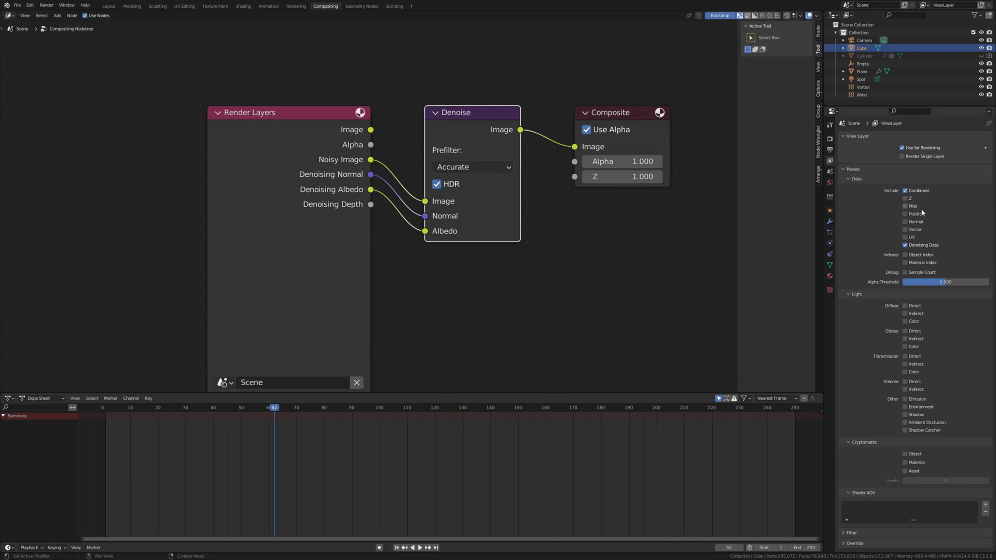
{"action": "scroll", "coordinate": [605, 211], "scroll_direction": "down", "scroll_amount": 3}
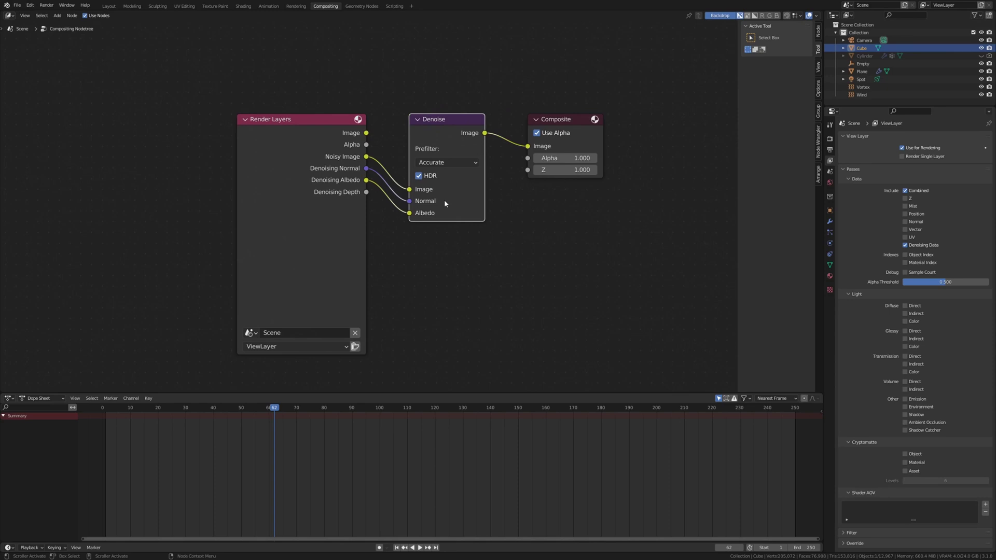
{"action": "scroll", "coordinate": [452, 197], "scroll_direction": "up", "scroll_amount": 1}
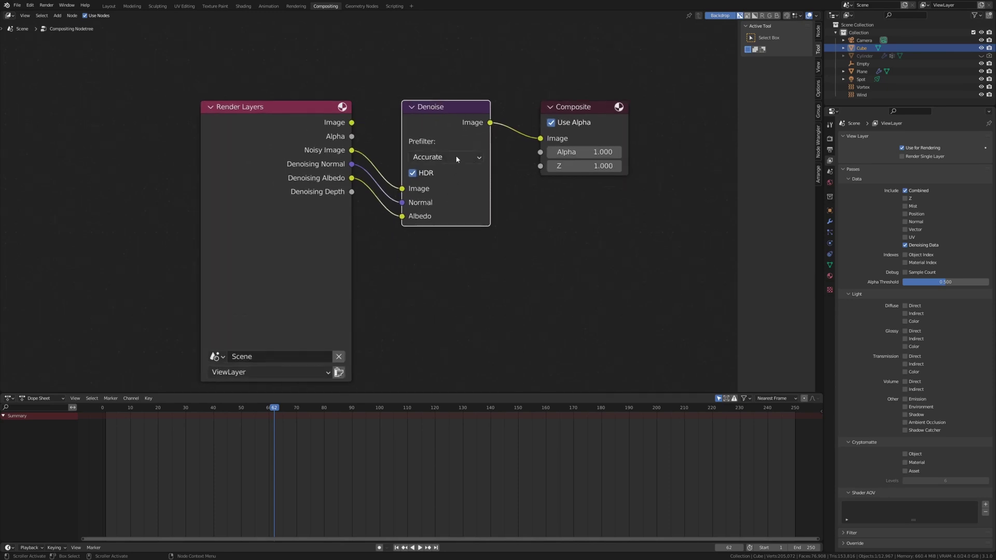
{"action": "left_click", "coordinate": [455, 155]}
{"action": "left_click", "coordinate": [464, 202]}
{"action": "left_click", "coordinate": [829, 149]}
Enable Transparent in the render Film settings
{"action": "left_click", "coordinate": [829, 138]}
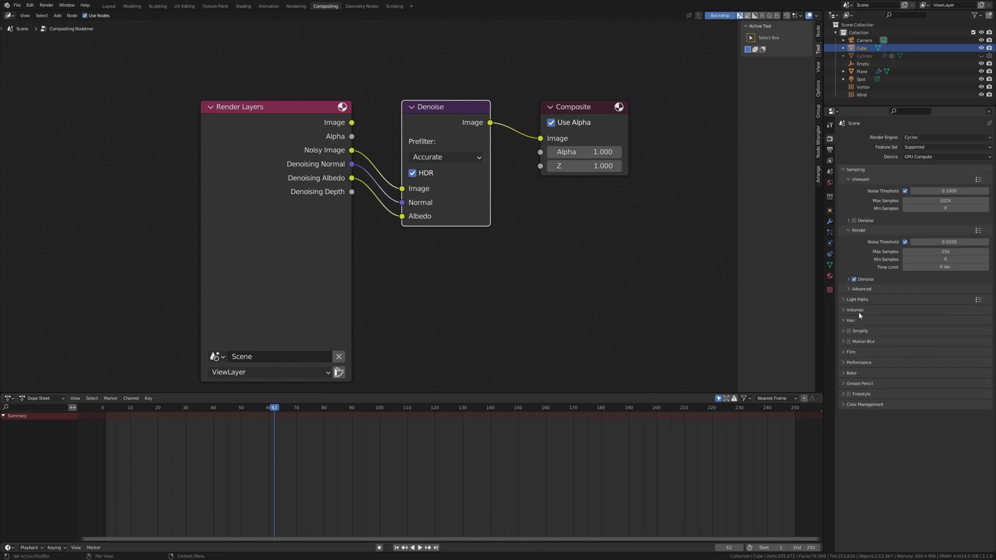
{"action": "left_click", "coordinate": [859, 354]}
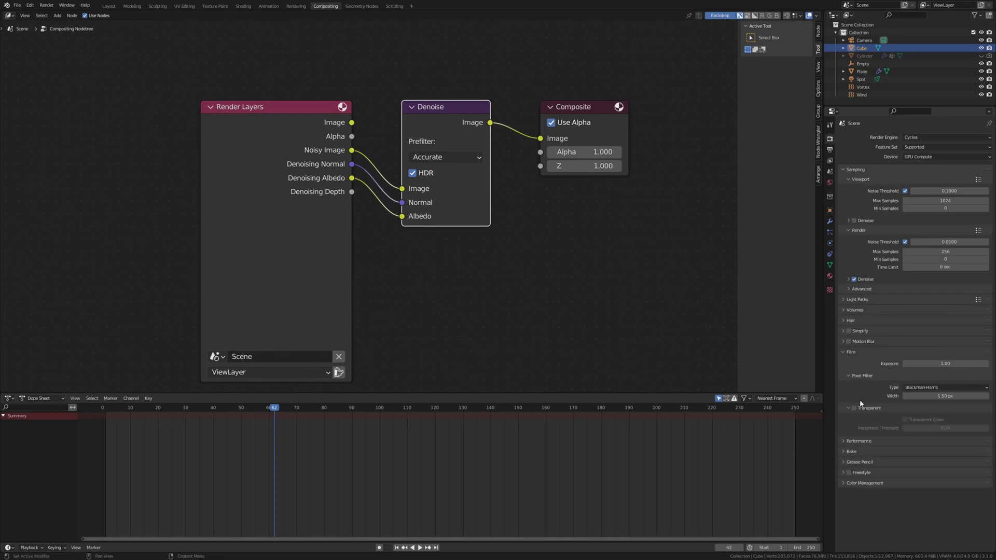
{"action": "left_click", "coordinate": [859, 409]}
Set the output file format to JPEG after briefly choosing PNG
{"action": "left_click", "coordinate": [830, 149]}
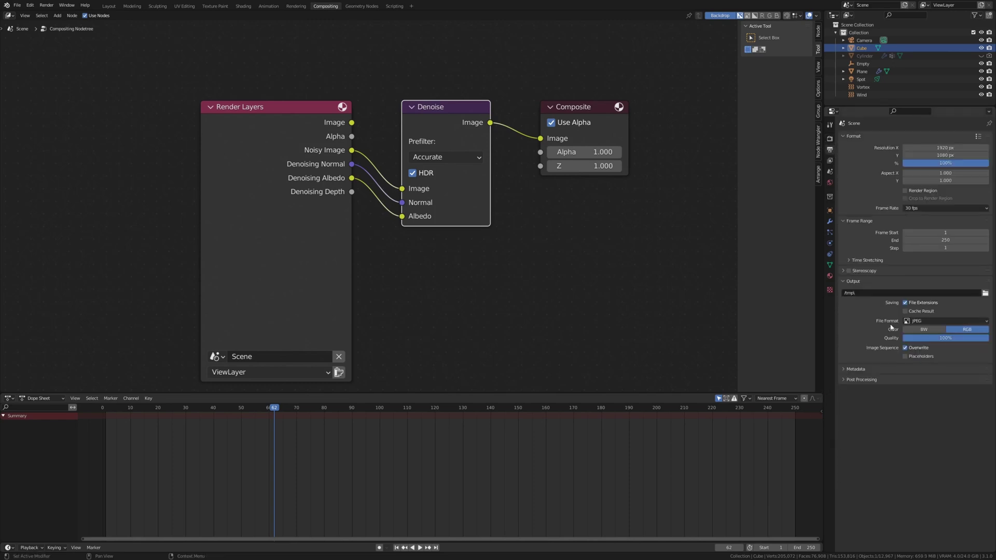
{"action": "left_click", "coordinate": [928, 322]}
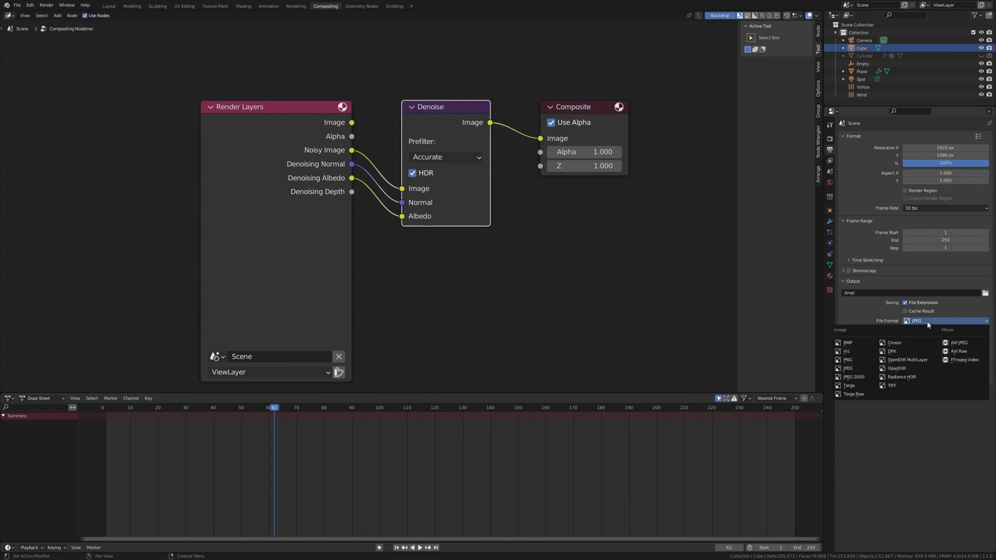
{"action": "left_click", "coordinate": [857, 360]}
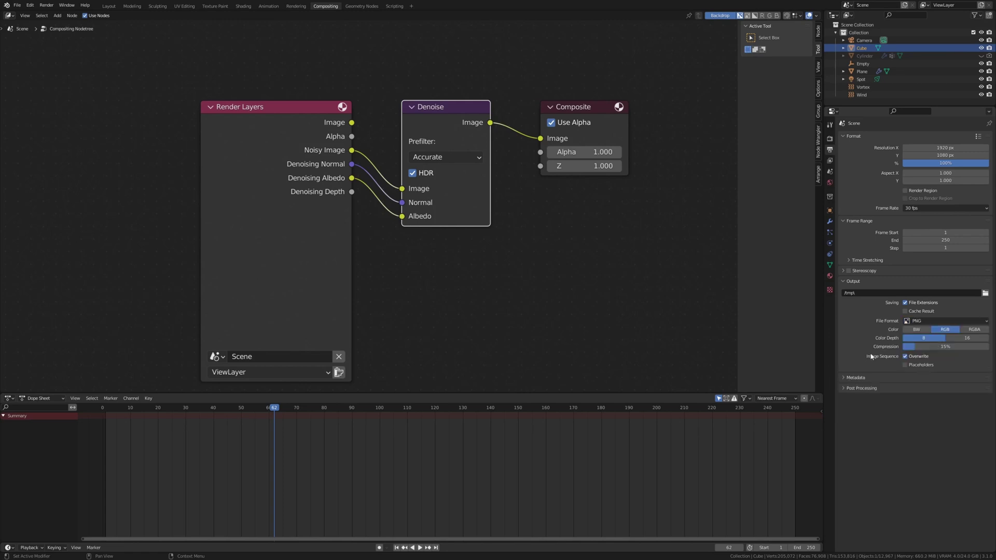
{"action": "left_click", "coordinate": [954, 322]}
{"action": "left_click", "coordinate": [853, 369]}
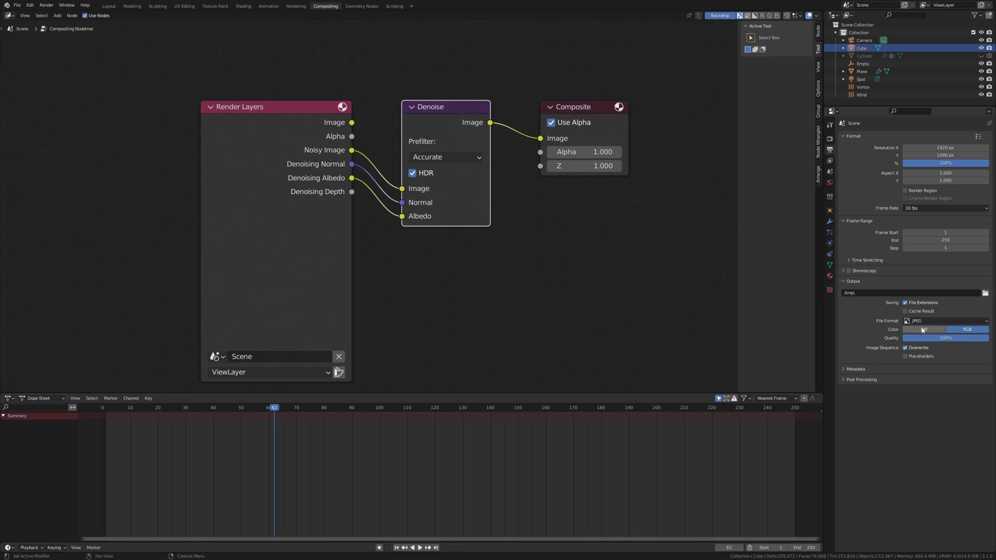
Browse to Renderd_Images, type the prefix 'Cylinder_Geometry_noder_', then cancel the browser
{"action": "left_click", "coordinate": [985, 294]}
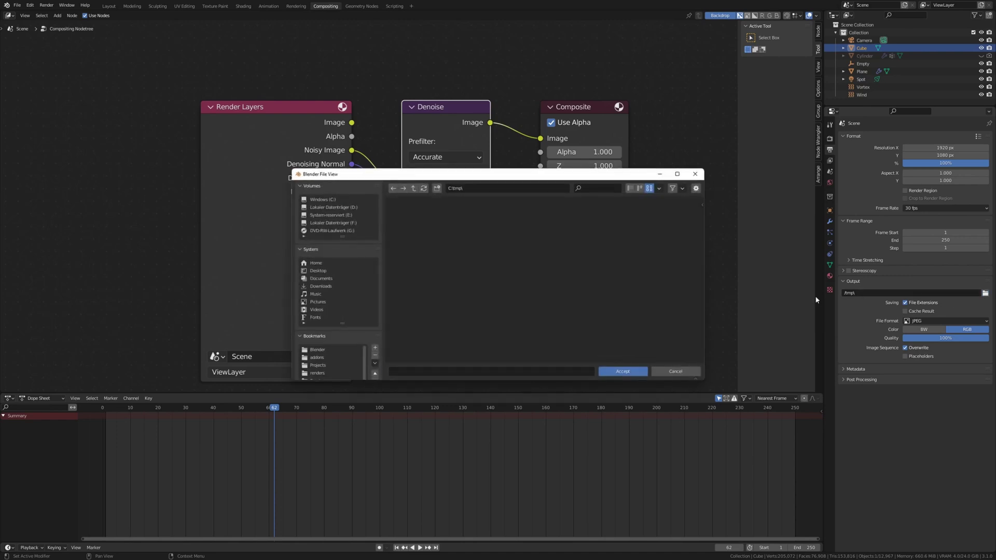
{"action": "scroll", "coordinate": [349, 348], "scroll_direction": "down", "scroll_amount": 5}
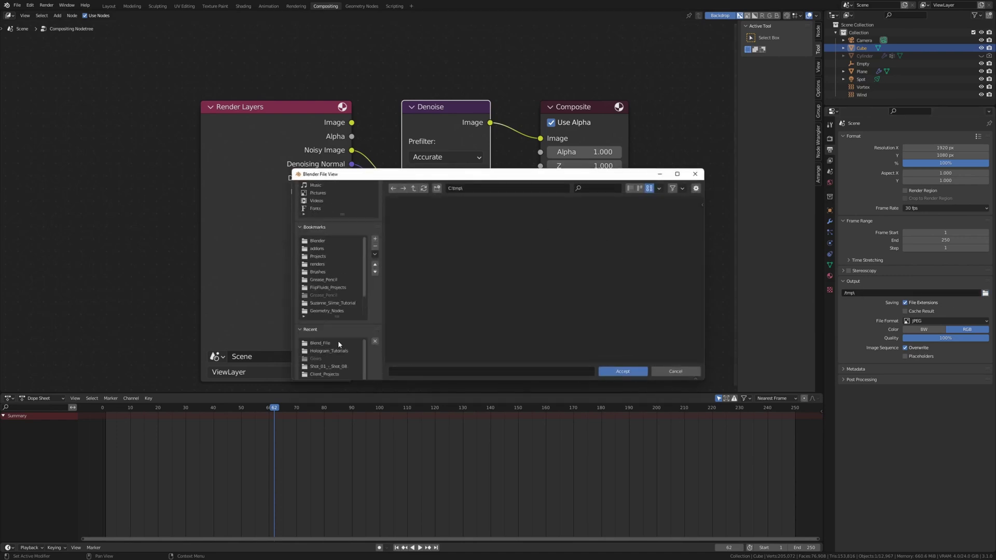
{"action": "left_click", "coordinate": [338, 342]}
{"action": "left_click", "coordinate": [413, 188]}
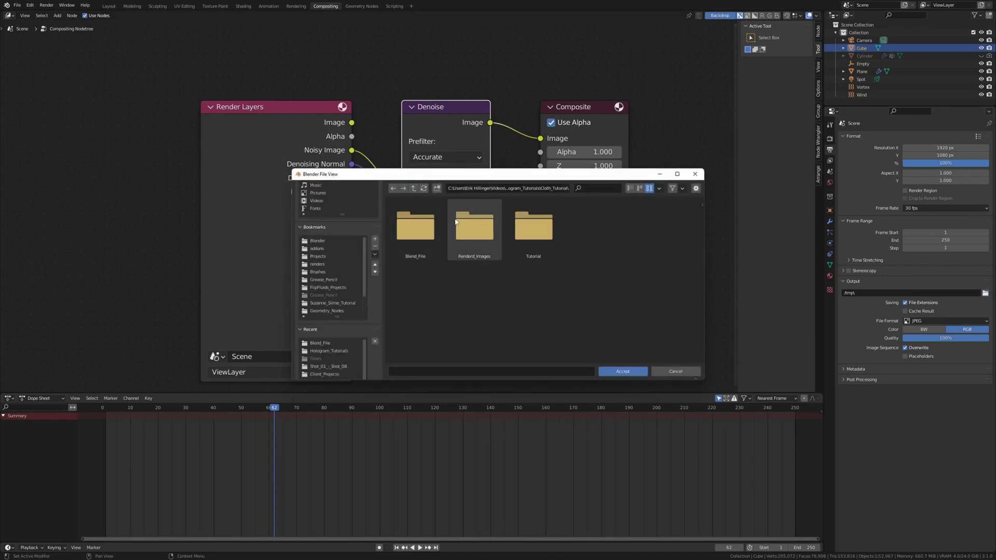
{"action": "left_click", "coordinate": [487, 230]}
{"action": "left_click", "coordinate": [472, 369]}
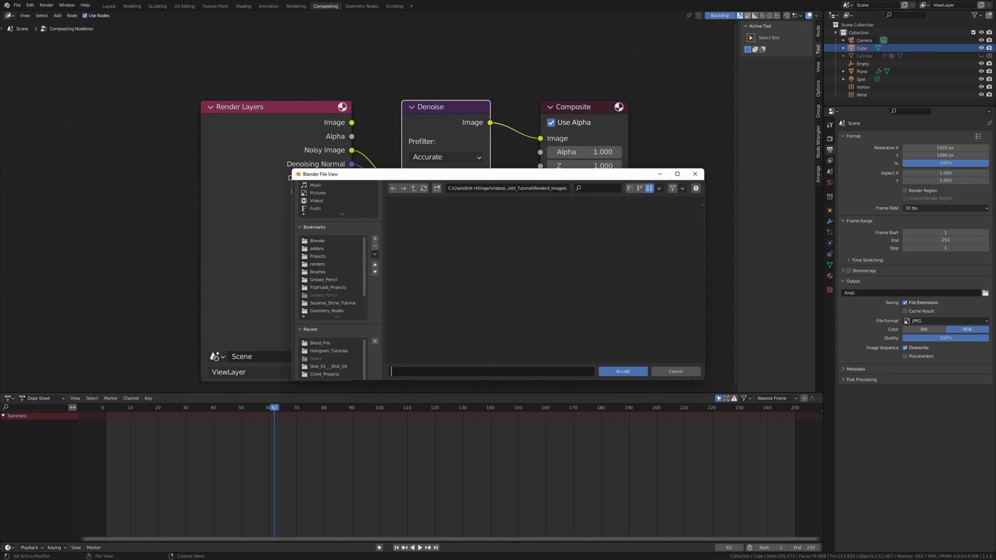
{"action": "type", "text": "Cylinder_Geometry_noder"}
{"action": "type", "text": "_"}
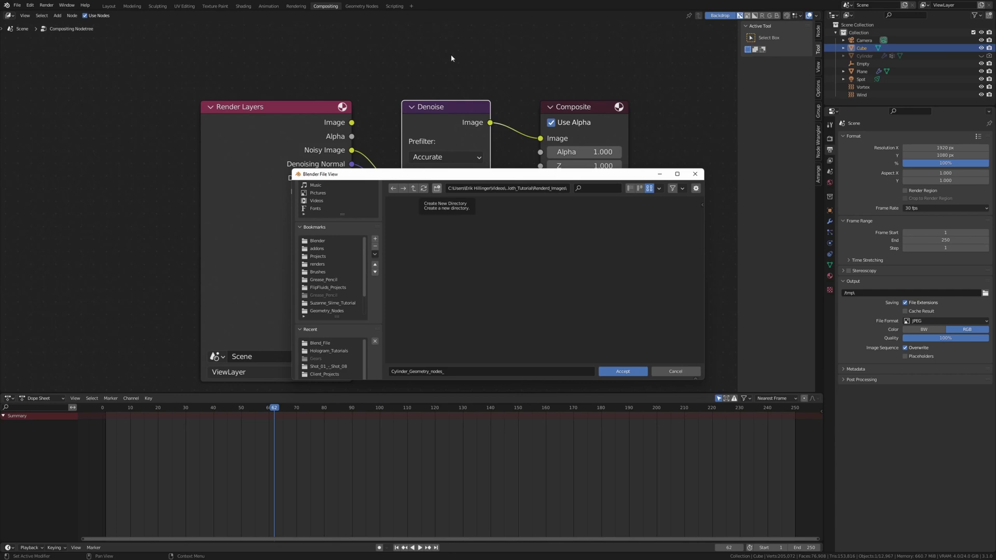
{"action": "left_click", "coordinate": [679, 371]}
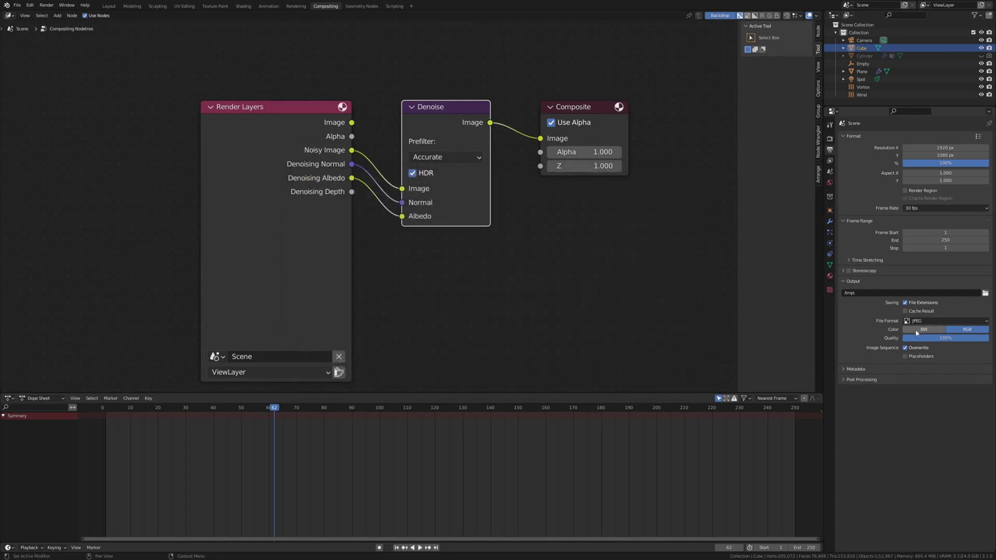
Set the output to Renderd_Images with the file prefix 'Cylinder_Geometry_Nodes_' and accept
{"action": "left_click", "coordinate": [984, 293]}
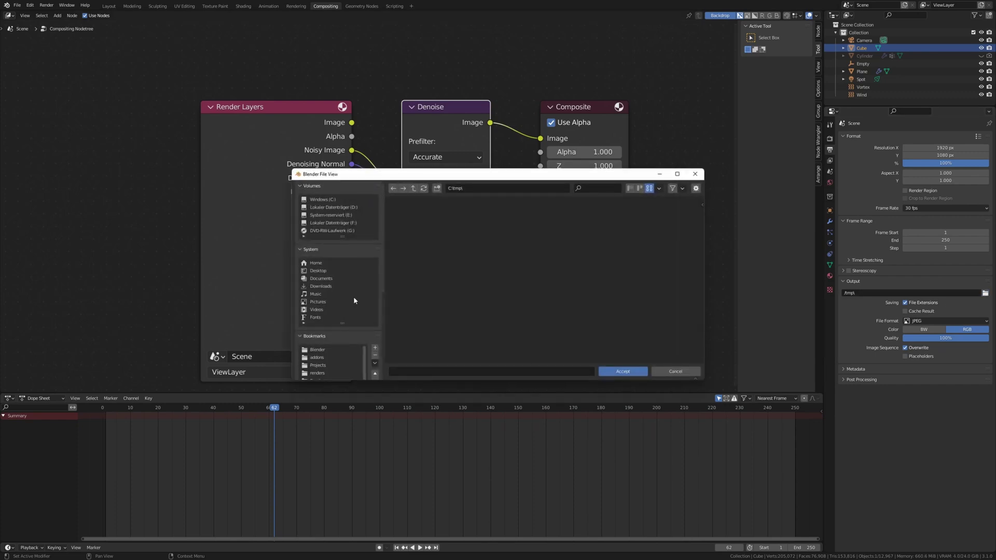
{"action": "scroll", "coordinate": [353, 295], "scroll_direction": "down", "scroll_amount": 8}
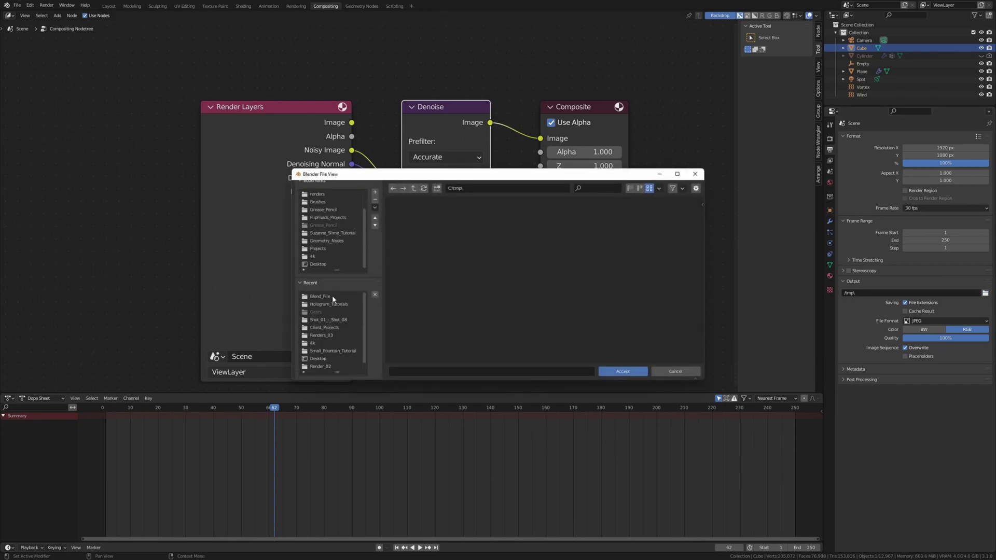
{"action": "left_click", "coordinate": [333, 298]}
{"action": "left_click", "coordinate": [415, 190]}
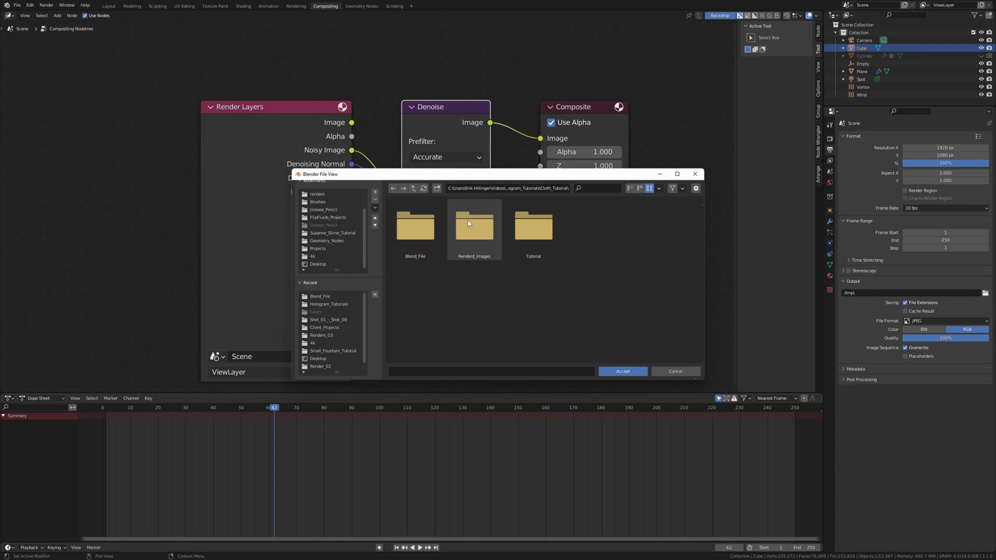
{"action": "double_click", "coordinate": [471, 245]}
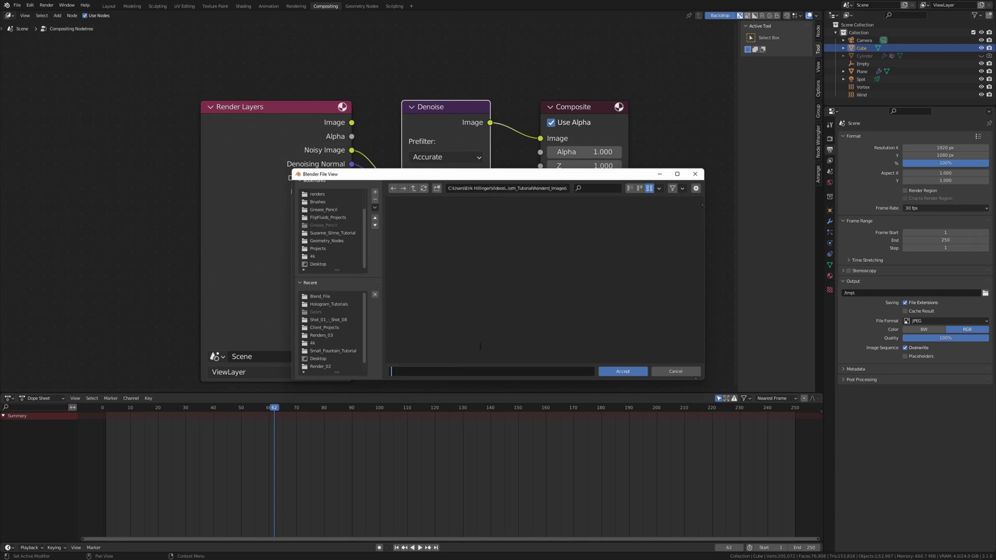
{"action": "type", "text": "Cylinder_Geometry_Nodes_"}
{"action": "left_click", "coordinate": [642, 373]}
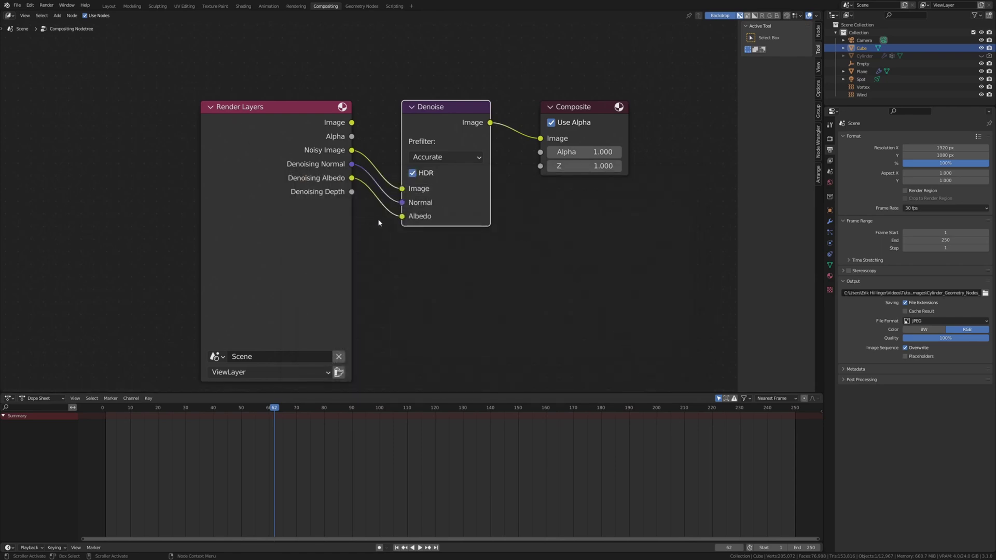
Save the project and render all 250 frames as a JPEG image sequence, then close the render window
{"action": "key", "text": "ctrl+s"}
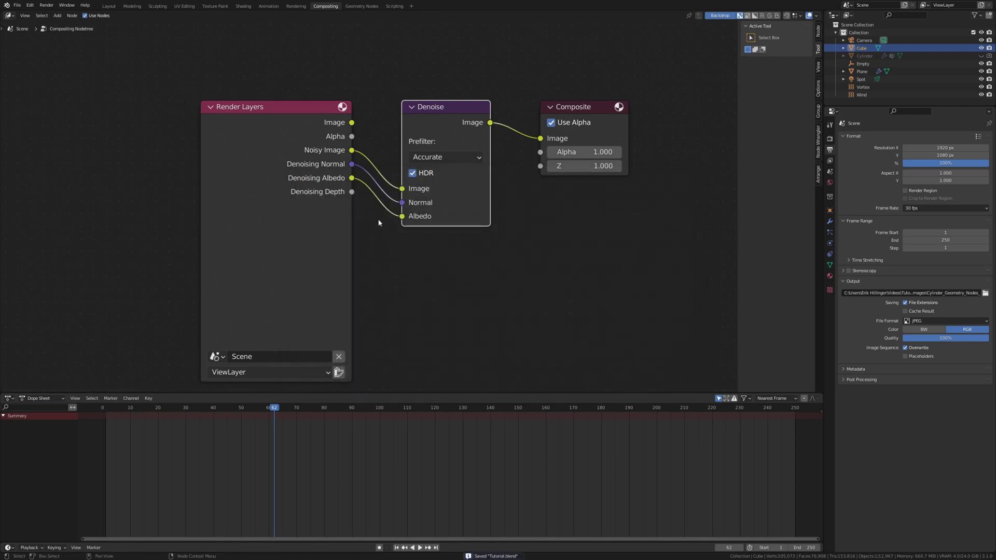
{"action": "left_click", "coordinate": [54, 6]}
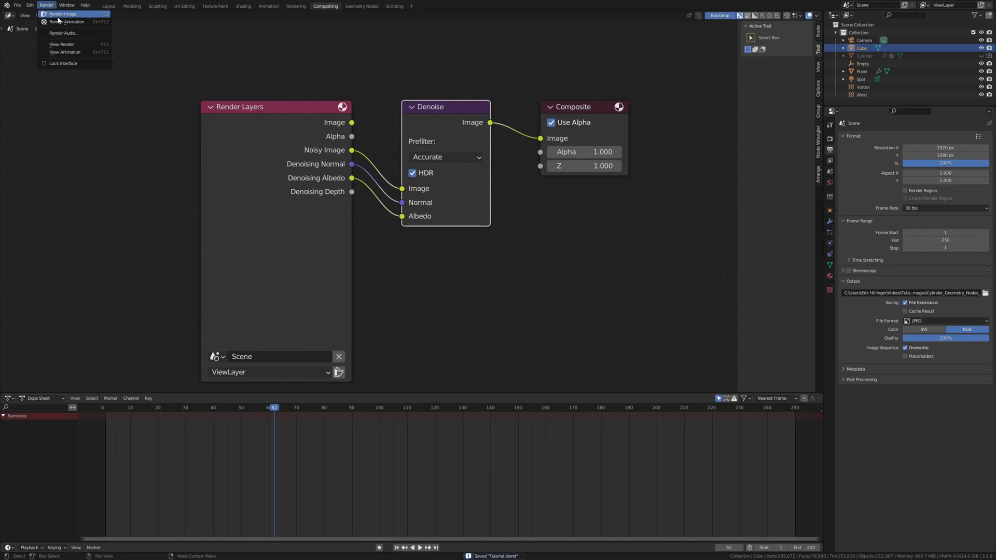
{"action": "left_click", "coordinate": [58, 21]}
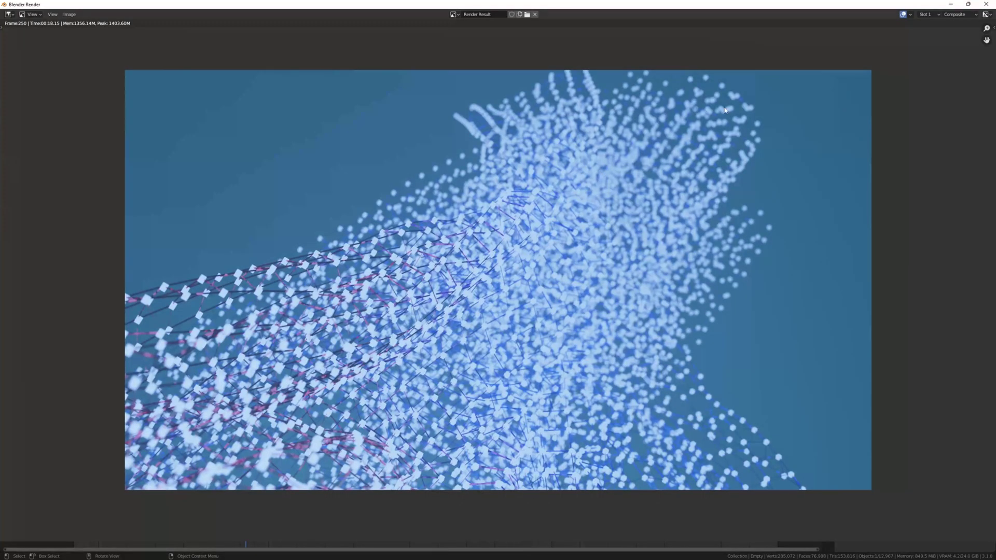
{"action": "left_click", "coordinate": [985, 4]}
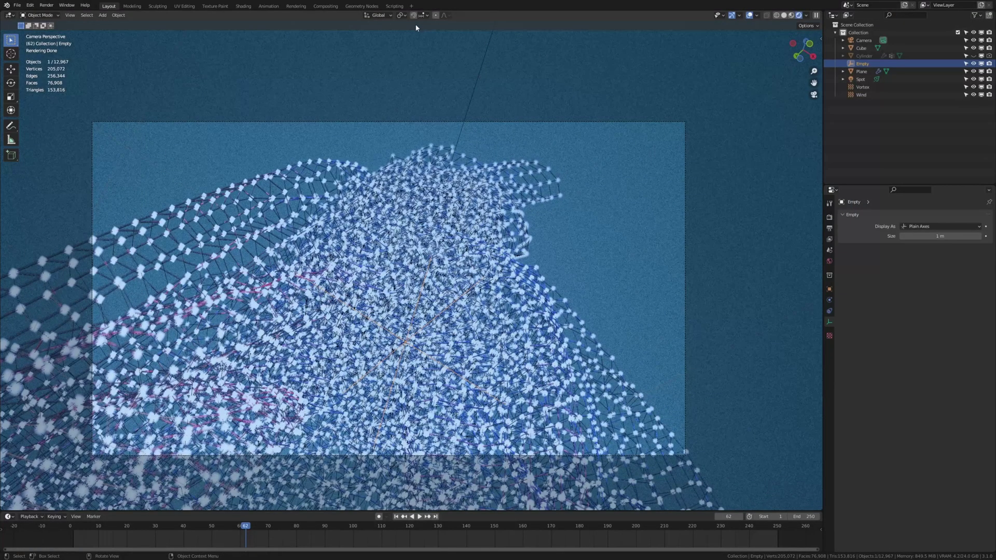
{"action": "left_click", "coordinate": [411, 6]}
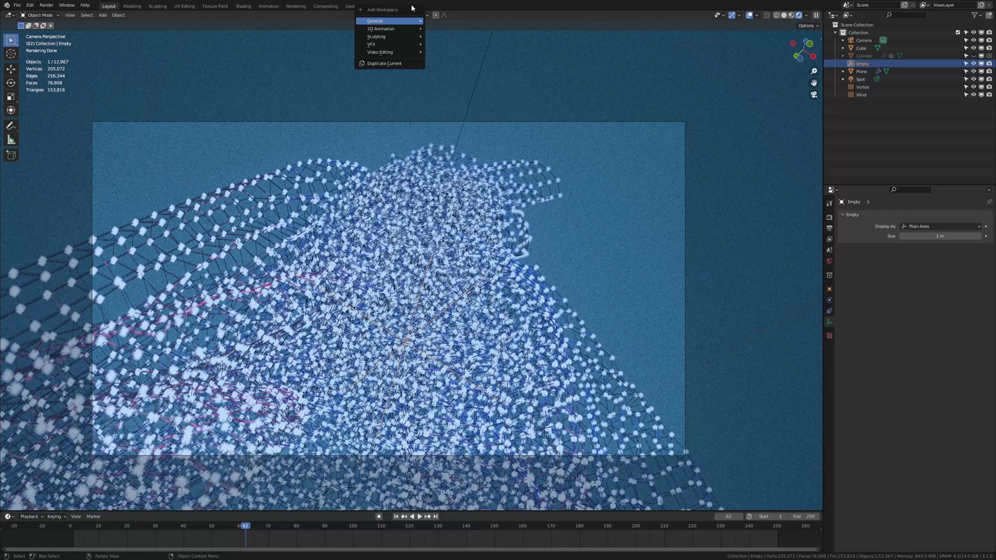
{"action": "mouse_move", "coordinate": [406, 54]}
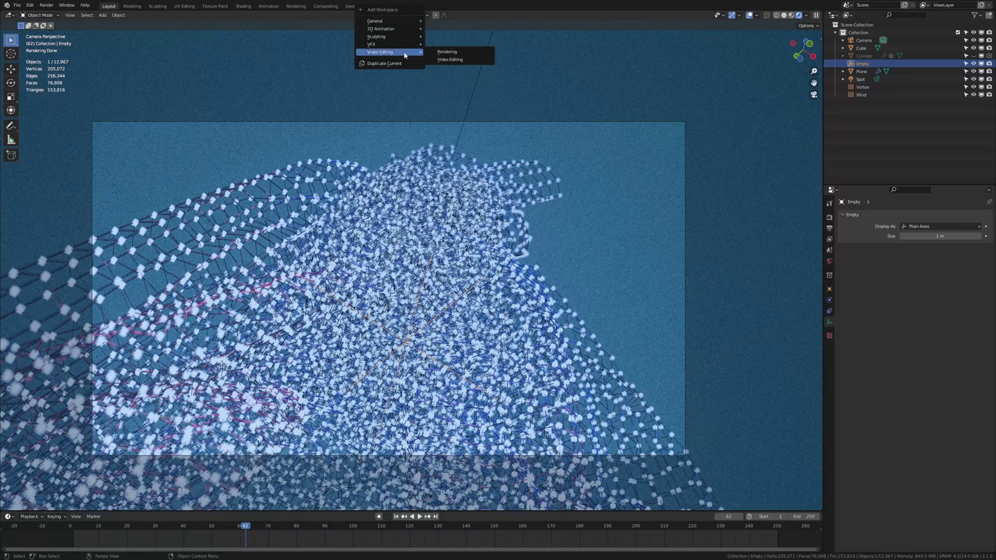
Add a Video Editing workspace and load every image from the Renderd_Images folder as a strip from frame 1
{"action": "left_click", "coordinate": [449, 59]}
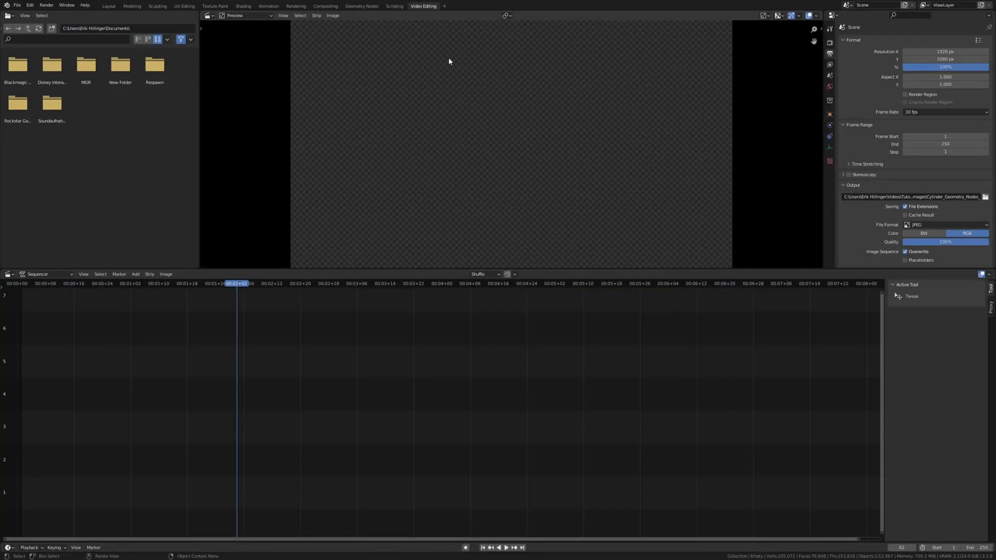
{"action": "left_click", "coordinate": [483, 547]}
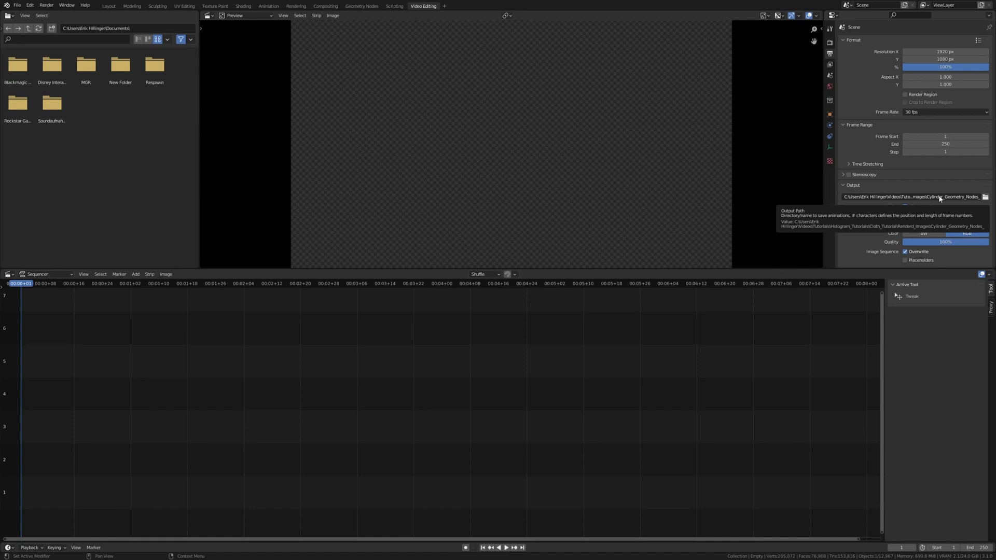
{"action": "key", "text": "shift+a"}
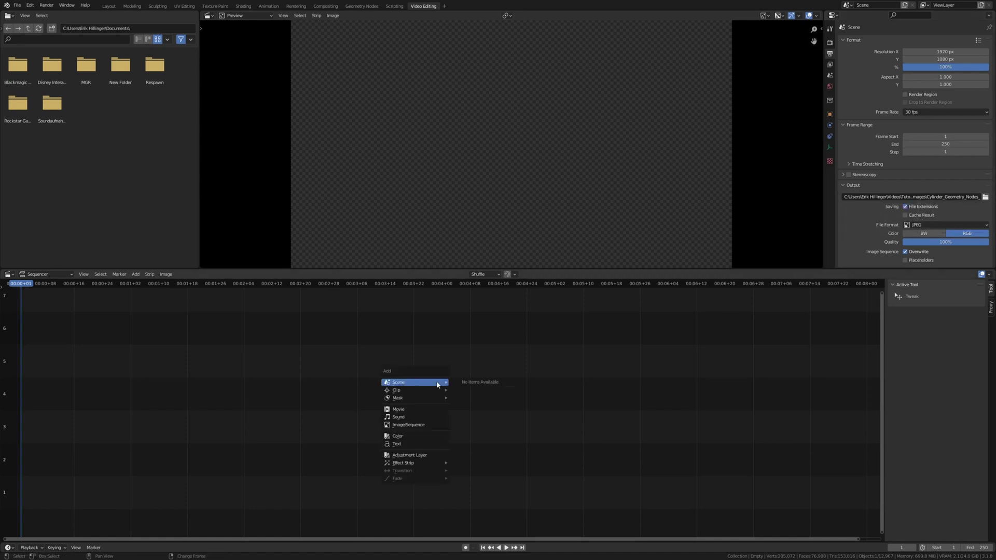
{"action": "left_click", "coordinate": [429, 425]}
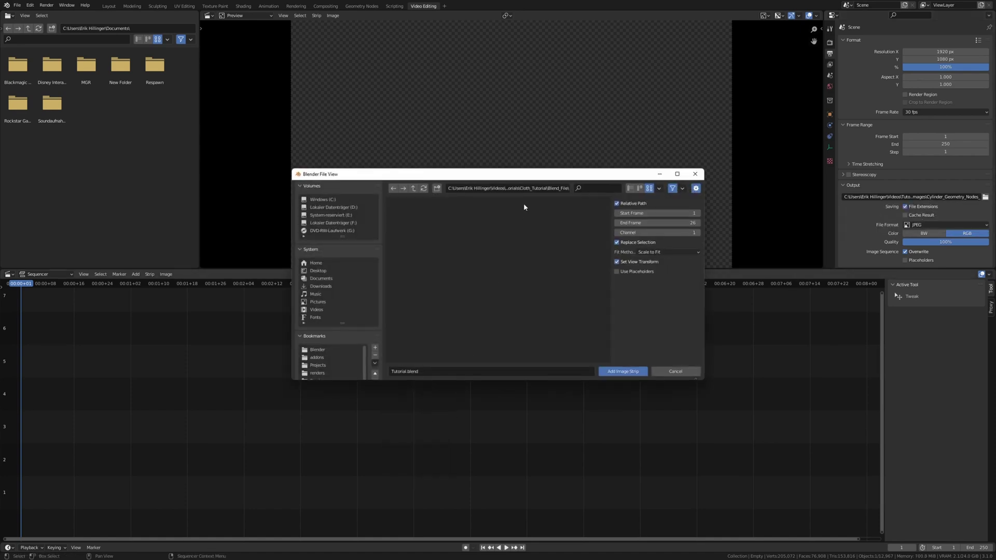
{"action": "left_click", "coordinate": [544, 188]}
{"action": "key", "text": "ctrl+v"}
{"action": "key", "text": "BackSpace"}
{"action": "key", "text": "BackSpace"}
{"action": "key", "text": "BackSpace"}
{"action": "key", "text": "BackSpace"}
{"action": "key", "text": "BackSpace"}
{"action": "key", "text": "BackSpace"}
{"action": "key", "text": "BackSpace"}
{"action": "key", "text": "BackSpace"}
{"action": "key", "text": "BackSpace"}
{"action": "key", "text": "BackSpace"}
{"action": "key", "text": "BackSpace"}
{"action": "key", "text": "BackSpace"}
{"action": "key", "text": "BackSpace"}
{"action": "key", "text": "BackSpace"}
{"action": "key", "text": "BackSpace"}
{"action": "key", "text": "BackSpace"}
{"action": "key", "text": "BackSpace"}
{"action": "key", "text": "BackSpace"}
{"action": "key", "text": "BackSpace"}
{"action": "key", "text": "BackSpace"}
{"action": "key", "text": "BackSpace"}
{"action": "key", "text": "BackSpace"}
{"action": "key", "text": "Return"}
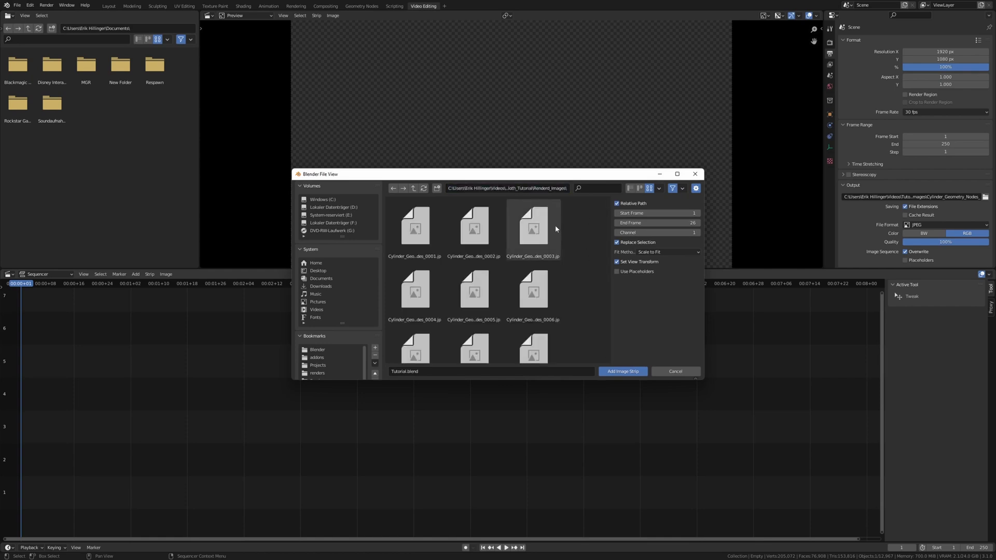
{"action": "key", "text": "a"}
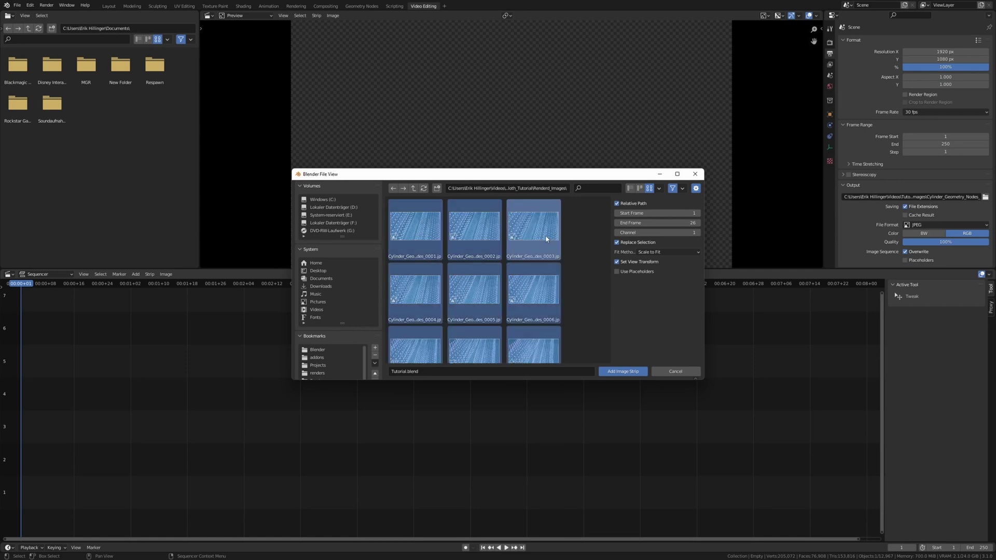
{"action": "key", "text": "Return"}
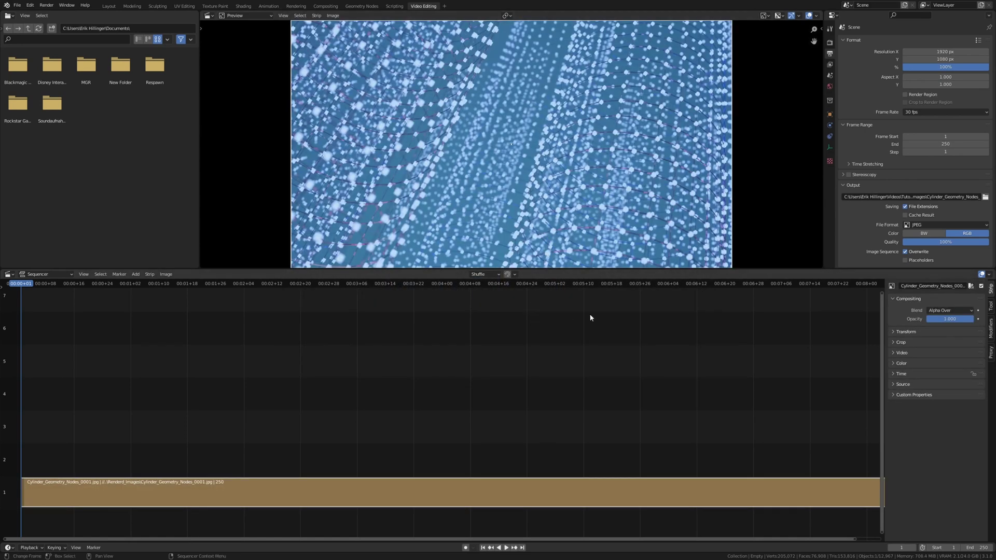
Set output to FFmpeg Video, MPEG-4 container, High Quality, and render the sequence as a video
{"action": "left_click", "coordinate": [942, 228]}
{"action": "left_click", "coordinate": [966, 267]}
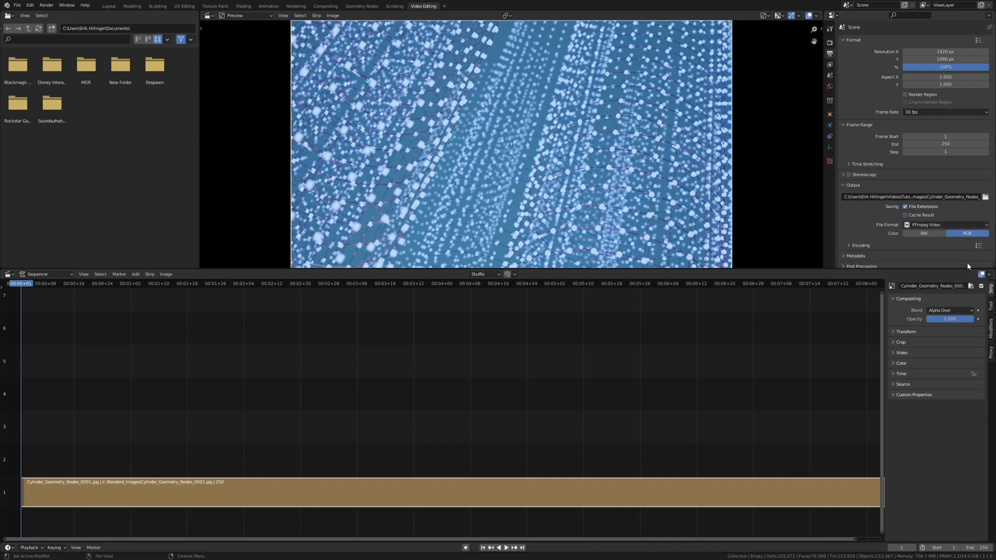
{"action": "left_click", "coordinate": [870, 244]}
{"action": "scroll", "coordinate": [882, 234], "scroll_direction": "down", "scroll_amount": 3}
{"action": "left_click", "coordinate": [932, 208]}
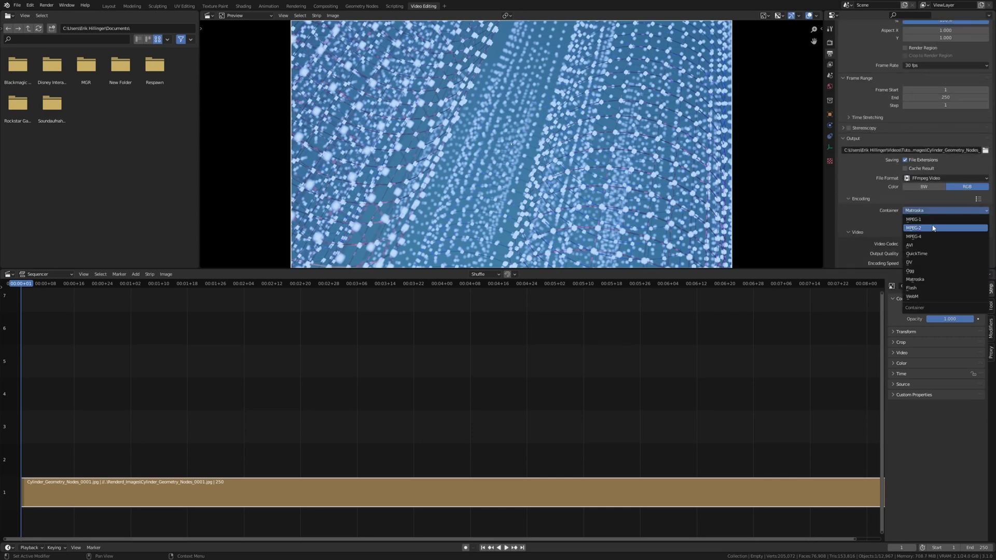
{"action": "left_click", "coordinate": [914, 236]}
{"action": "scroll", "coordinate": [928, 233], "scroll_direction": "down", "scroll_amount": 2}
{"action": "left_click", "coordinate": [948, 222]}
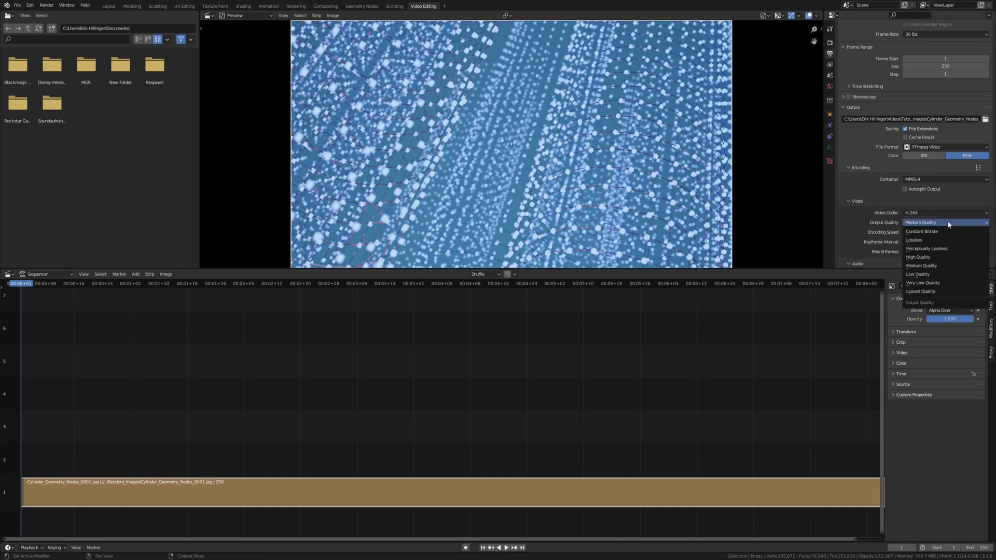
{"action": "left_click", "coordinate": [948, 258]}
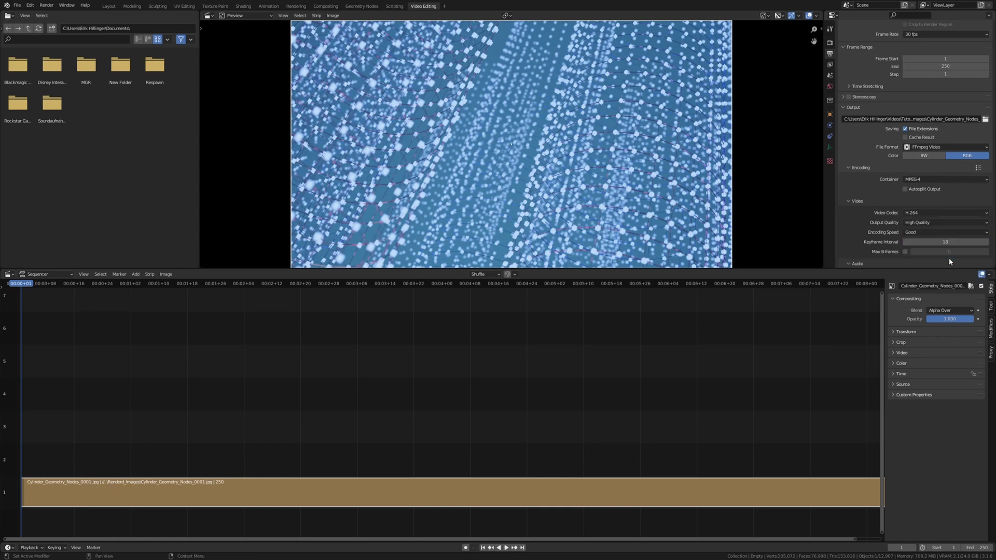
{"action": "left_click", "coordinate": [52, 9]}
{"action": "left_click", "coordinate": [62, 21]}
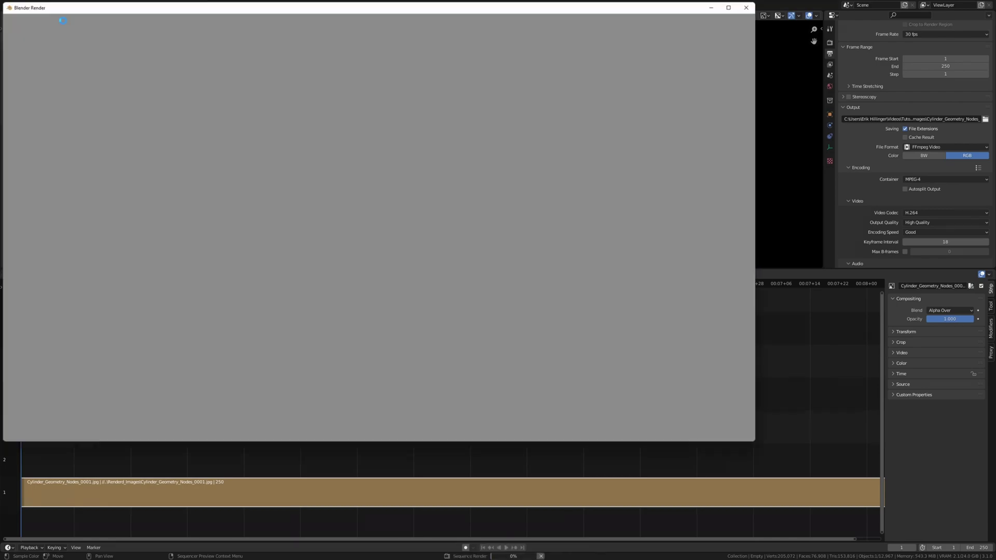